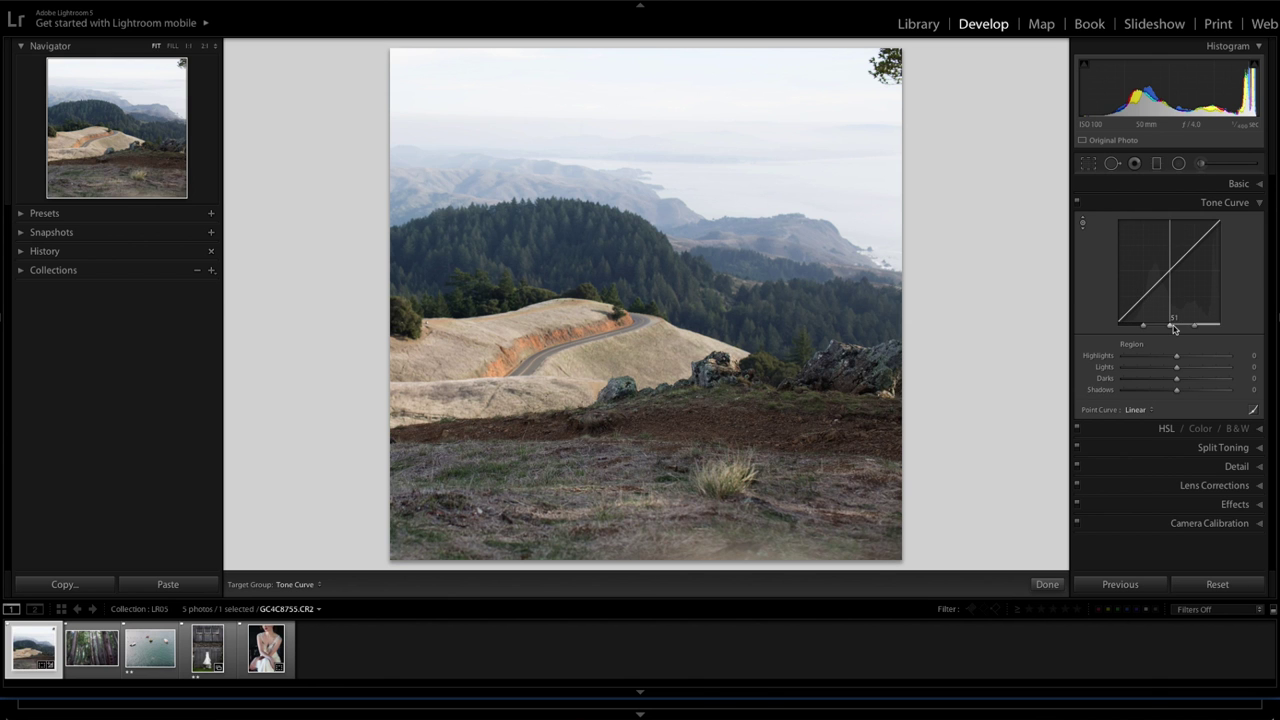
Step: Reshape the cowboy photo's tone curve, including the Green channel and an on-photo curve adjustment
drag(1170, 320, 1155, 292)
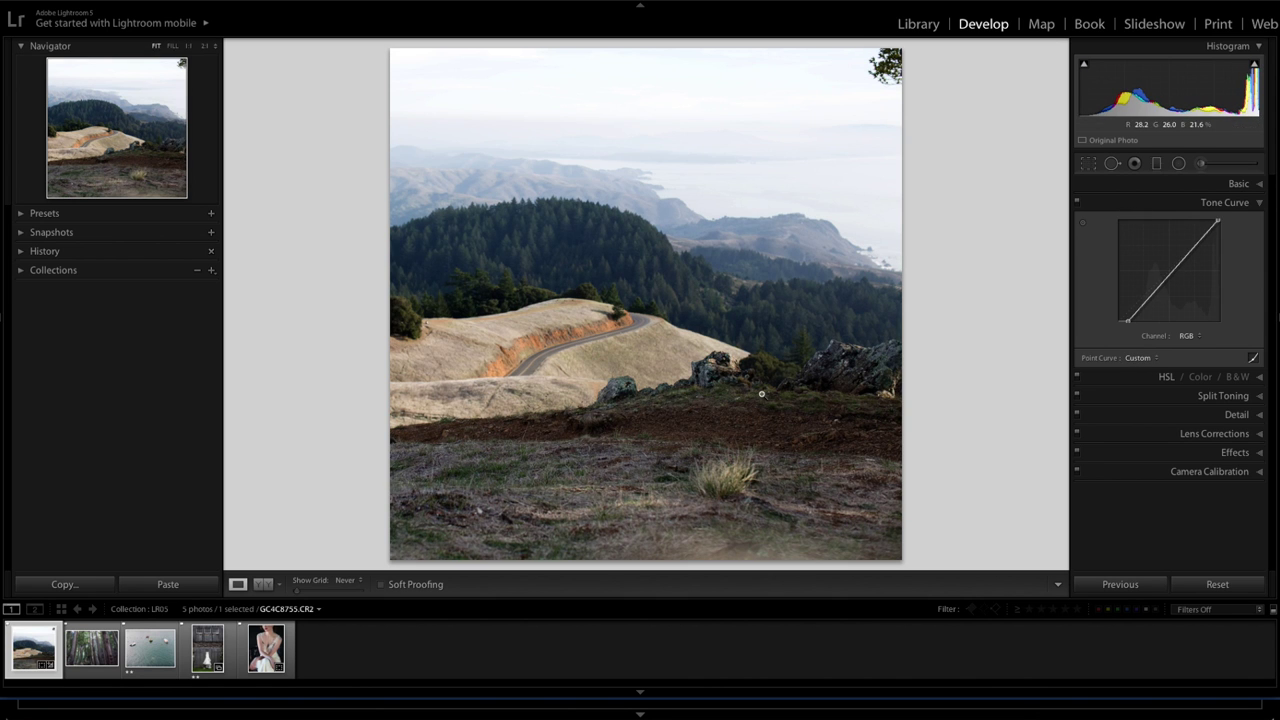
click(1187, 336)
click(1187, 372)
click(1082, 222)
key(Escape)
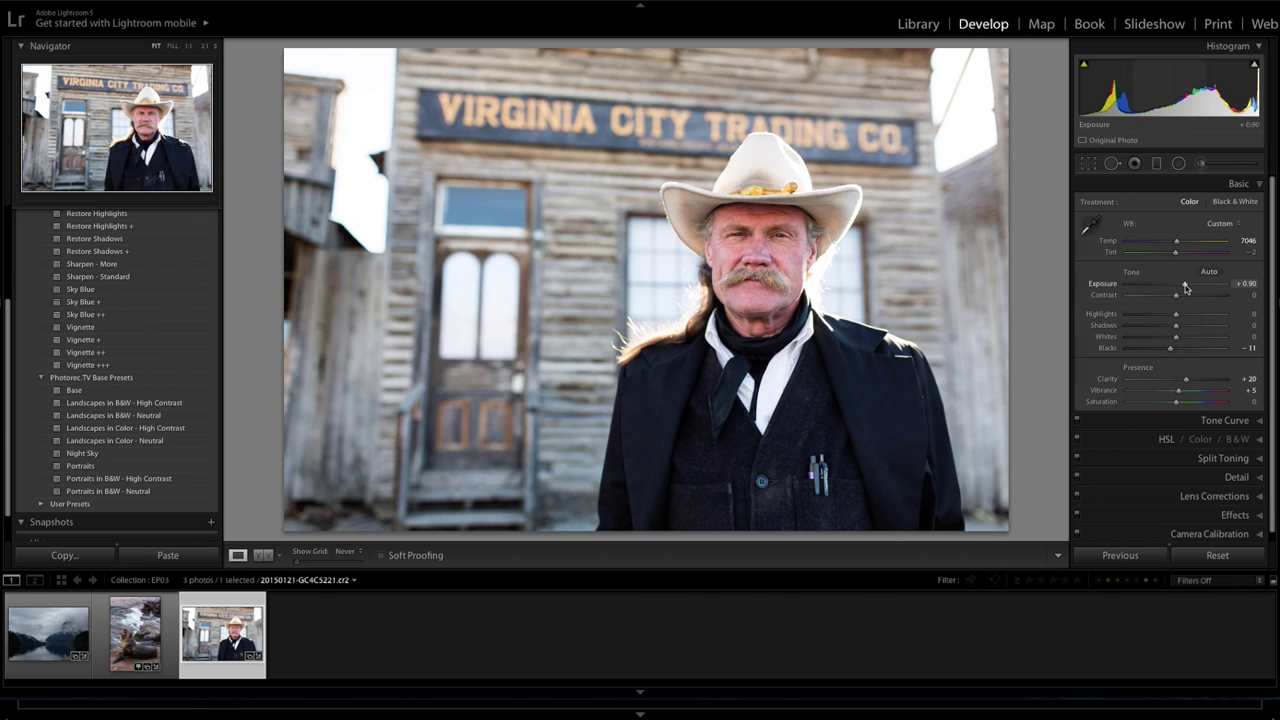
Step: Open the Adjustment Brush, select the Warm adjustment, then close it back to the Basic panel
key(k)
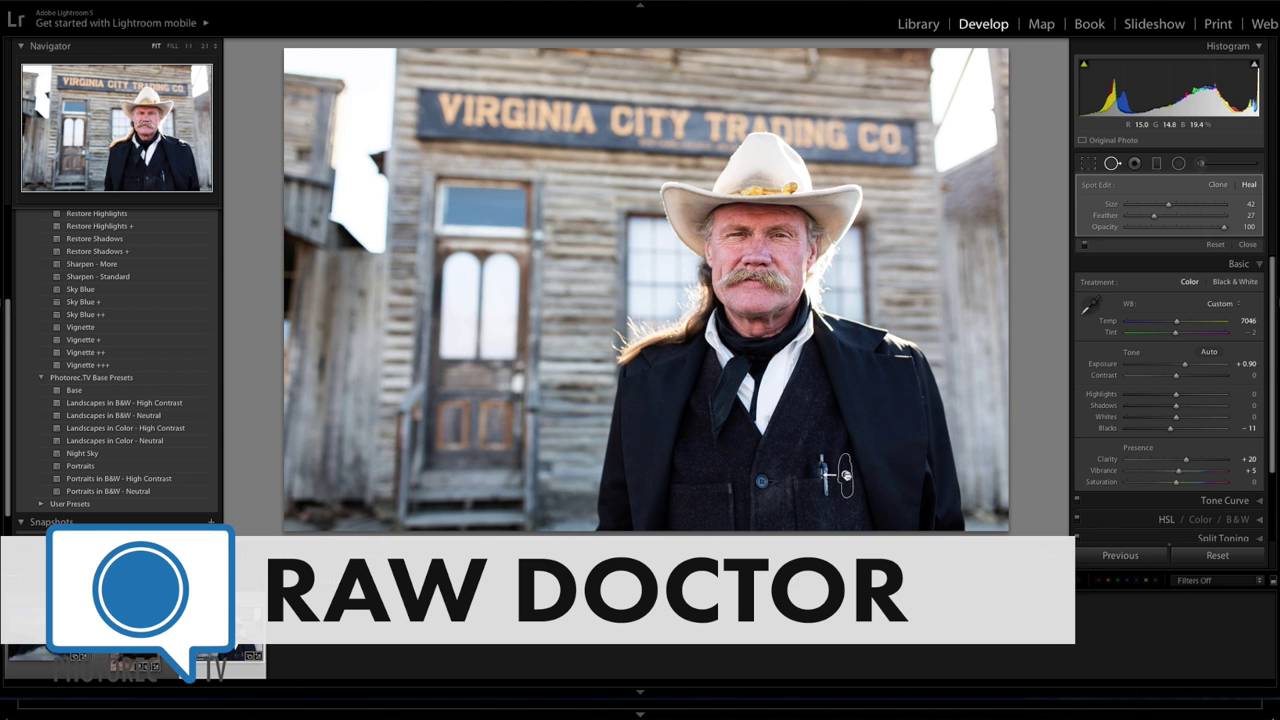
click(822, 475)
key(k)
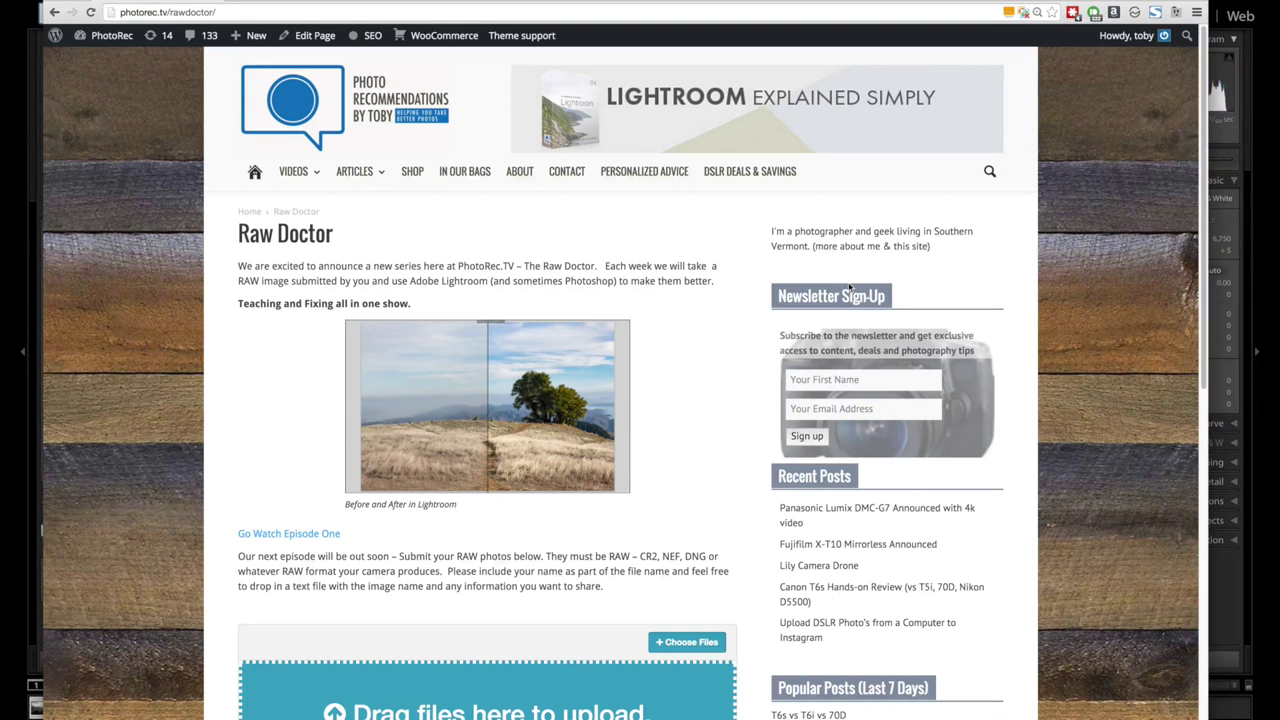
Step: Scroll the photorec.tv Raw Doctor page down to the 'Drag files here to upload' boxes
scroll(230, 287, down, 5)
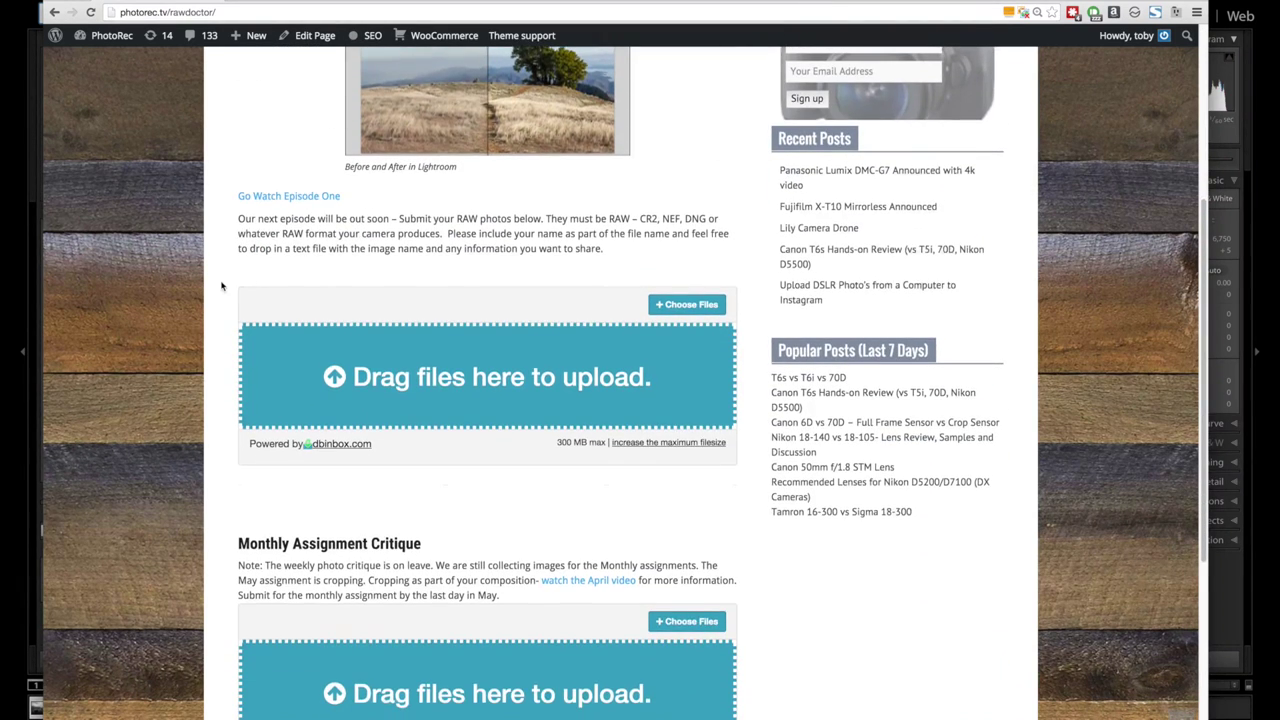
scroll(222, 287, down, 5)
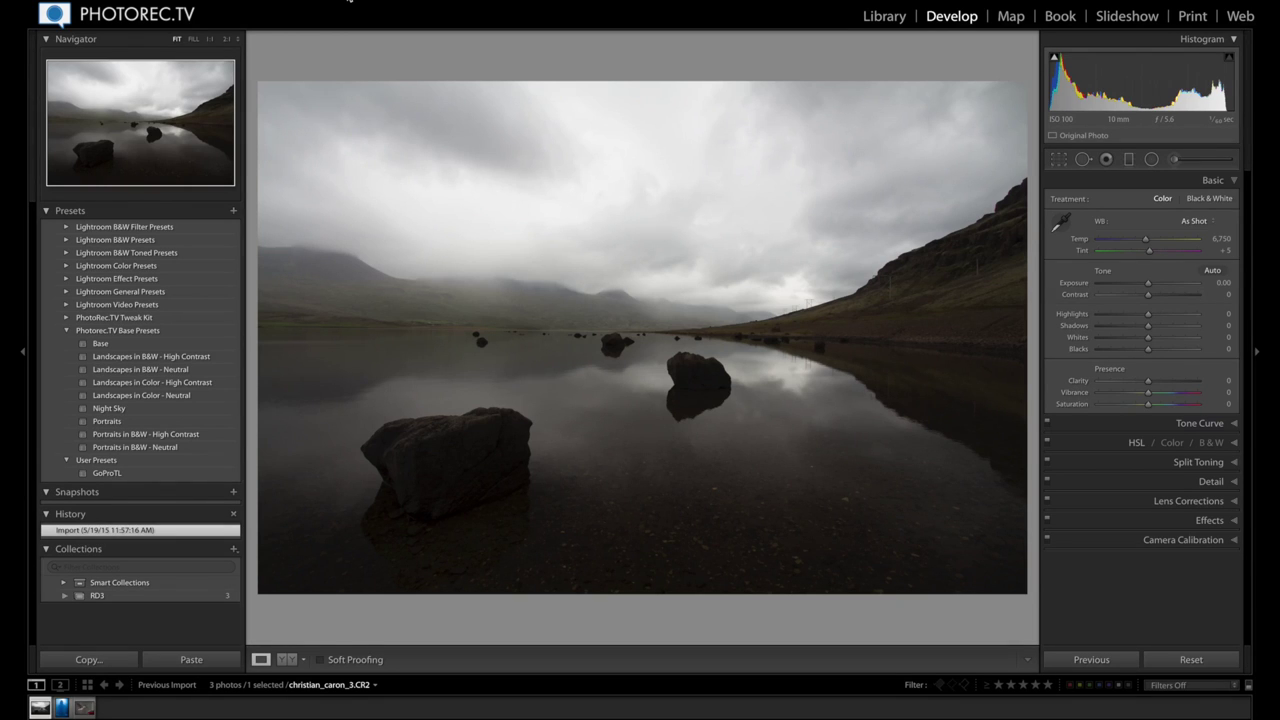
Step: Turn on the shadow clipping indicator for the dark lake photo
click(1053, 58)
Step: Set Exposure to −0.05, apply the Base preset, and enable lens profile corrections
drag(1148, 285, 1147, 286)
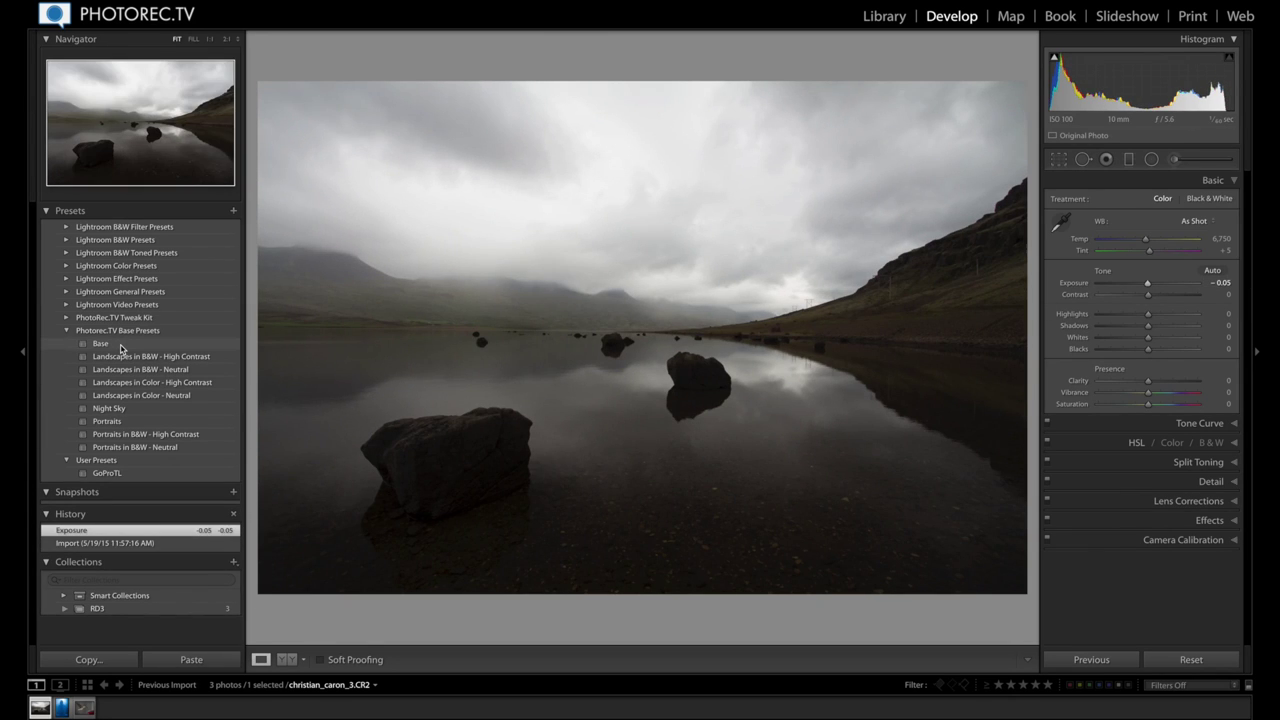
click(120, 345)
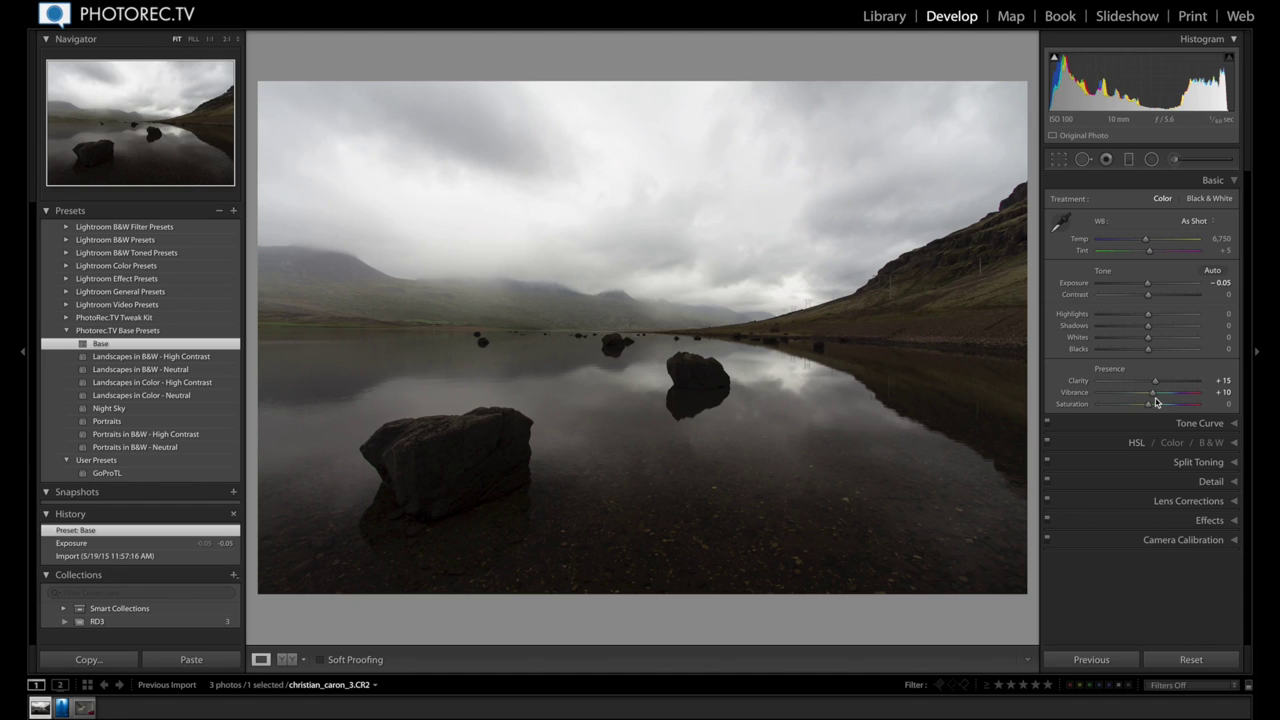
click(1229, 503)
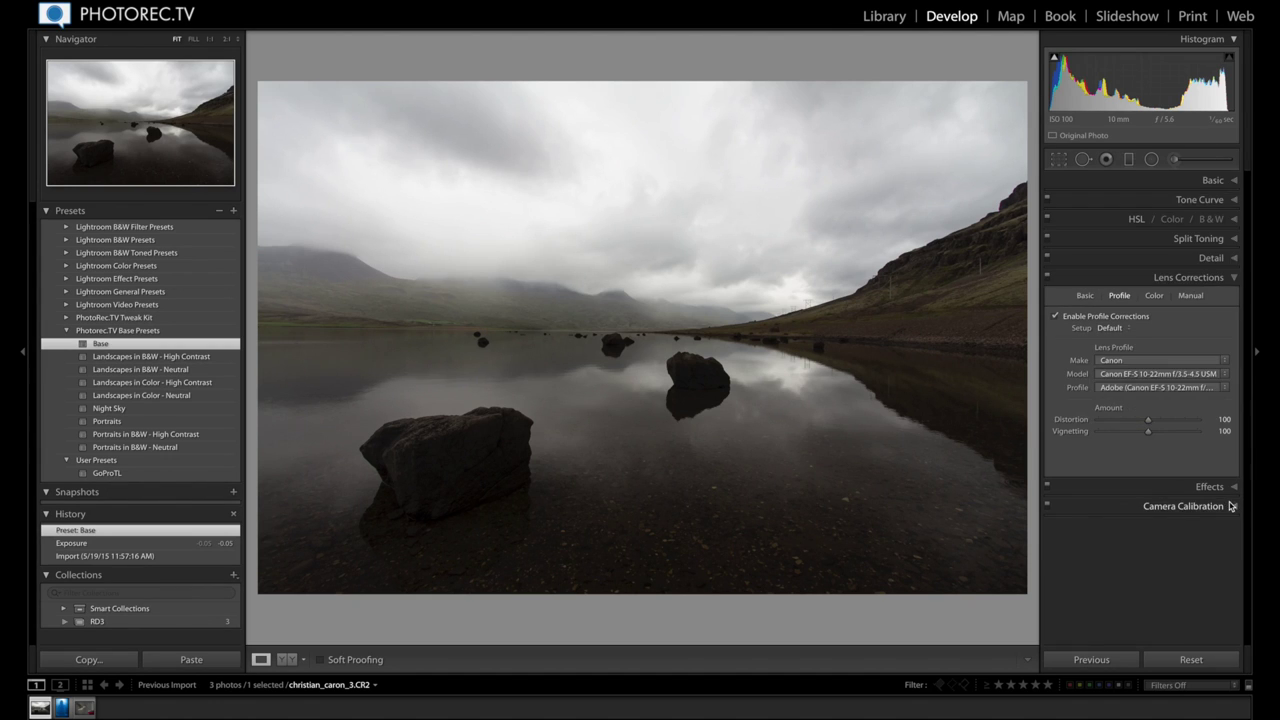
click(1056, 317)
click(1055, 317)
click(1055, 317)
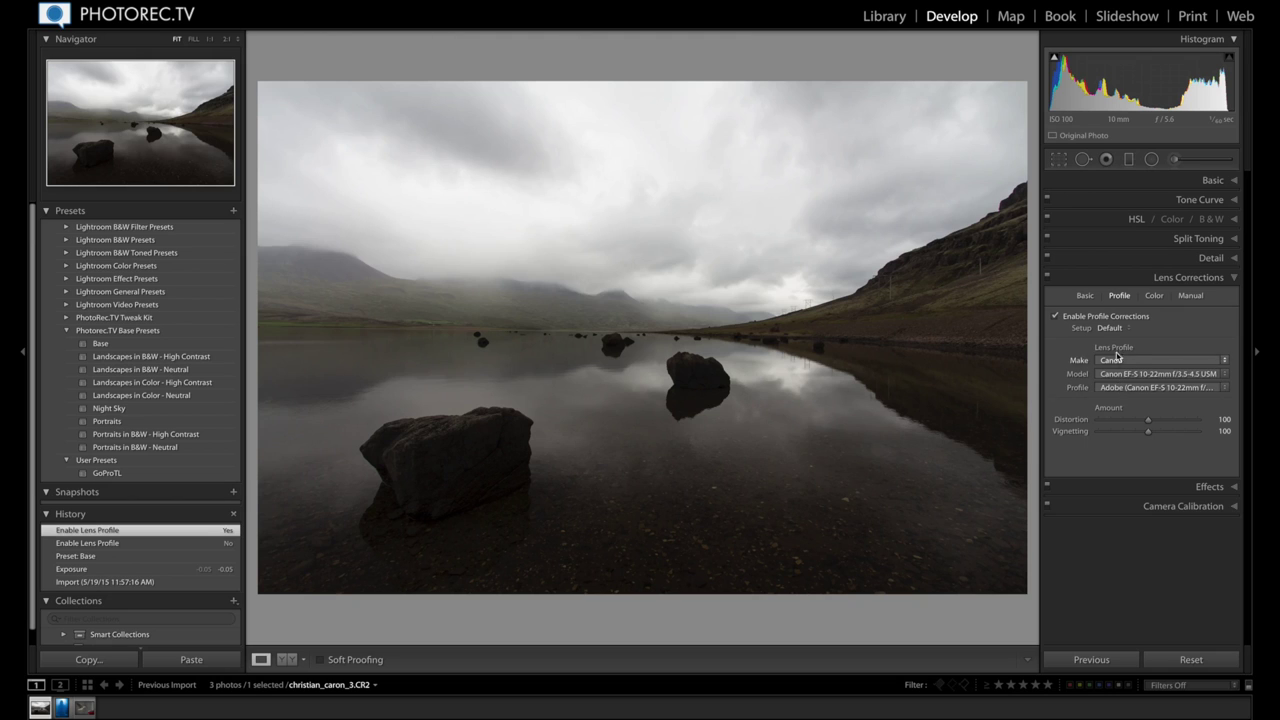
Step: Set Exposure to +0.70, Highlights to −33 and Shadows to +33 in the Basic panel
click(1214, 182)
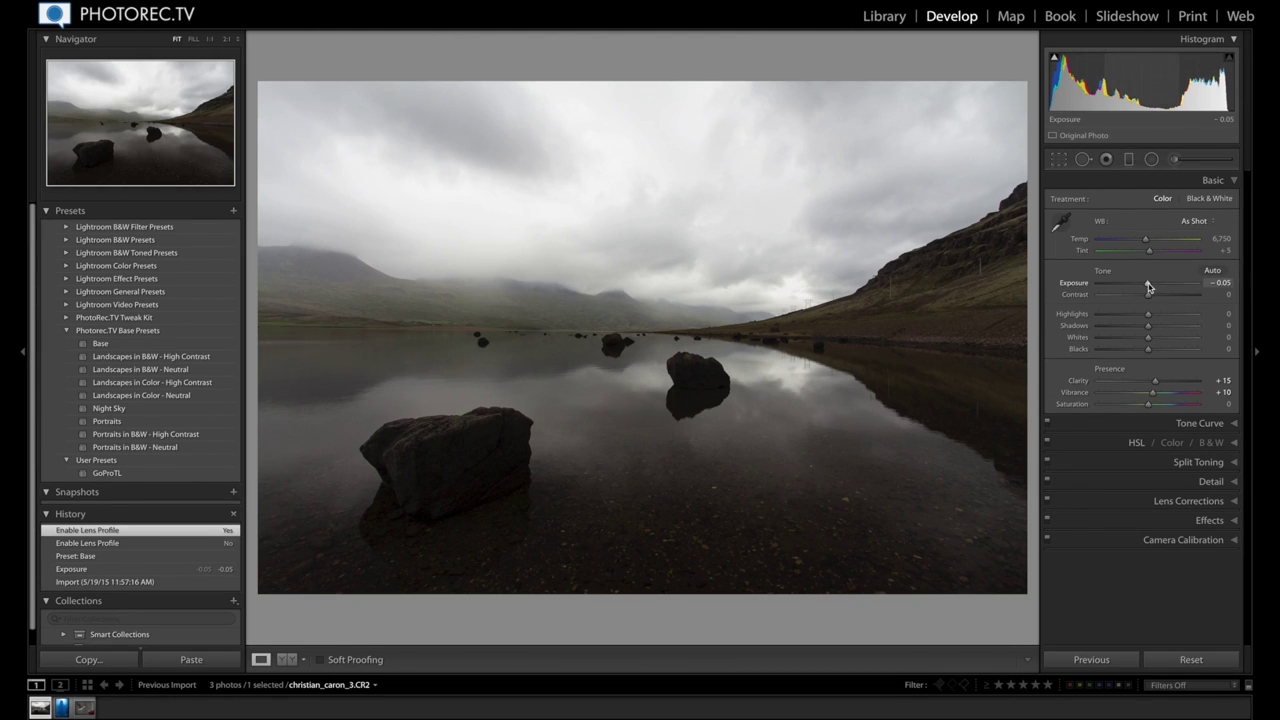
drag(1148, 287, 1160, 290)
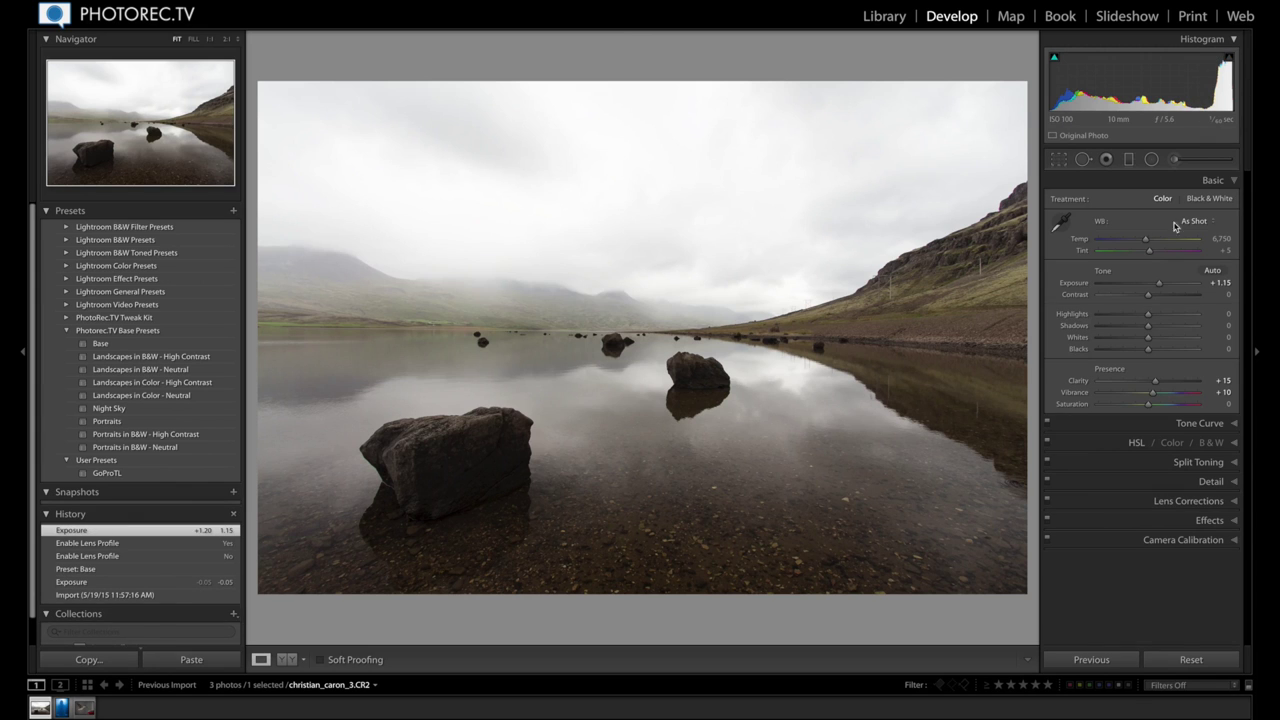
drag(1159, 286, 1154, 287)
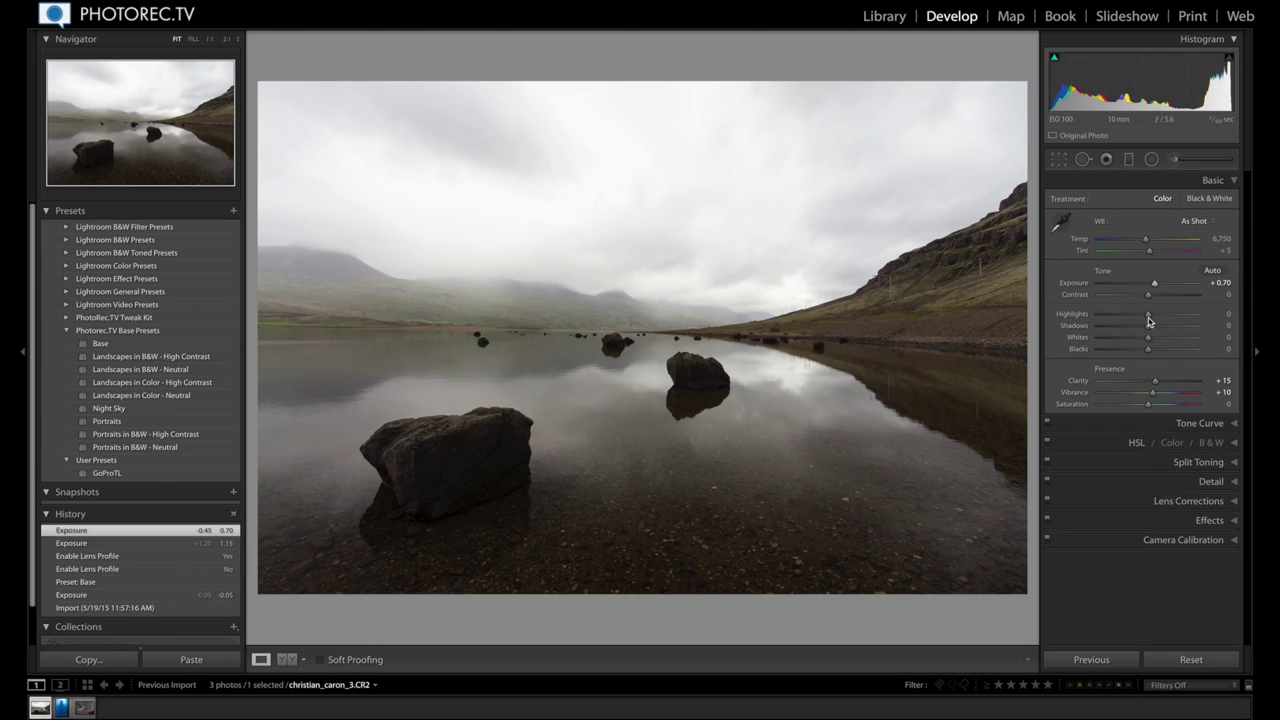
drag(1148, 317, 1131, 318)
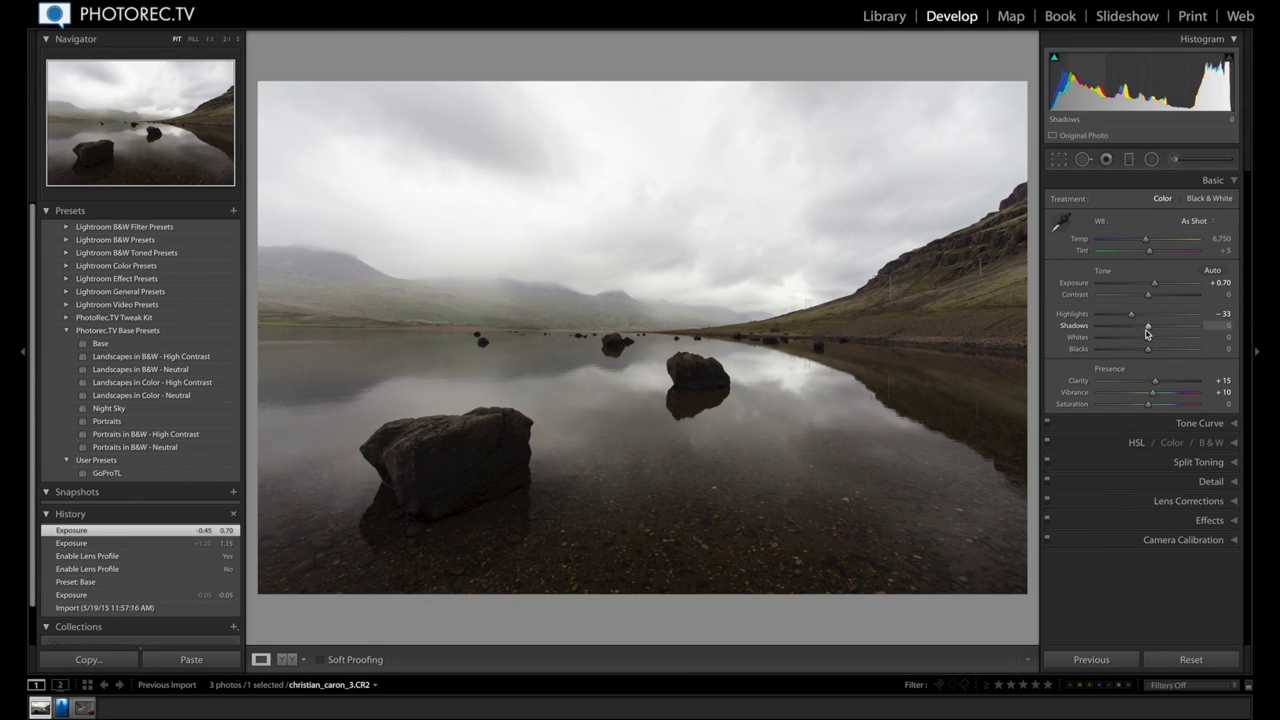
drag(1147, 329, 1162, 332)
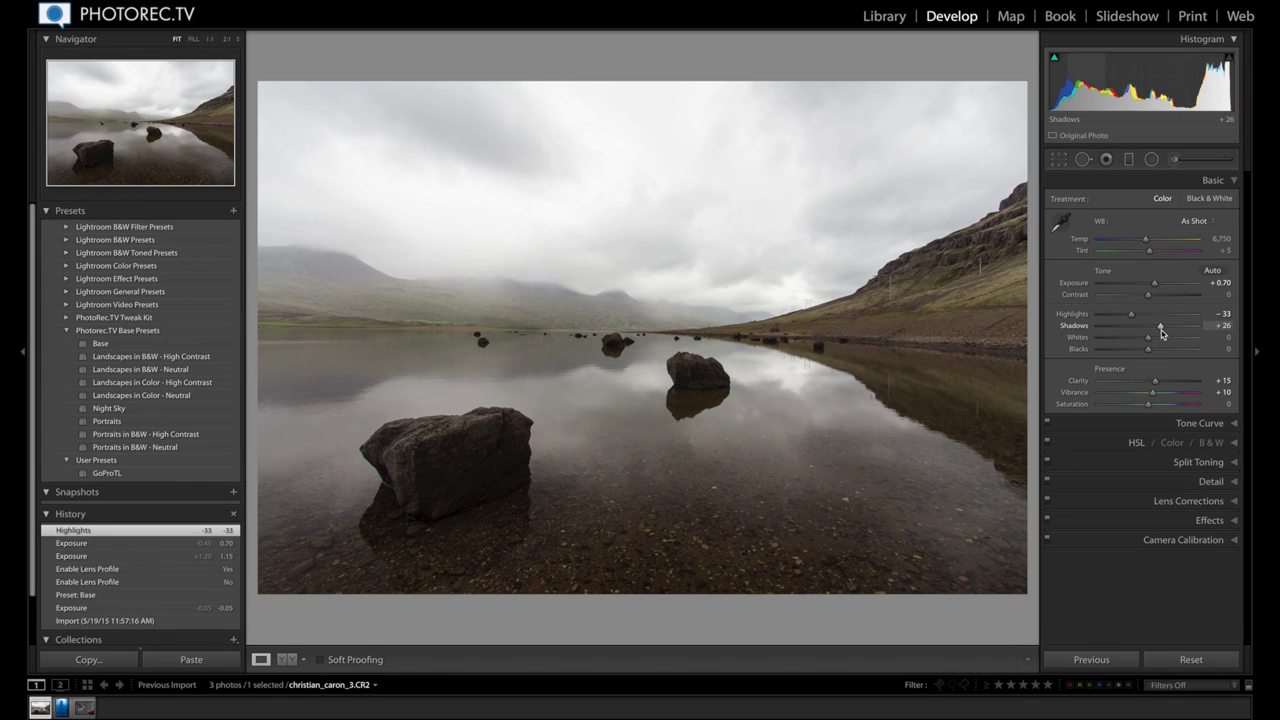
drag(1162, 333, 1163, 334)
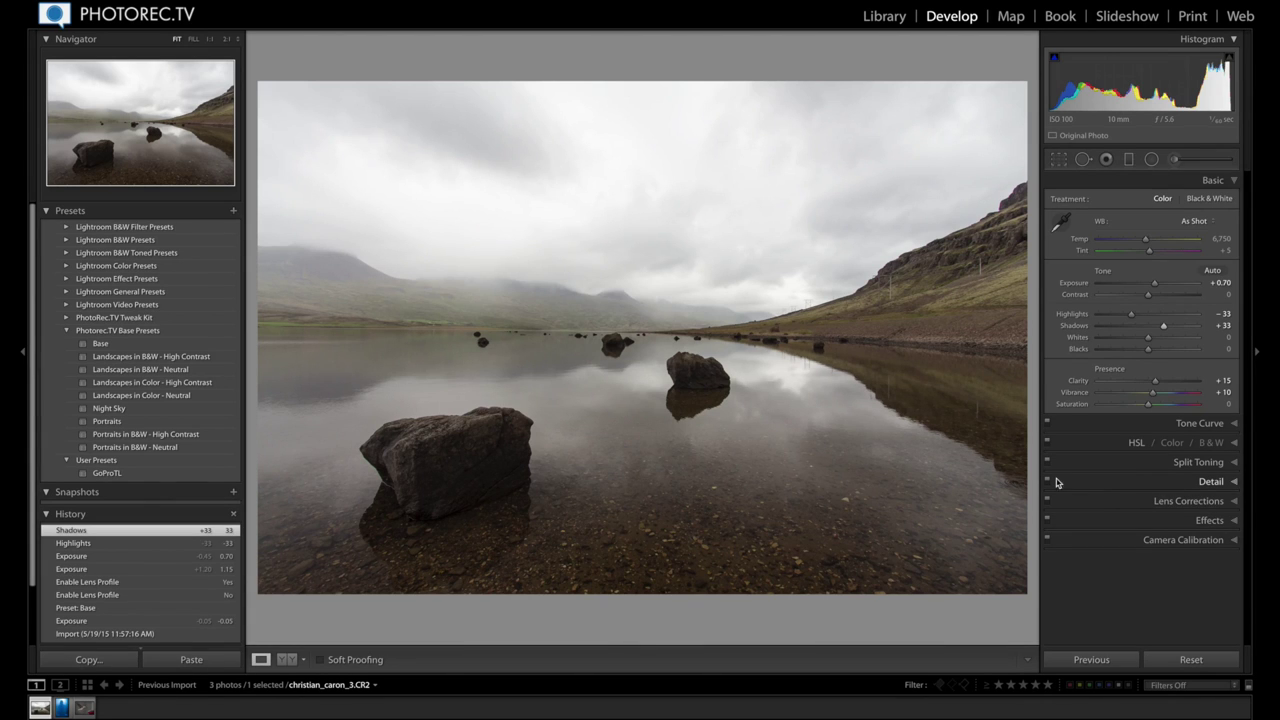
Step: Straighten the lake photo to a −0.86° crop angle and apply the crop
click(1059, 161)
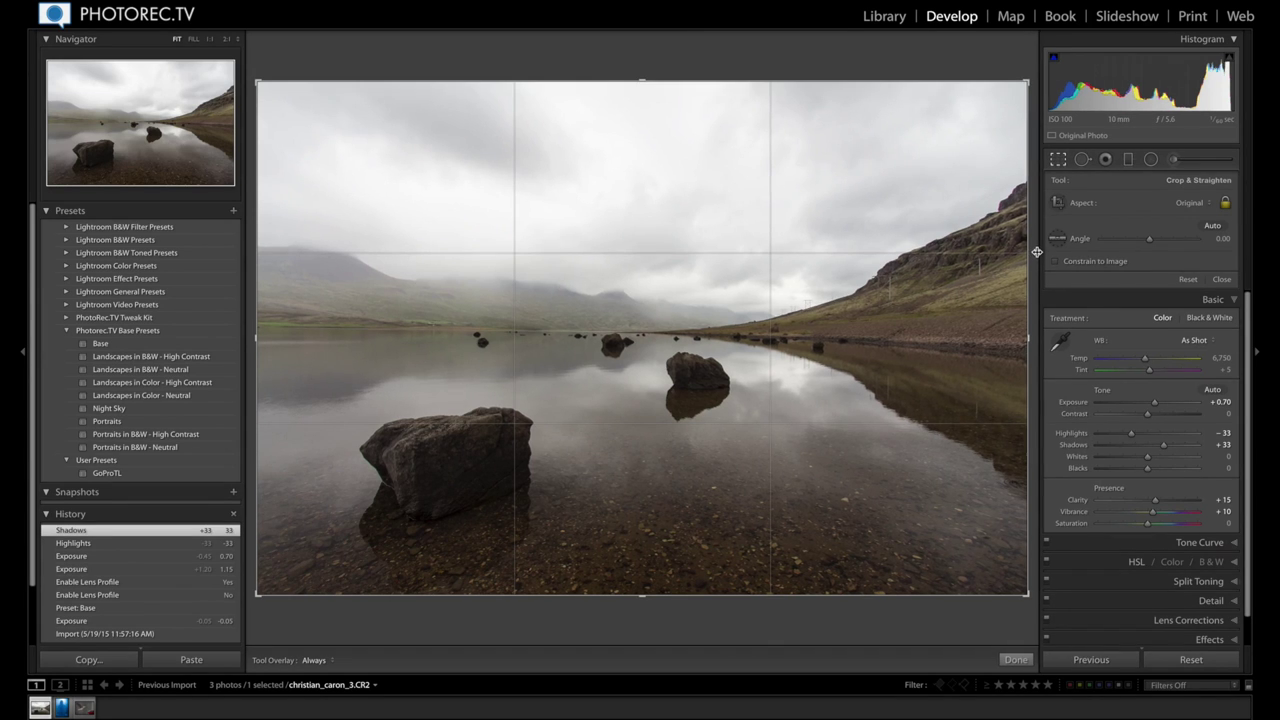
drag(1037, 252, 1030, 249)
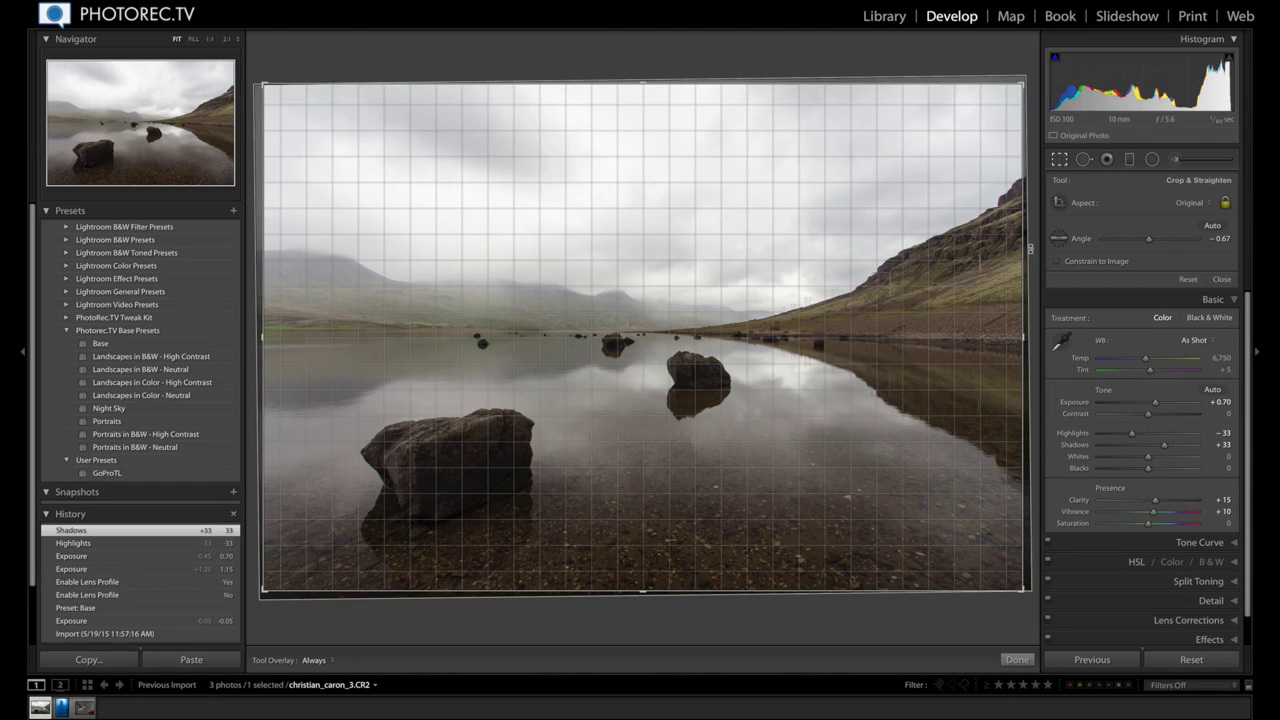
drag(1030, 248, 1030, 248)
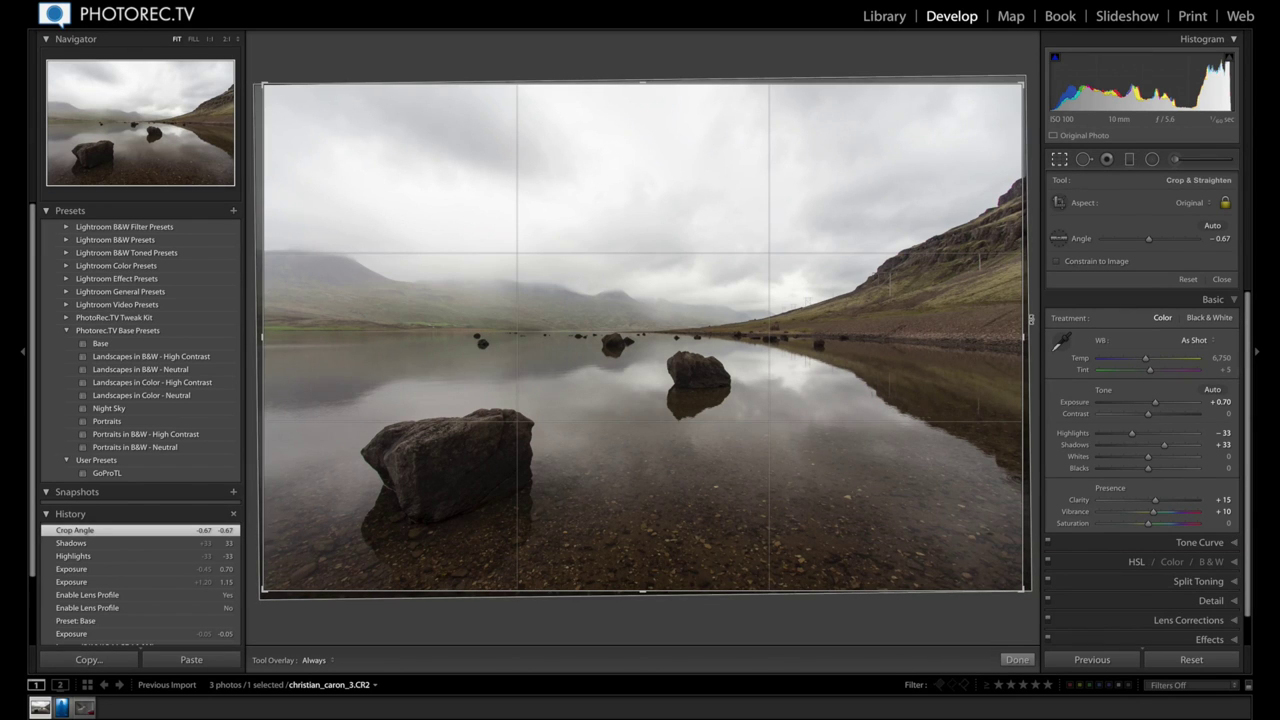
drag(1030, 319, 1031, 318)
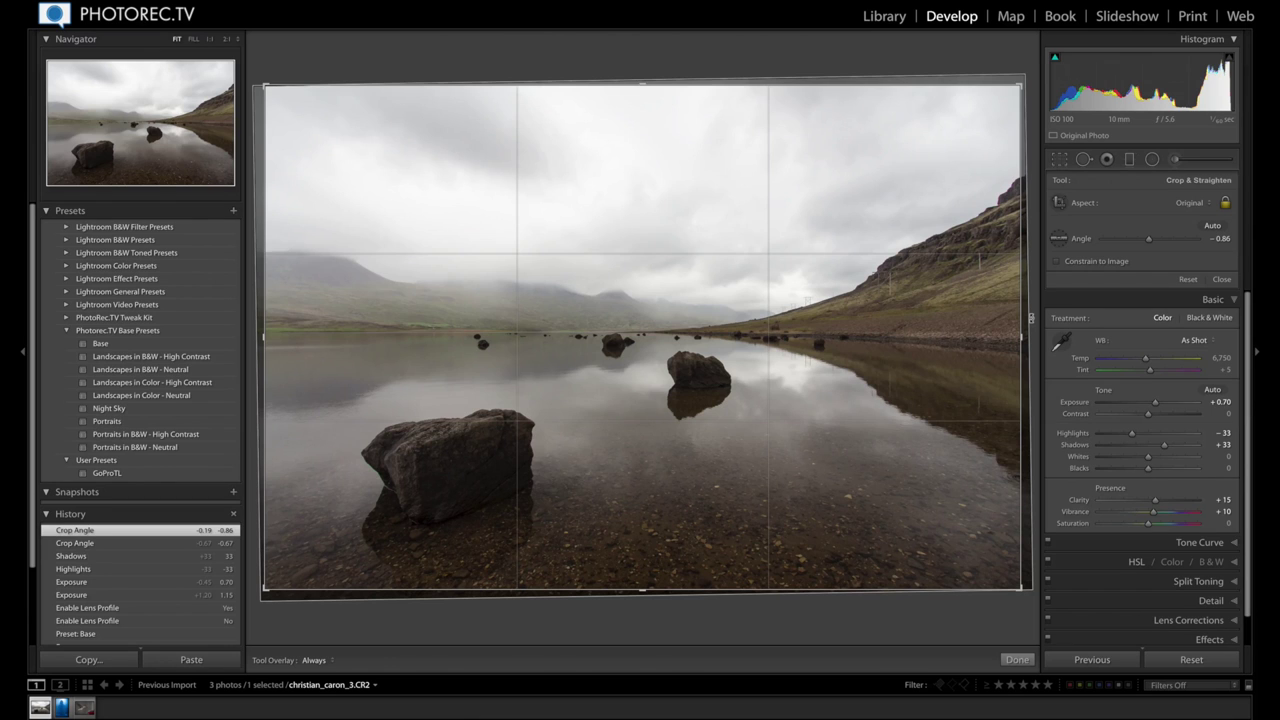
key(Return)
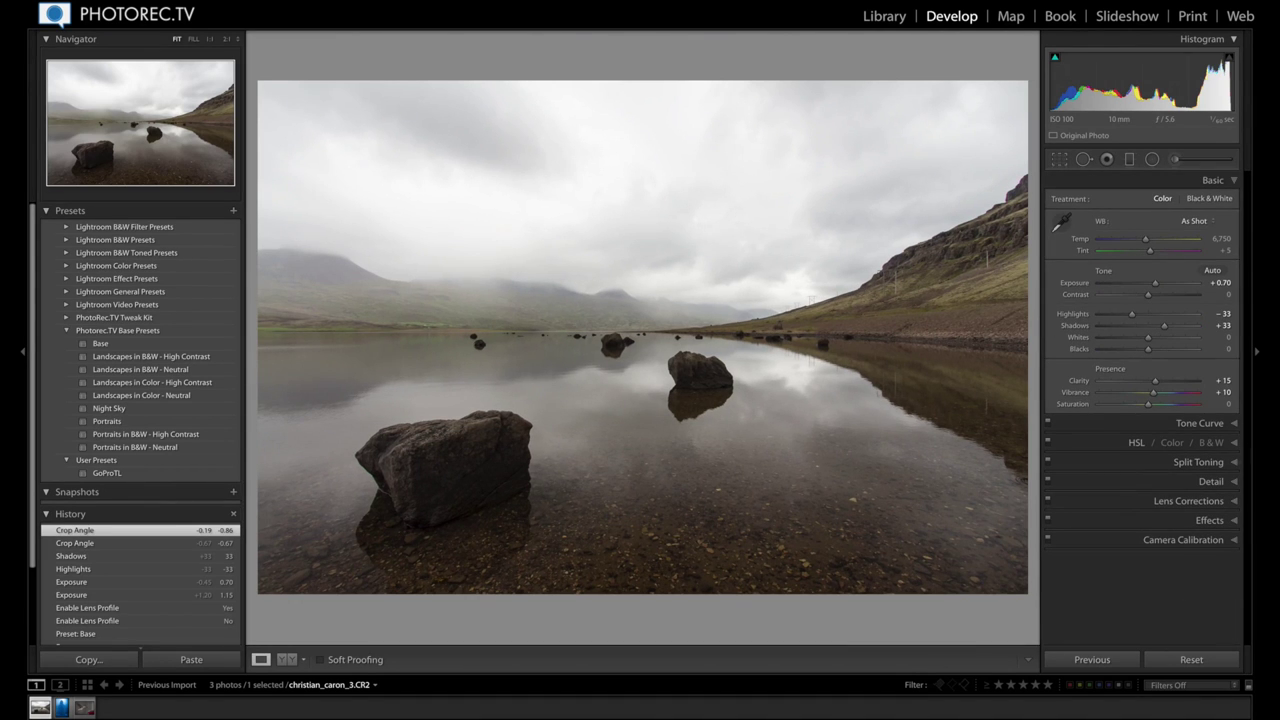
Step: Raise Shadows to +45 and show shadow clipping on the rock's base
drag(1163, 326, 1173, 330)
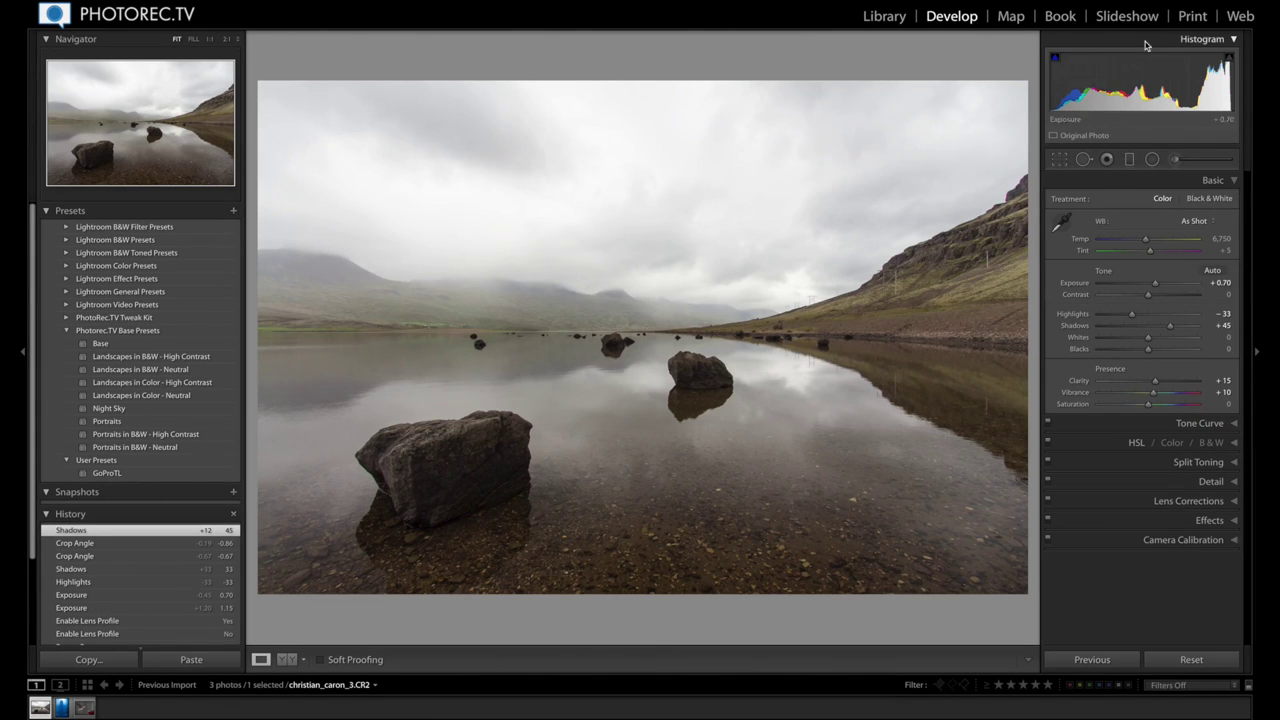
click(1055, 58)
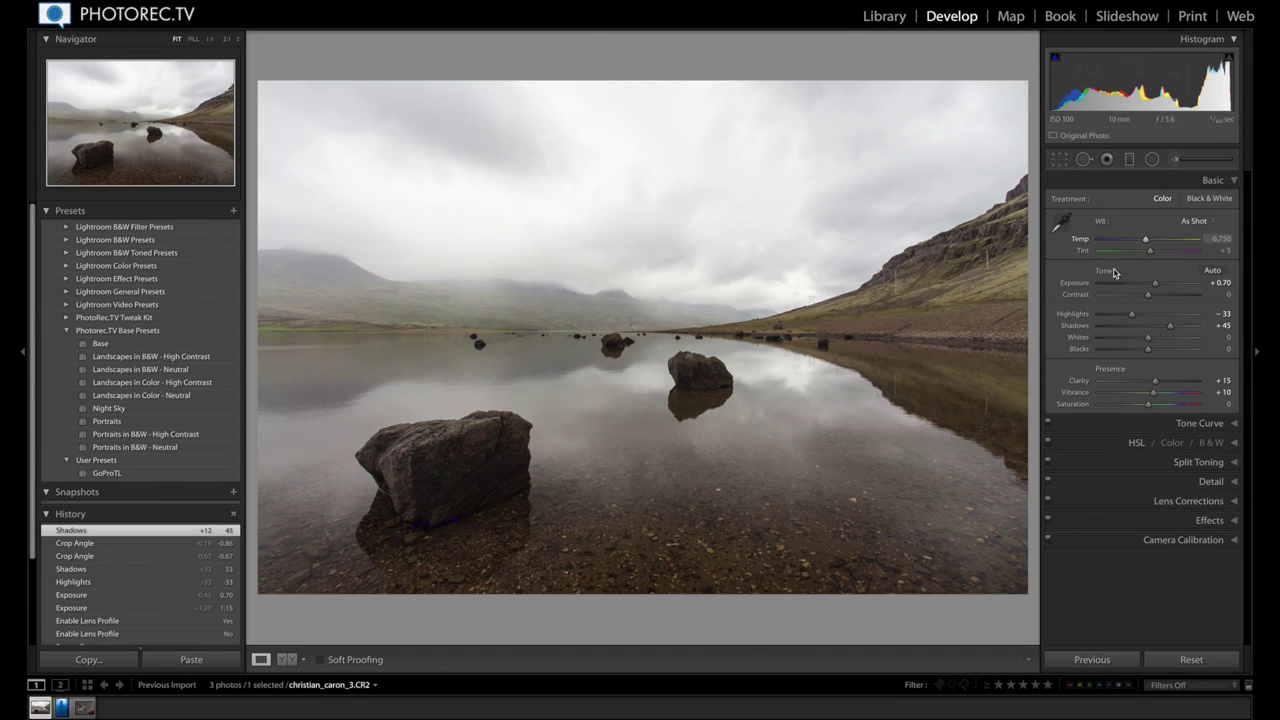
click(1220, 424)
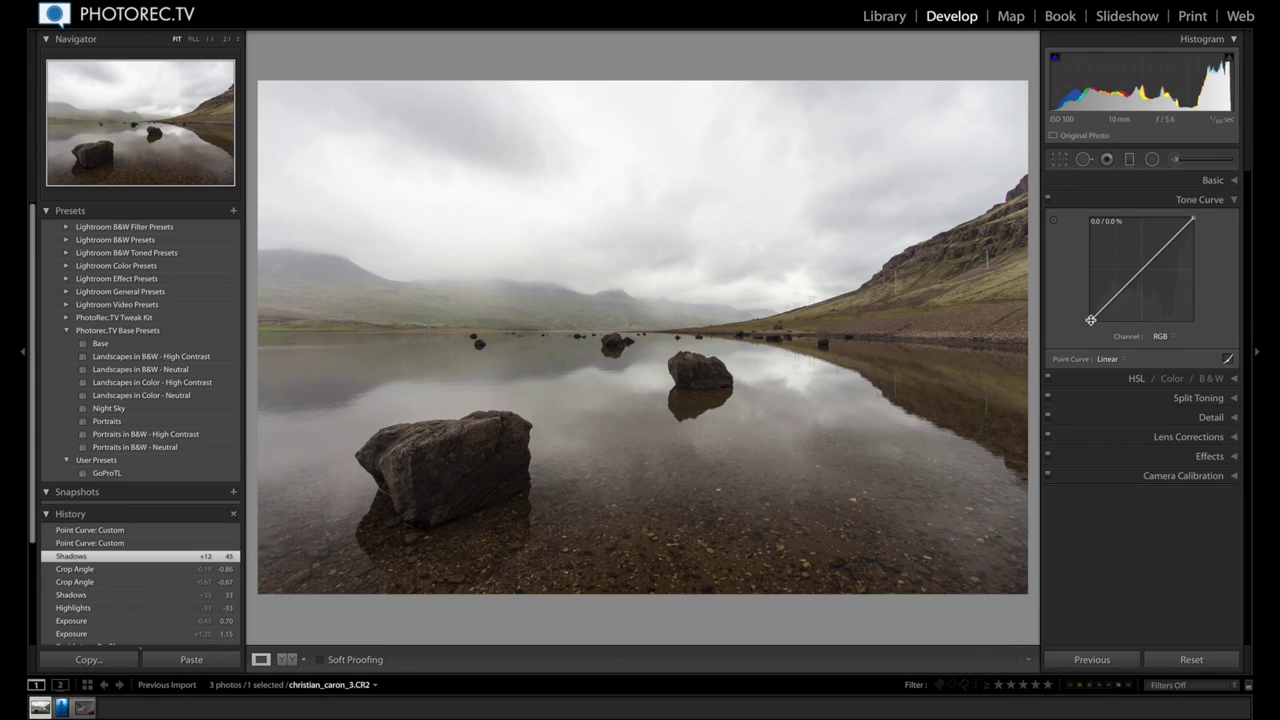
Step: Move the point curve's black and white points to deepen blacks and brighten highlights
drag(1091, 320, 1095, 320)
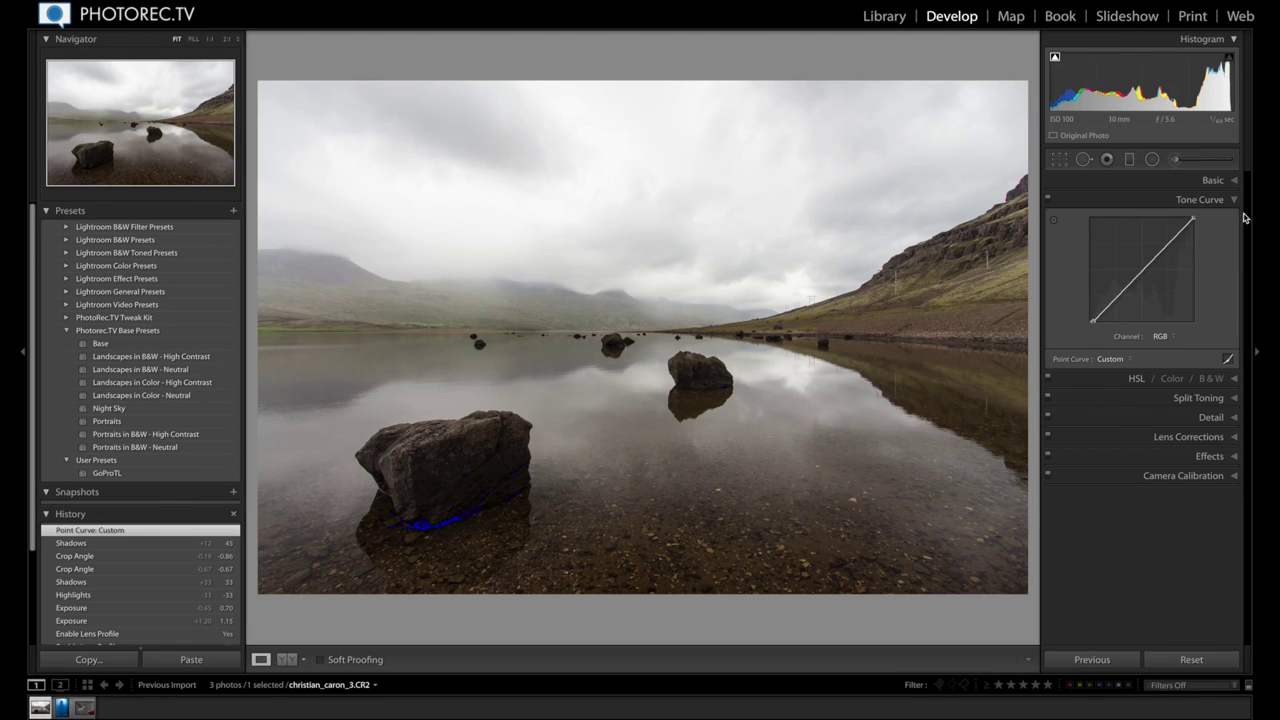
click(1232, 180)
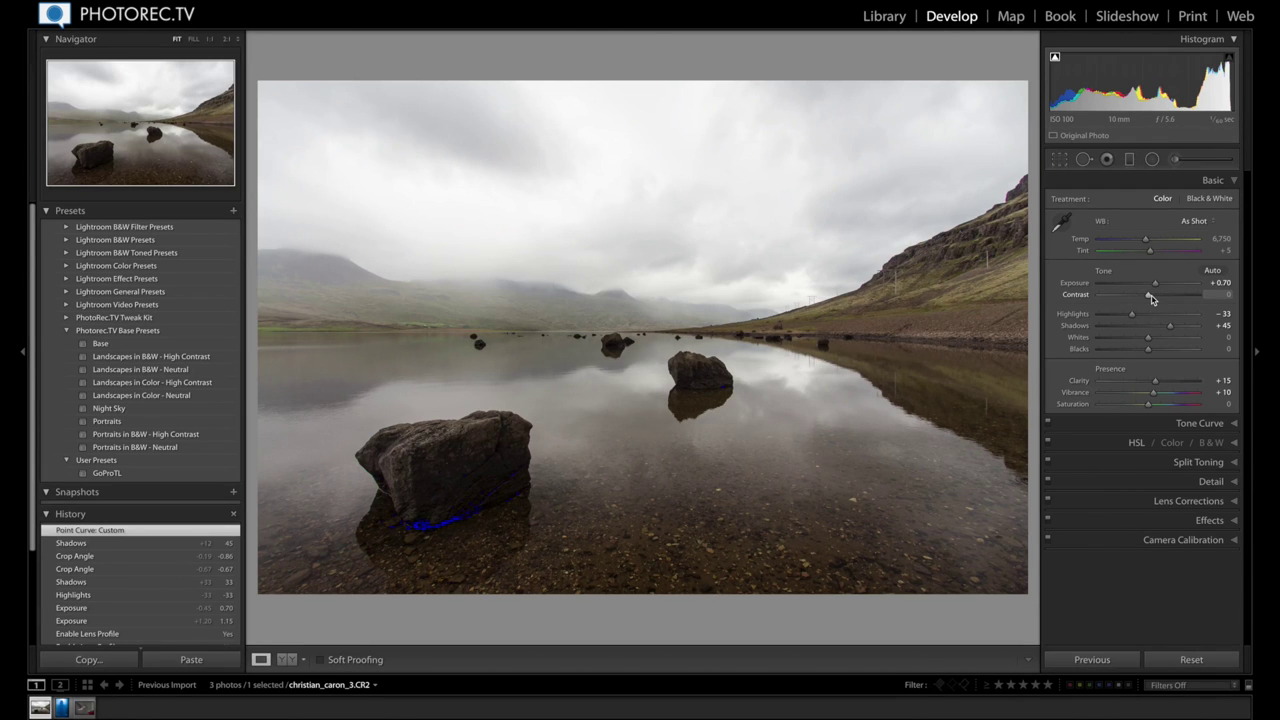
click(1199, 424)
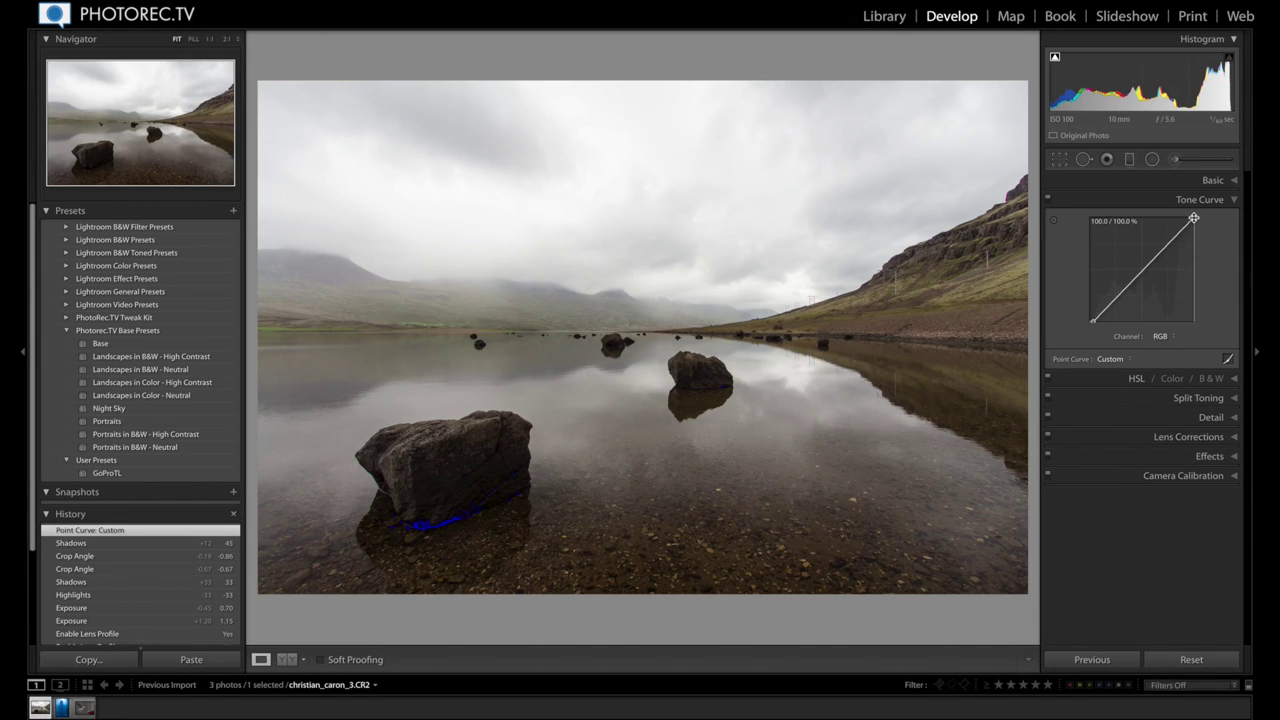
drag(1193, 217, 1191, 219)
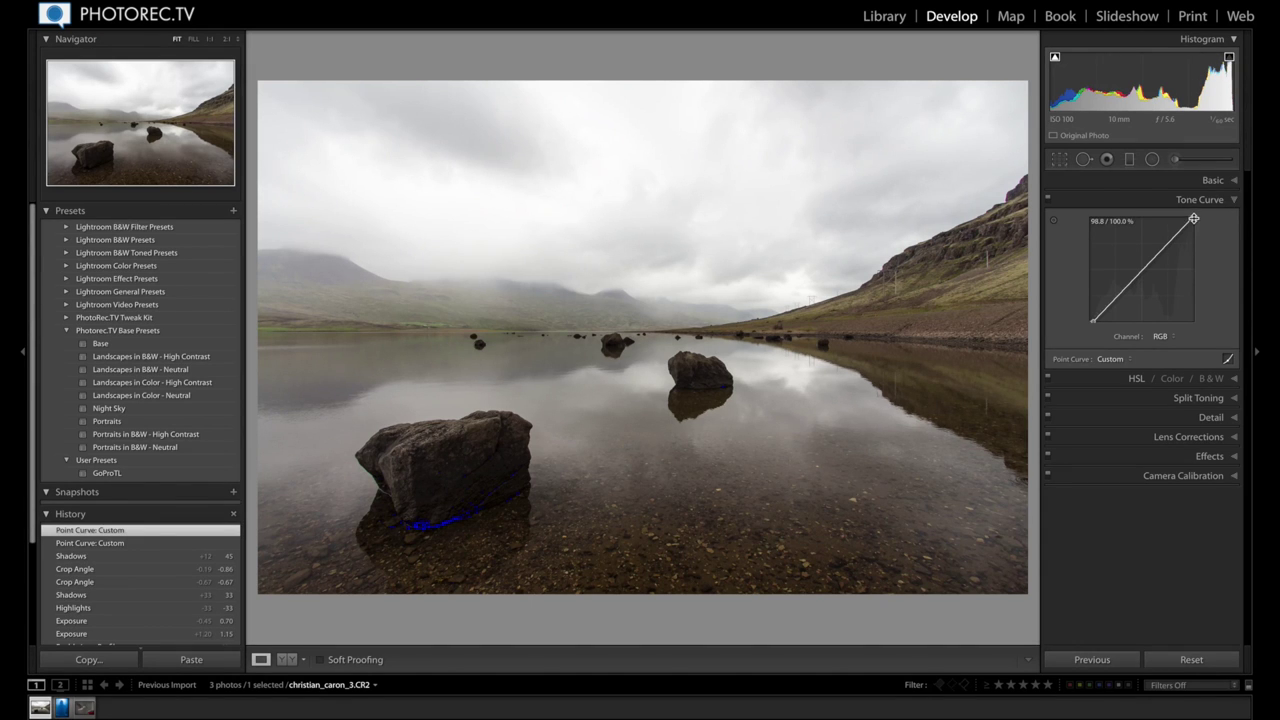
drag(1193, 218, 1192, 218)
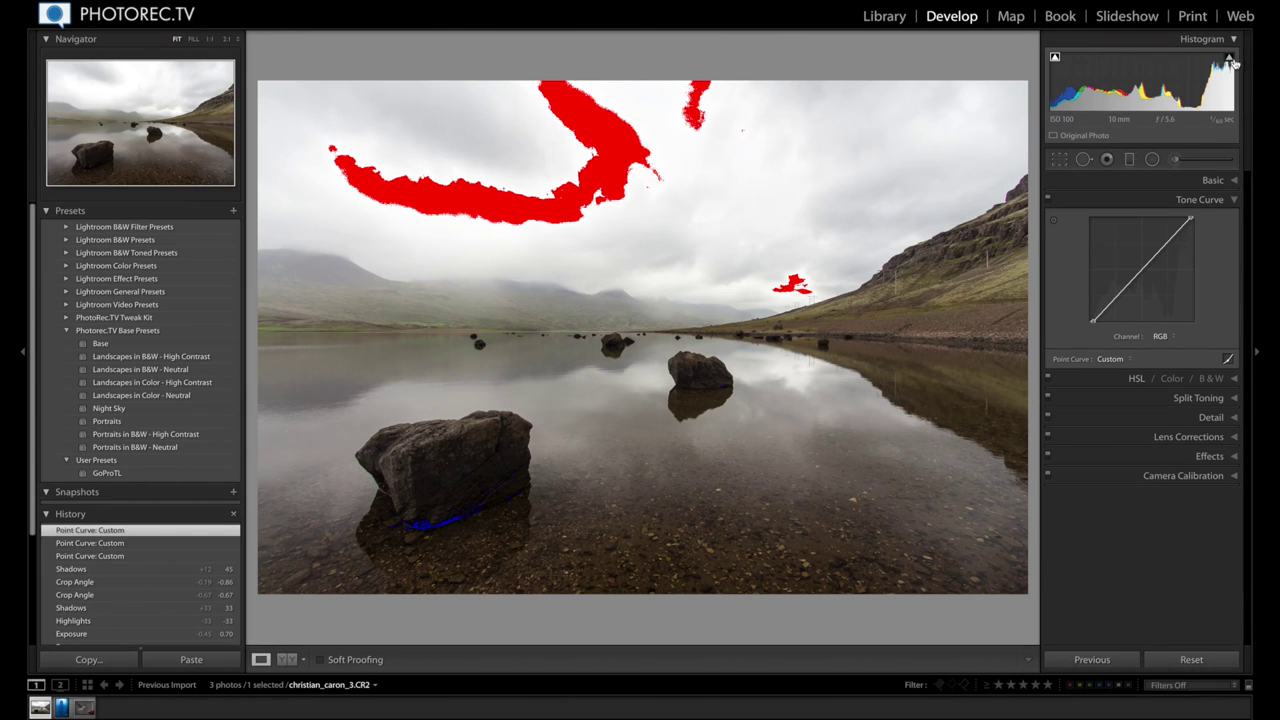
Step: Hide the clipping warnings and toggle the tone curve off and on to compare
click(1054, 57)
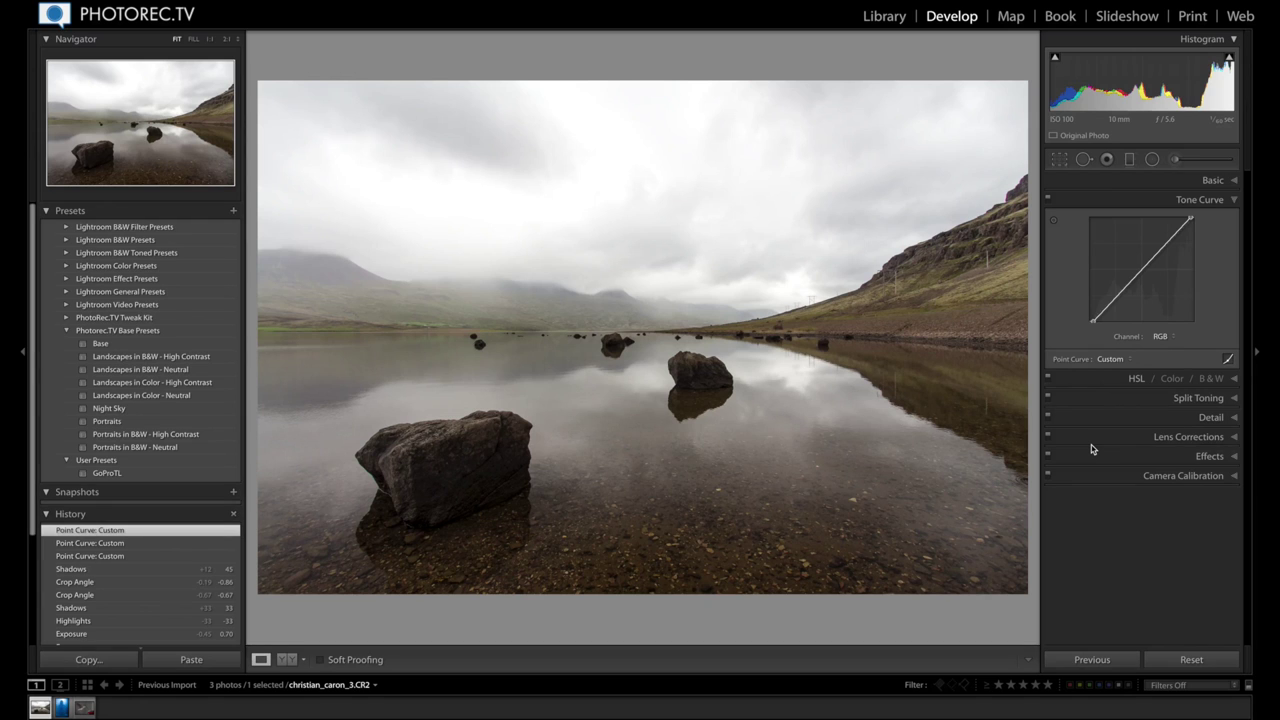
click(1048, 200)
click(1048, 200)
click(1048, 200)
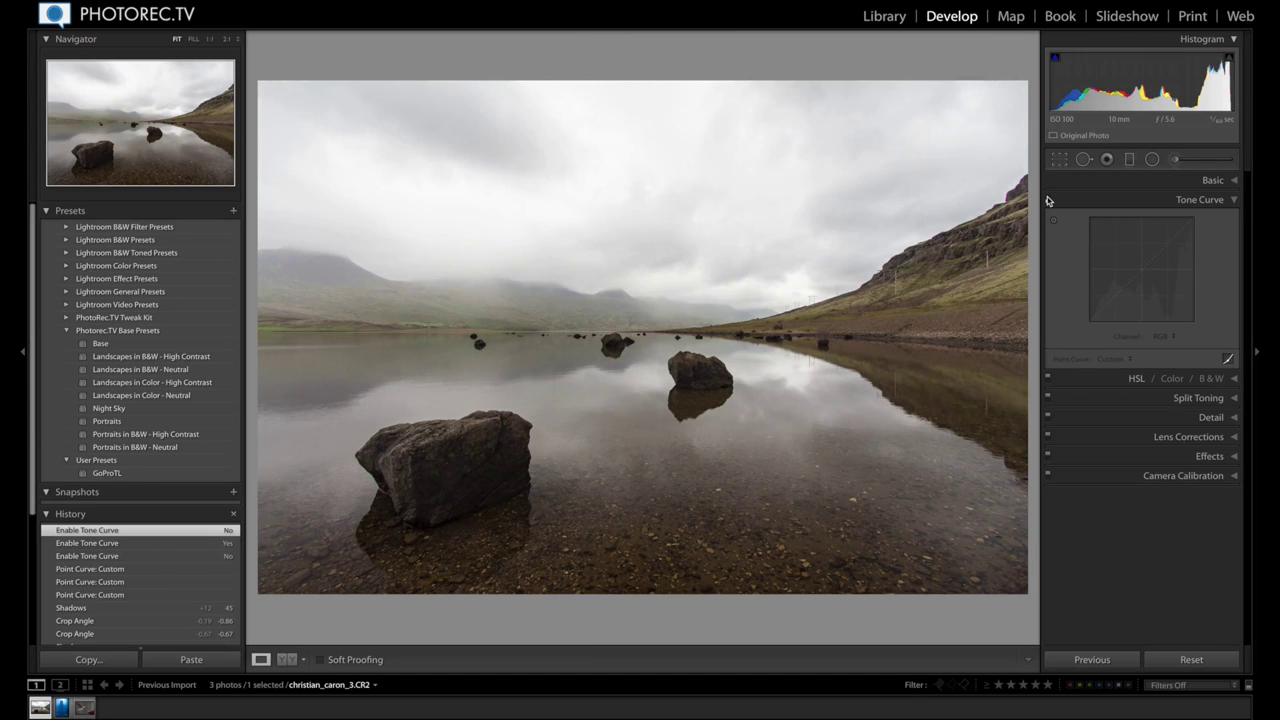
click(1048, 200)
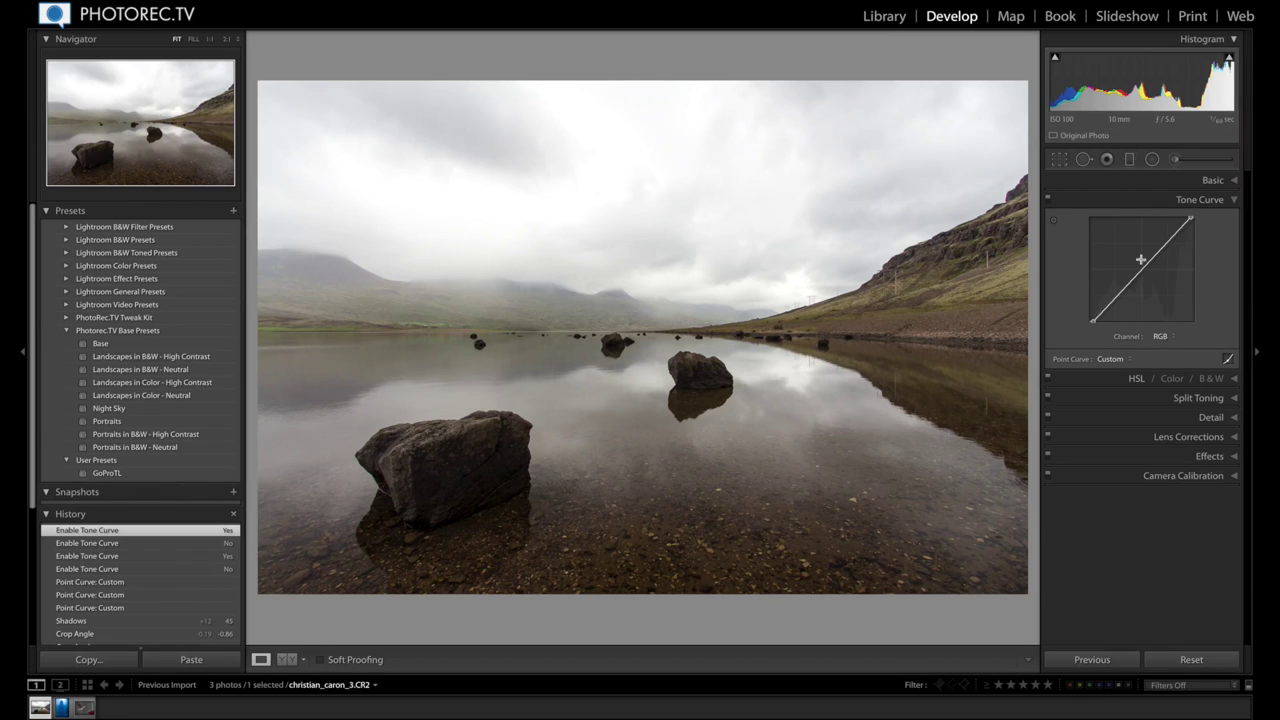
Step: Set the Adjustment Brush to the Dodge (Lighten) effect with Feather 100
click(1176, 160)
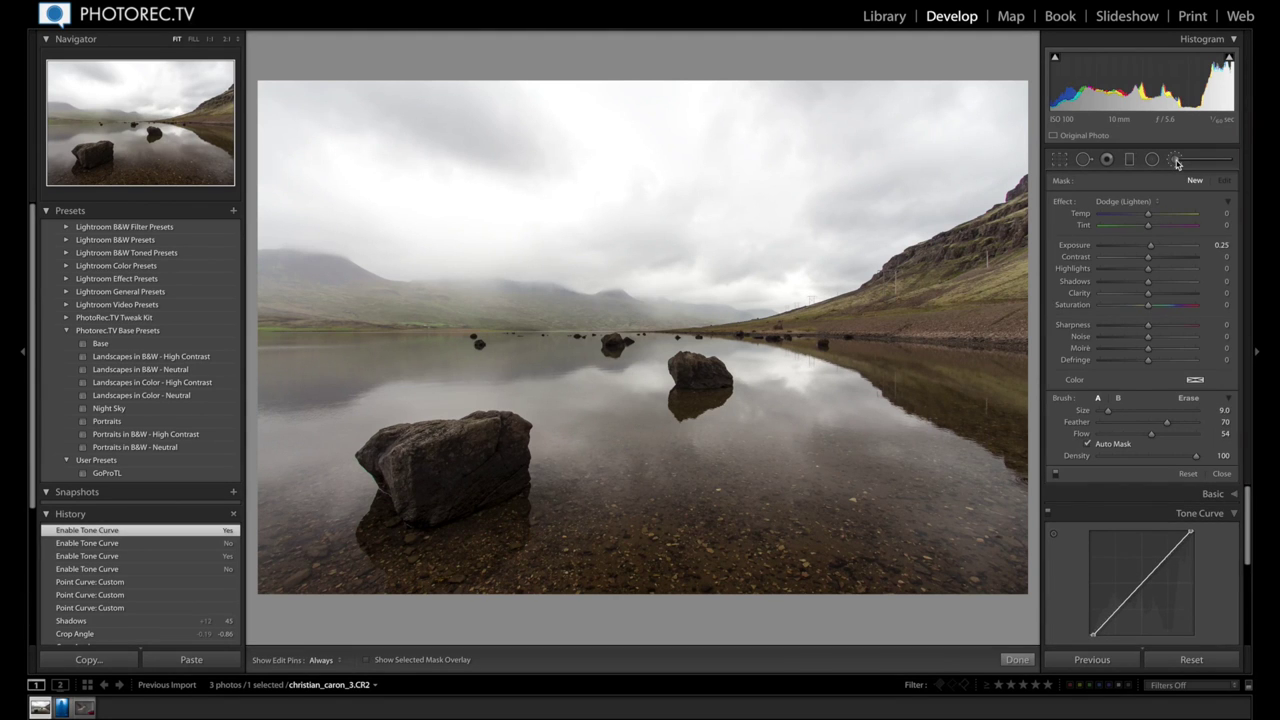
click(1140, 201)
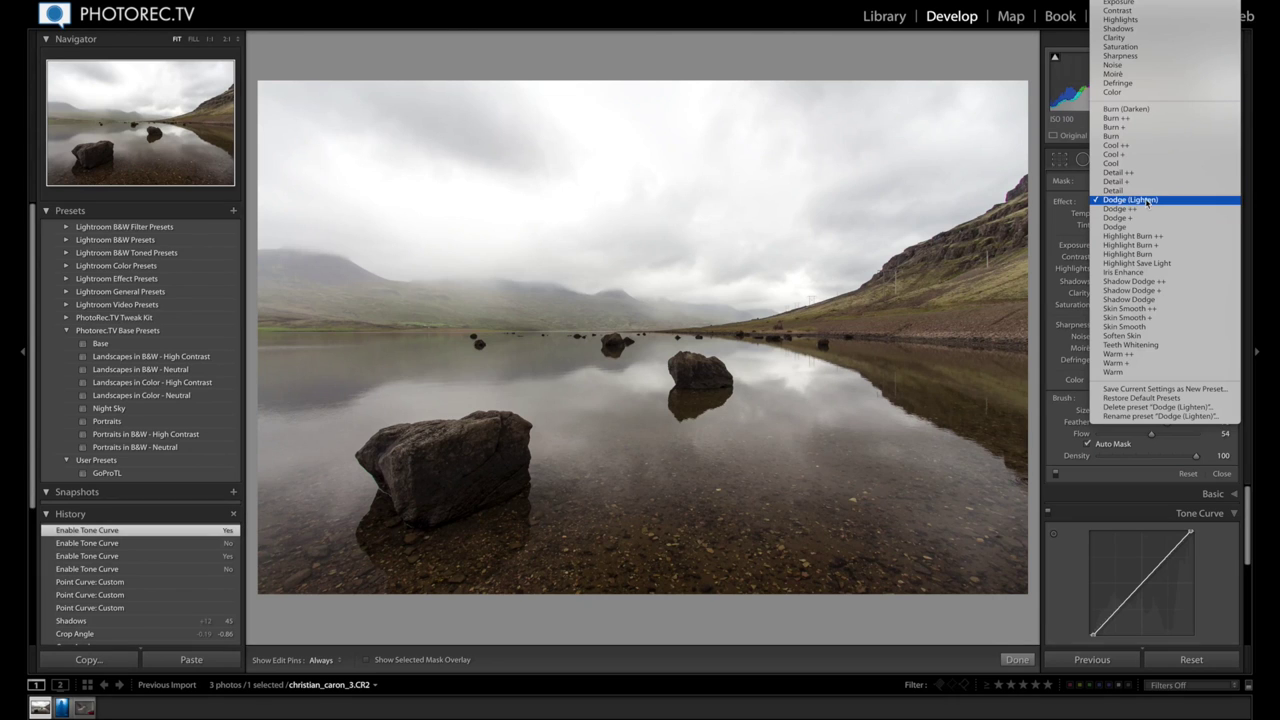
click(1148, 200)
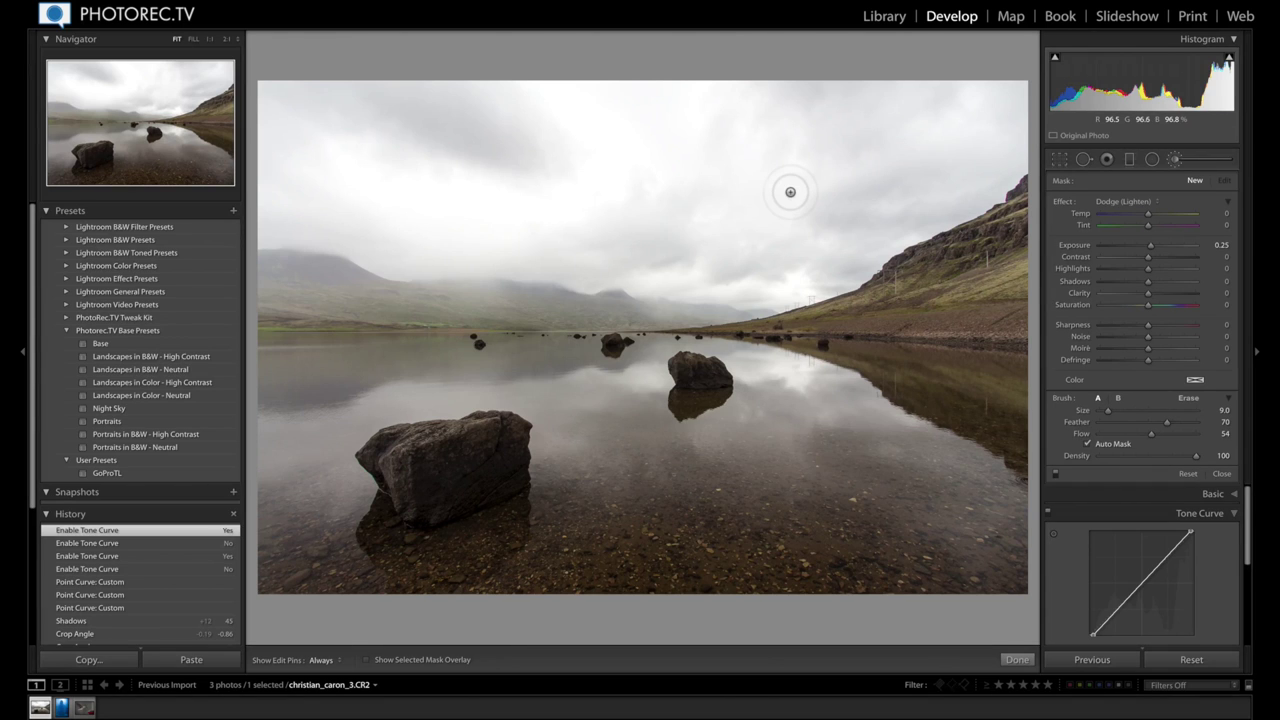
drag(1134, 422, 1088, 428)
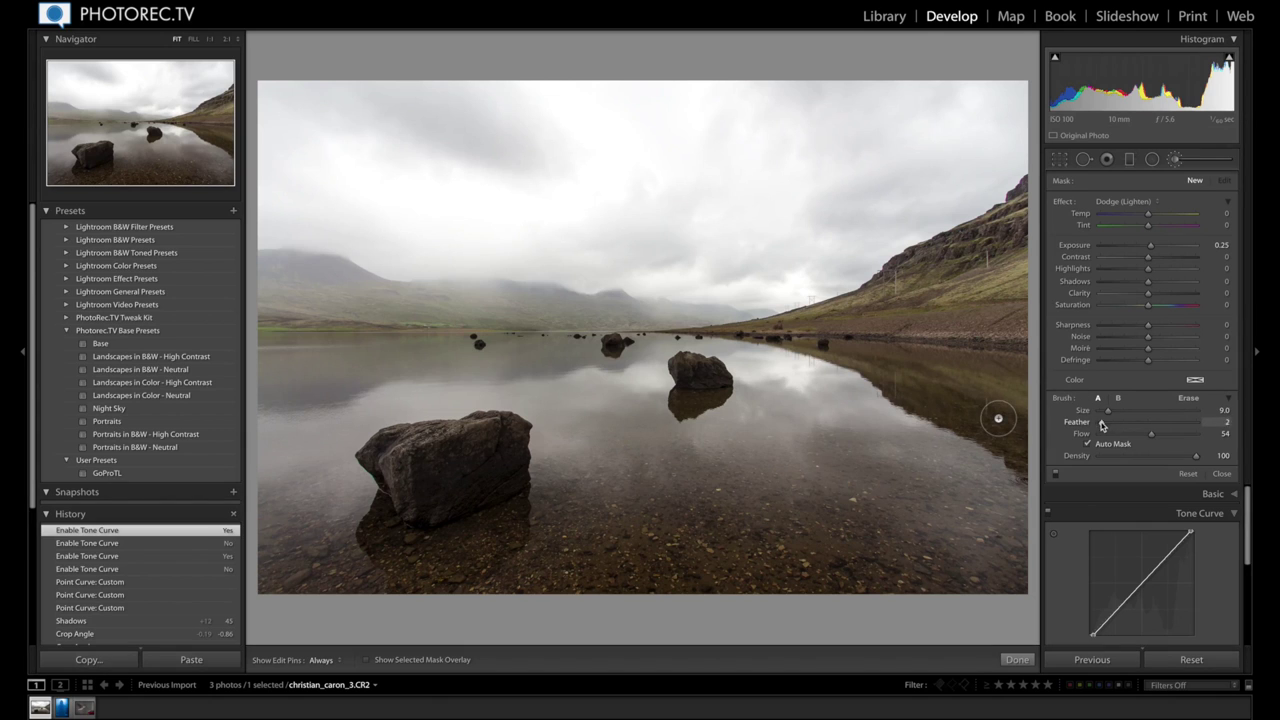
drag(1100, 423, 1231, 440)
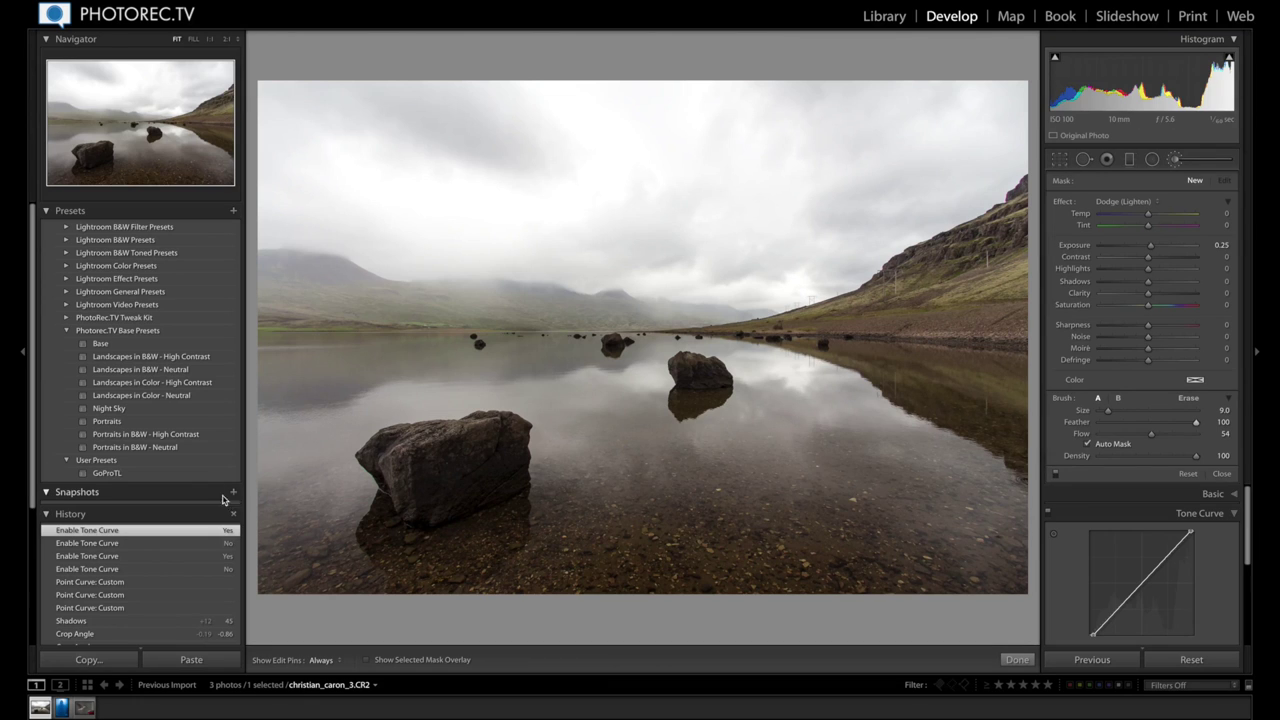
Step: Paint a dodge mask over the big rock and foreground water, checking it with the red overlay
key(h)
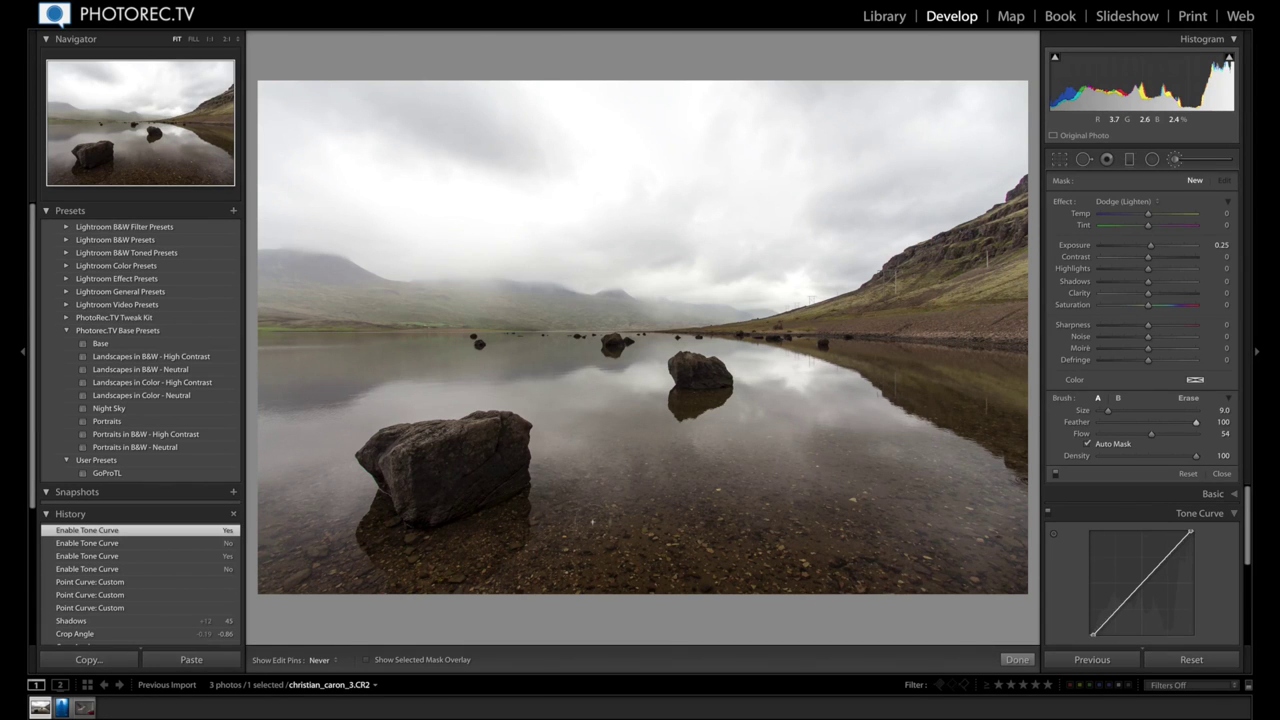
click(482, 487)
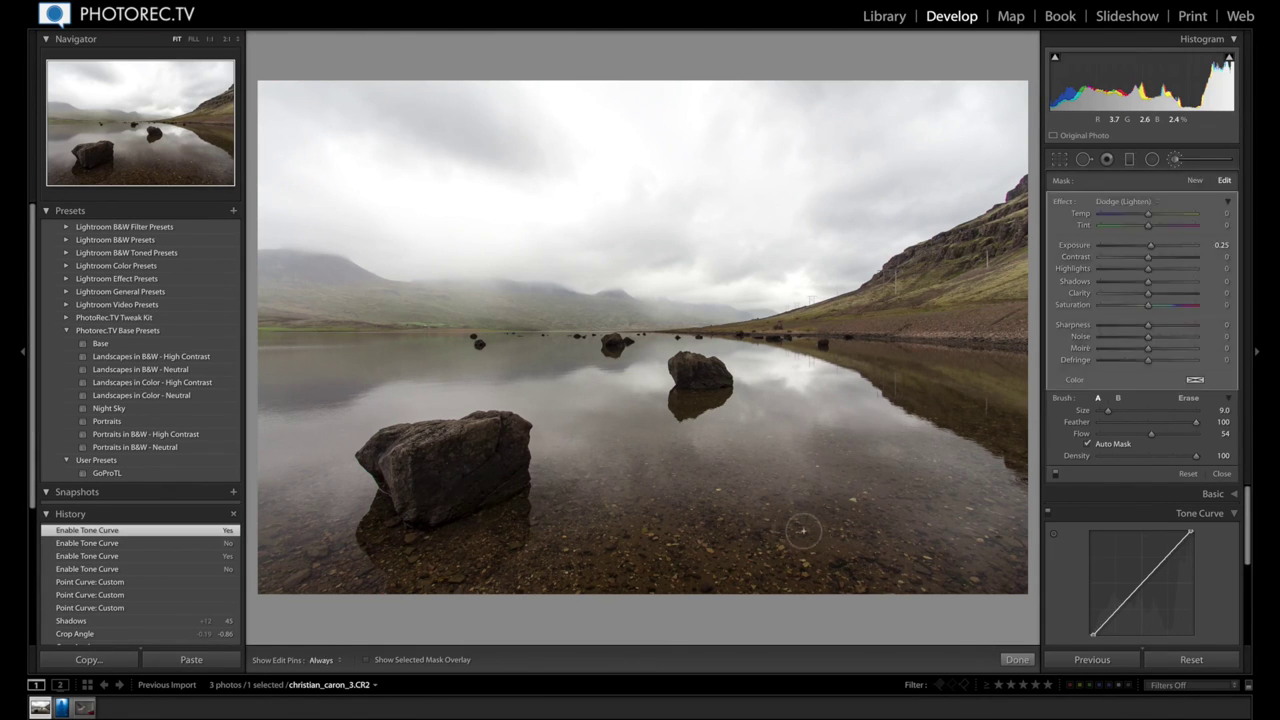
click(366, 661)
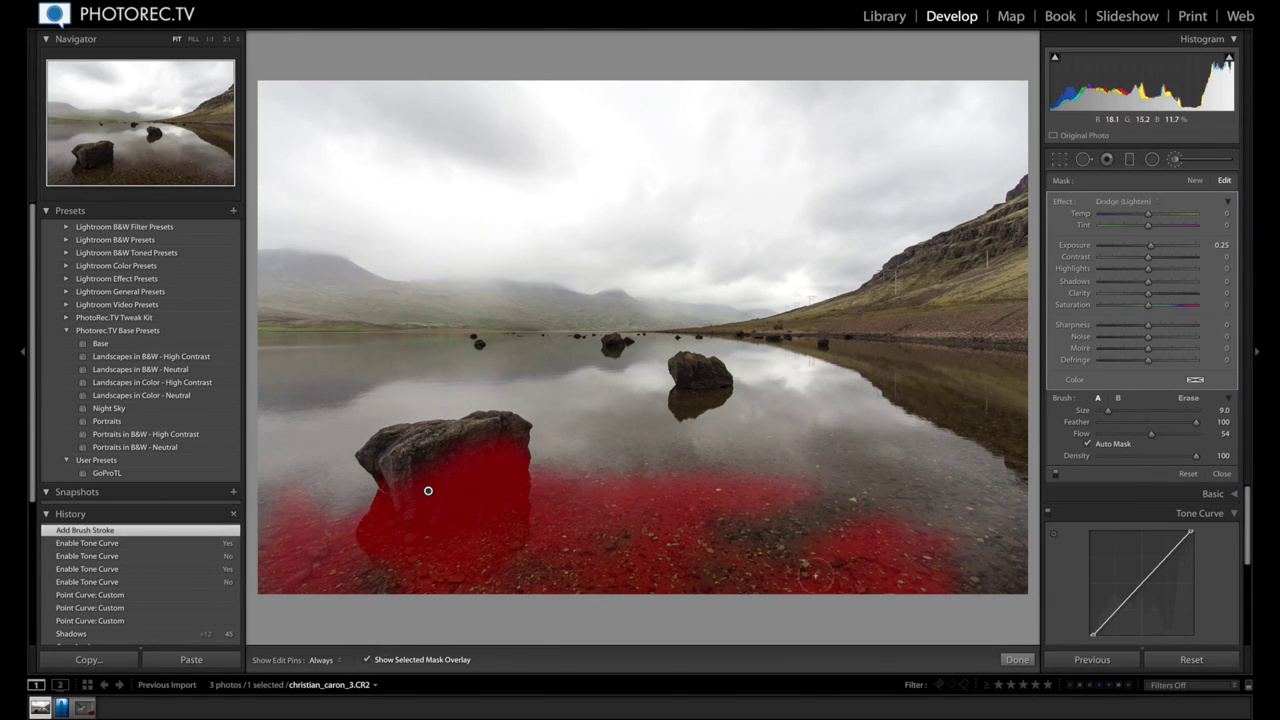
key(h)
mouse_move(785, 548)
mouse_down()
mouse_move(810, 560)
mouse_move(730, 575)
mouse_move(428, 490)
mouse_up()
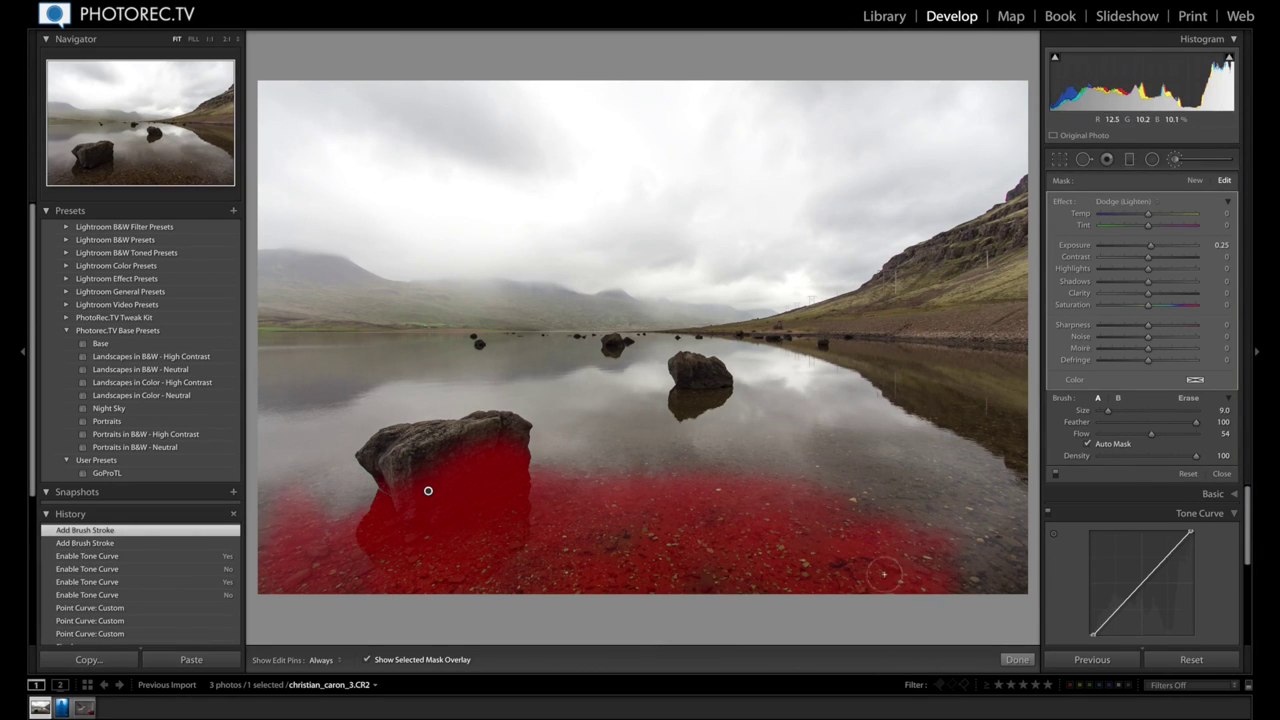
click(366, 660)
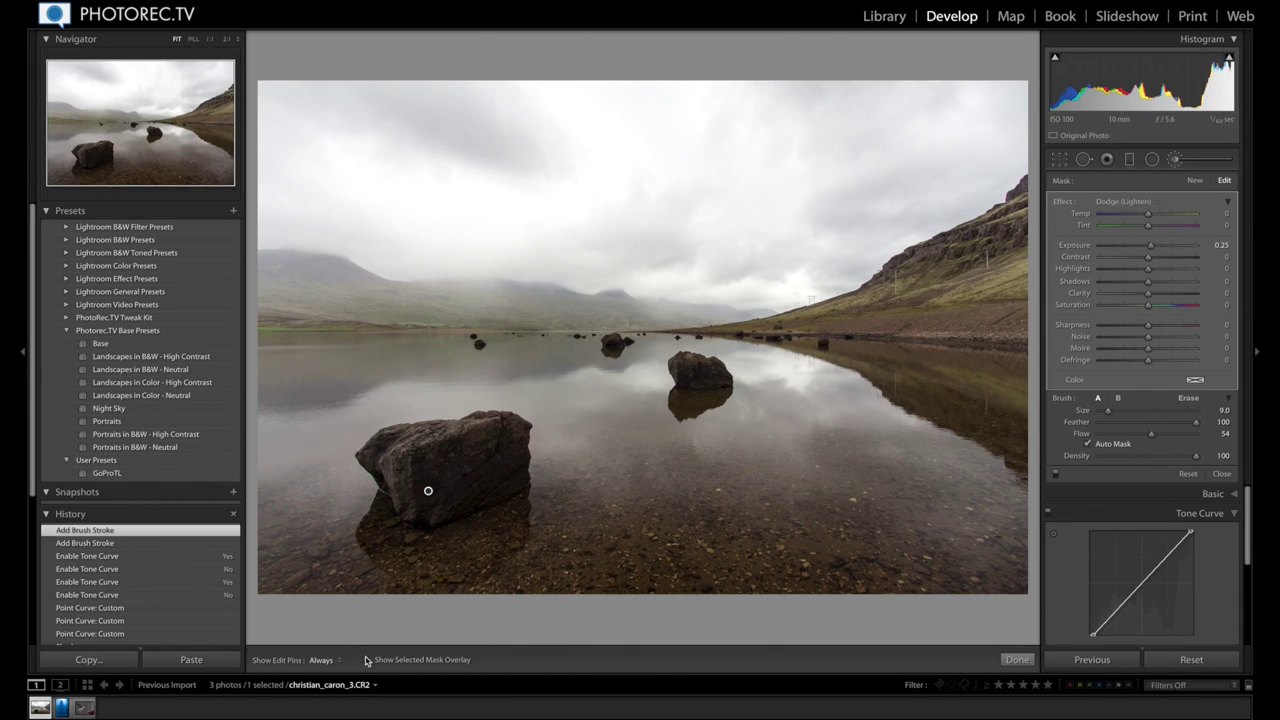
click(366, 660)
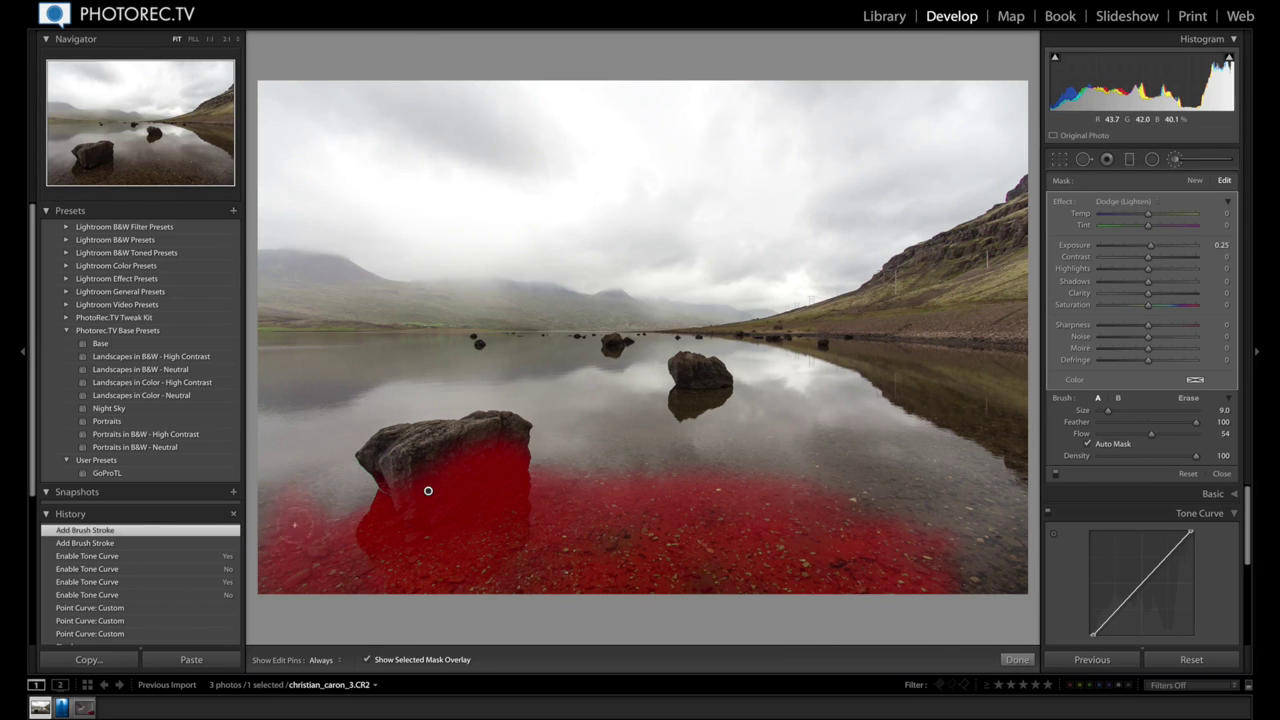
Step: Erase the mask at the photo's left edge, then return to brush A and hide the overlay
click(1190, 399)
key(h)
click(258, 505)
key(h)
click(1097, 398)
click(368, 661)
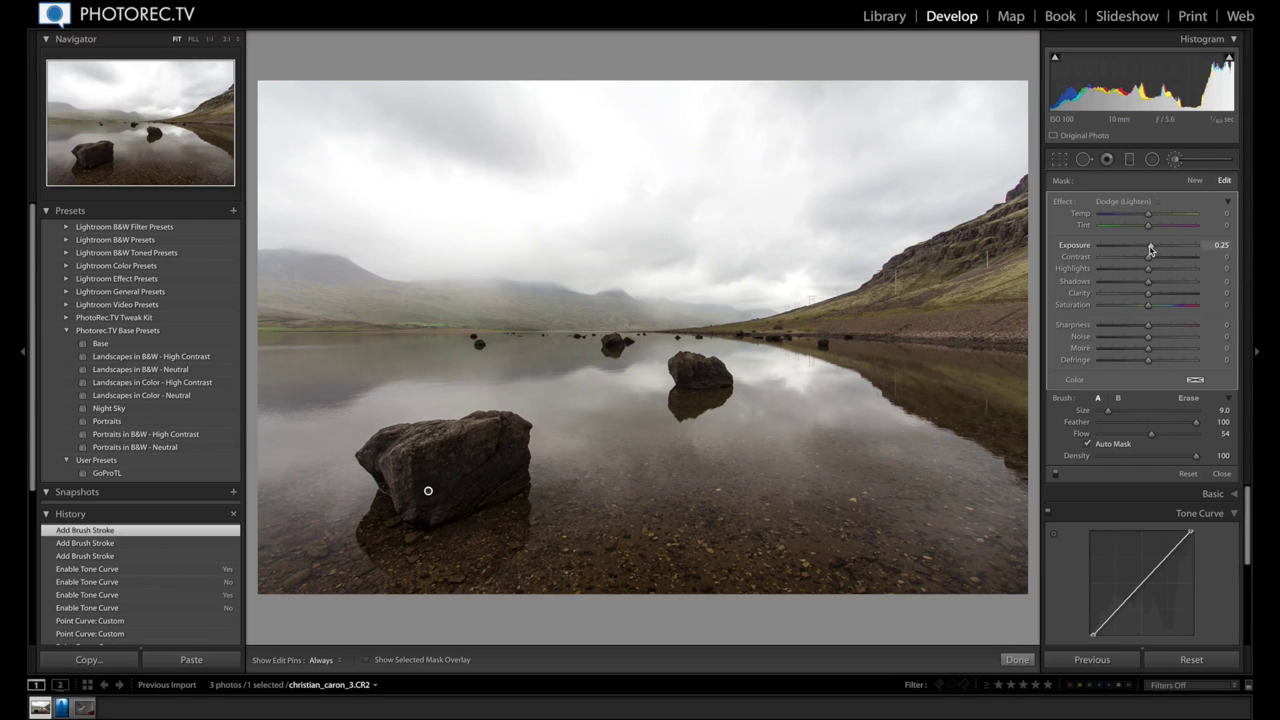
Step: Raise the dodge brush's Exposure from 0.25 to 1.20 to brighten the foreground boulder and water
drag(1151, 249, 1154, 249)
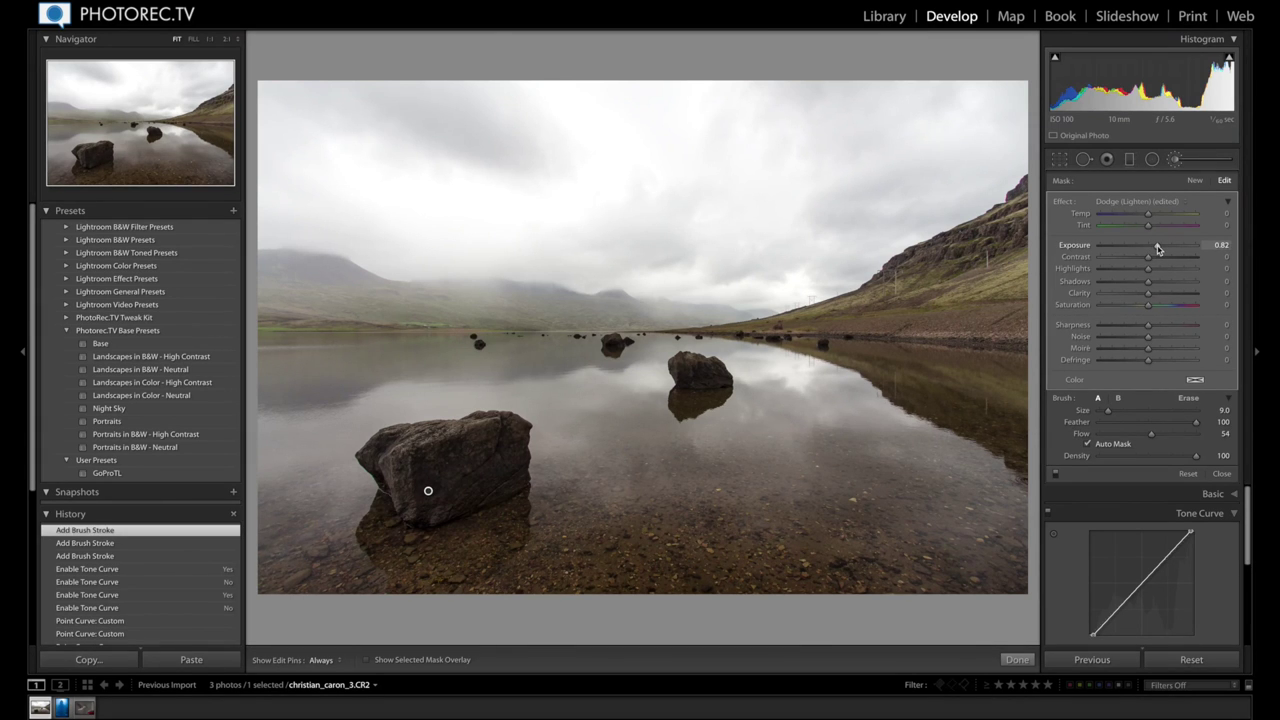
drag(1157, 249, 1163, 251)
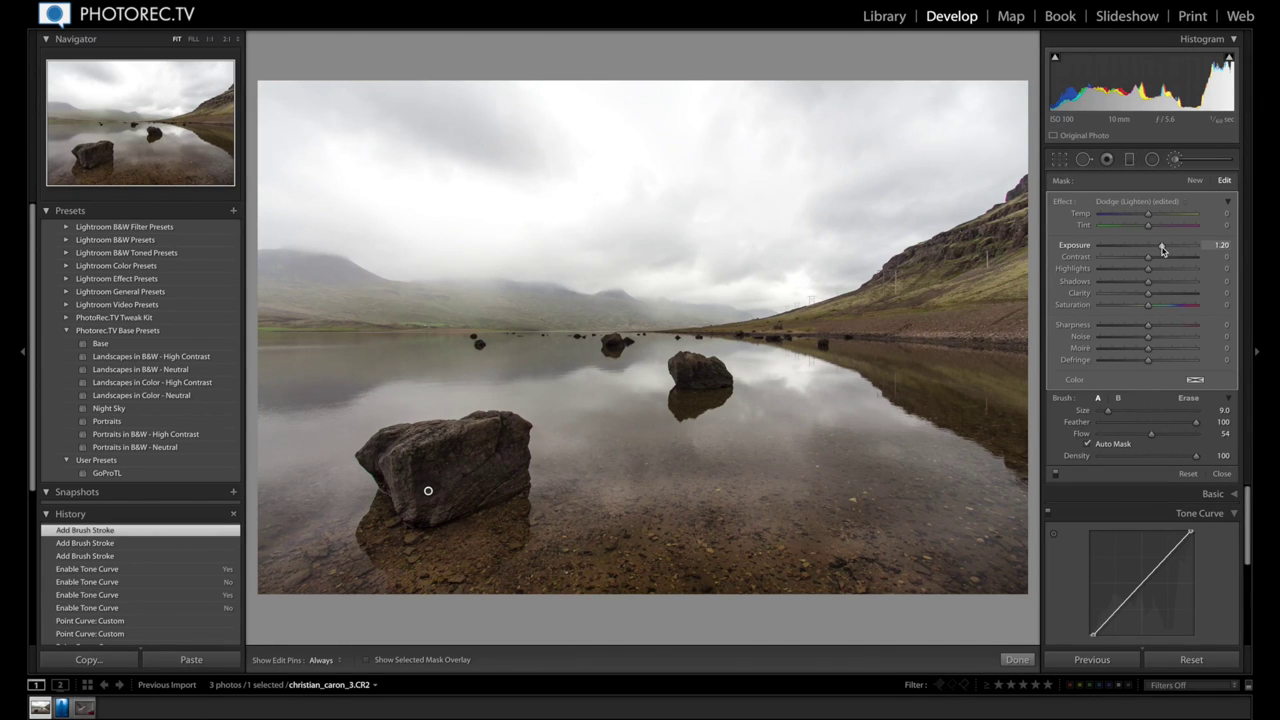
drag(1162, 250, 1162, 250)
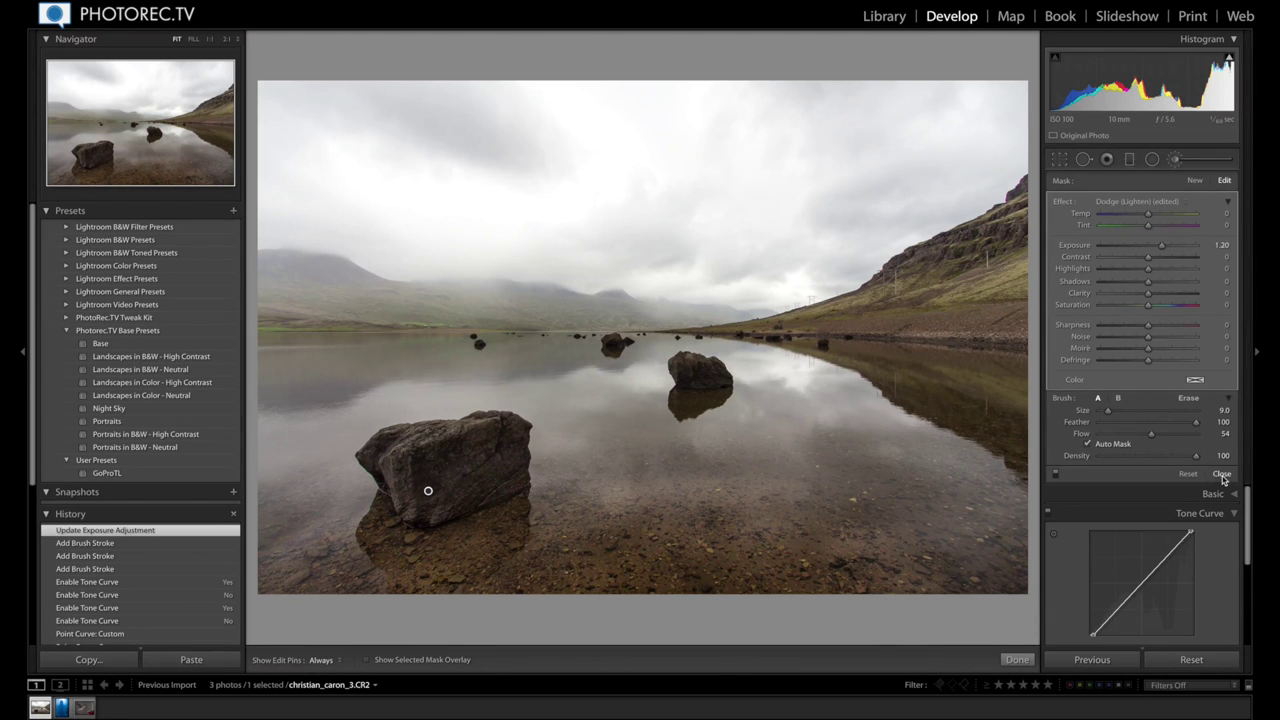
Step: Close the brush edits and set global Saturation to +3 in the Basic panel, with Vibrance +15
click(1212, 475)
click(1222, 181)
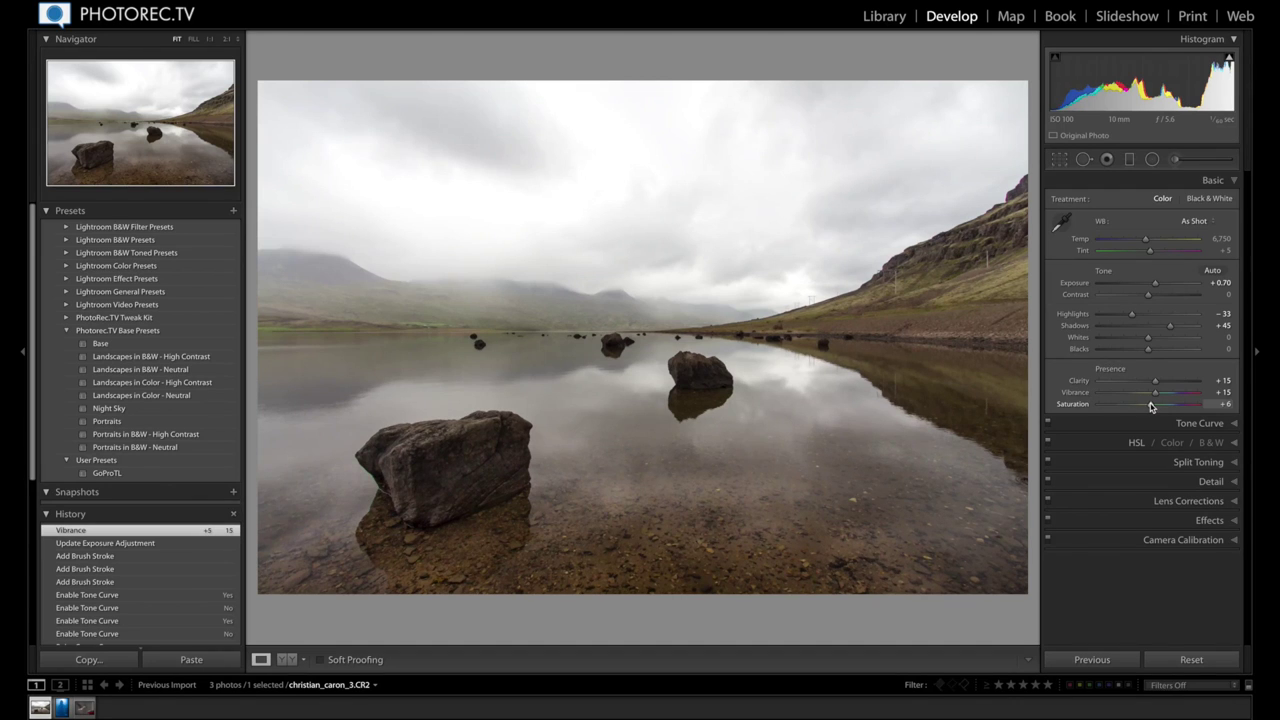
drag(1152, 407, 1154, 408)
drag(1153, 407, 1156, 407)
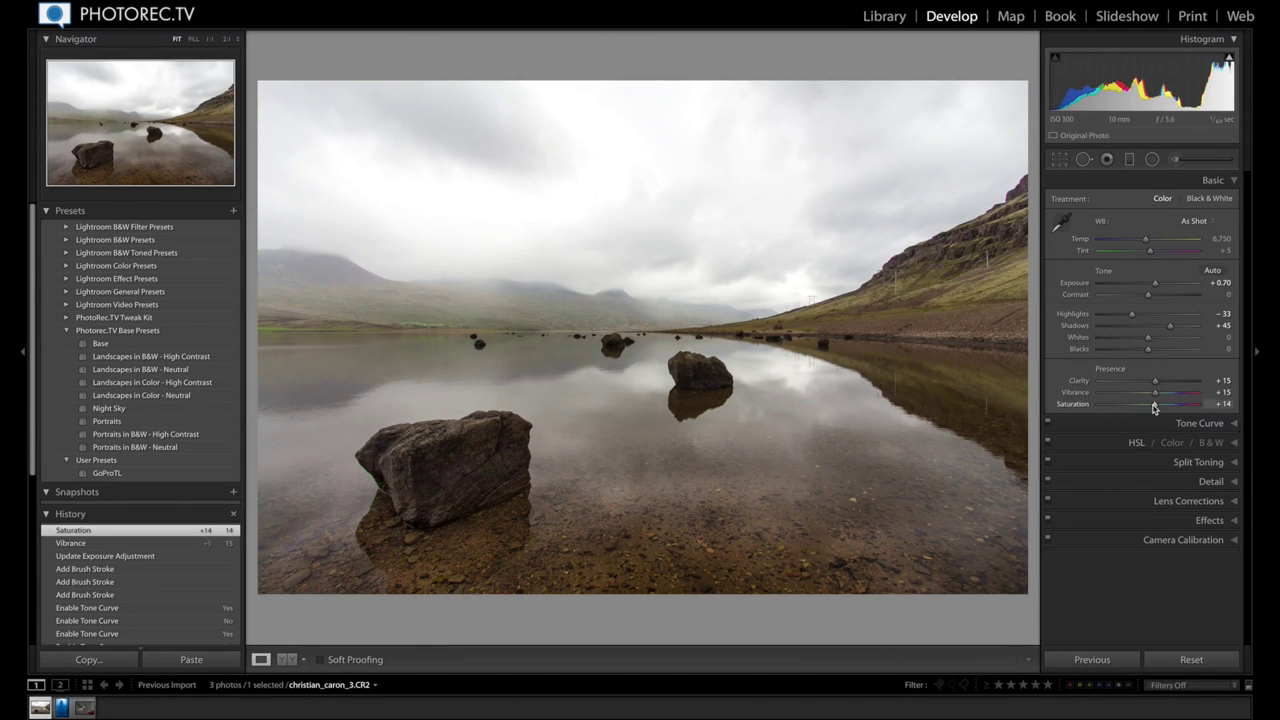
drag(1155, 408, 1150, 407)
Step: Boost HSL Green saturation to +30, toggling the HSL adjustments off and on to compare
click(1136, 444)
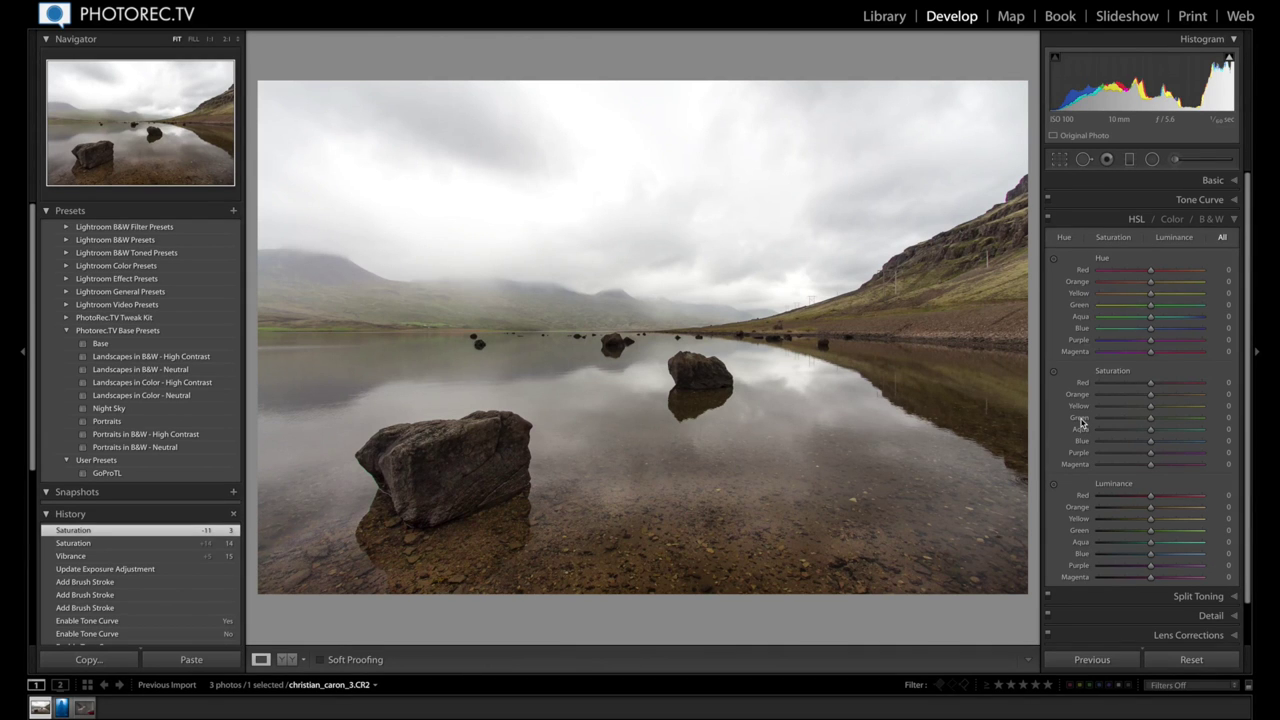
drag(1150, 421, 1160, 423)
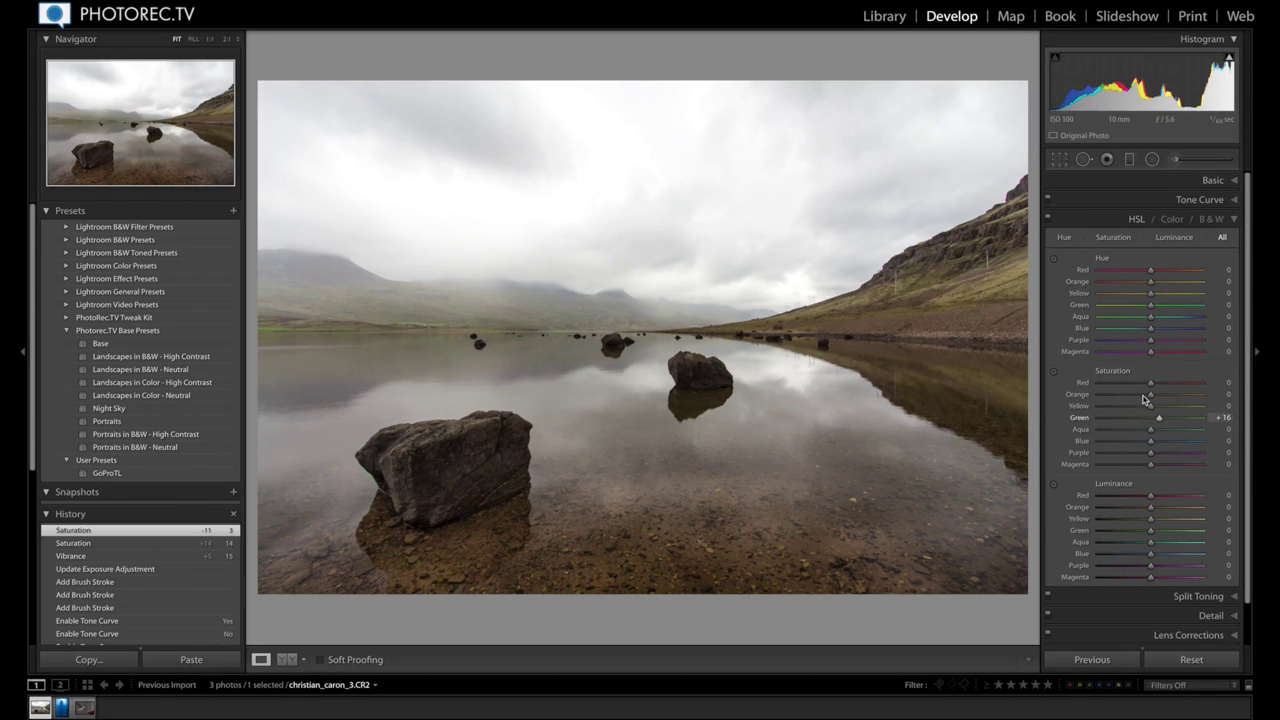
click(1048, 218)
click(1048, 218)
click(1048, 218)
click(1048, 218)
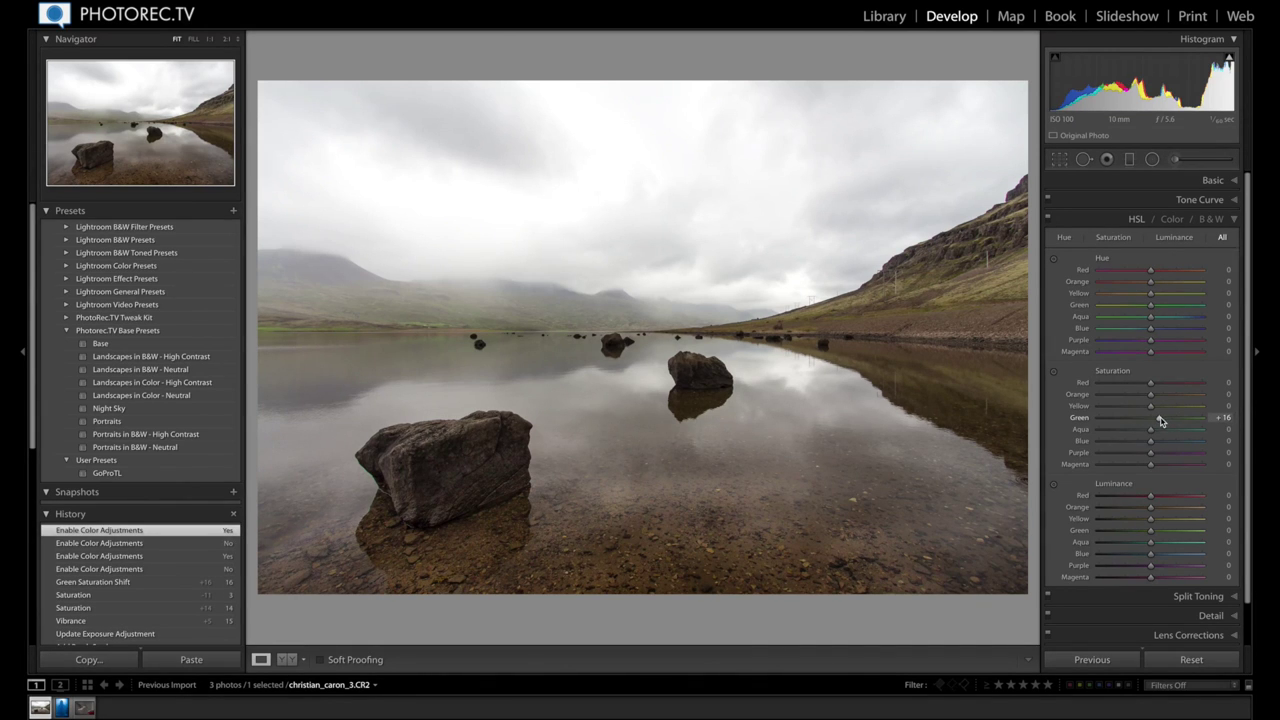
drag(1163, 421, 1167, 422)
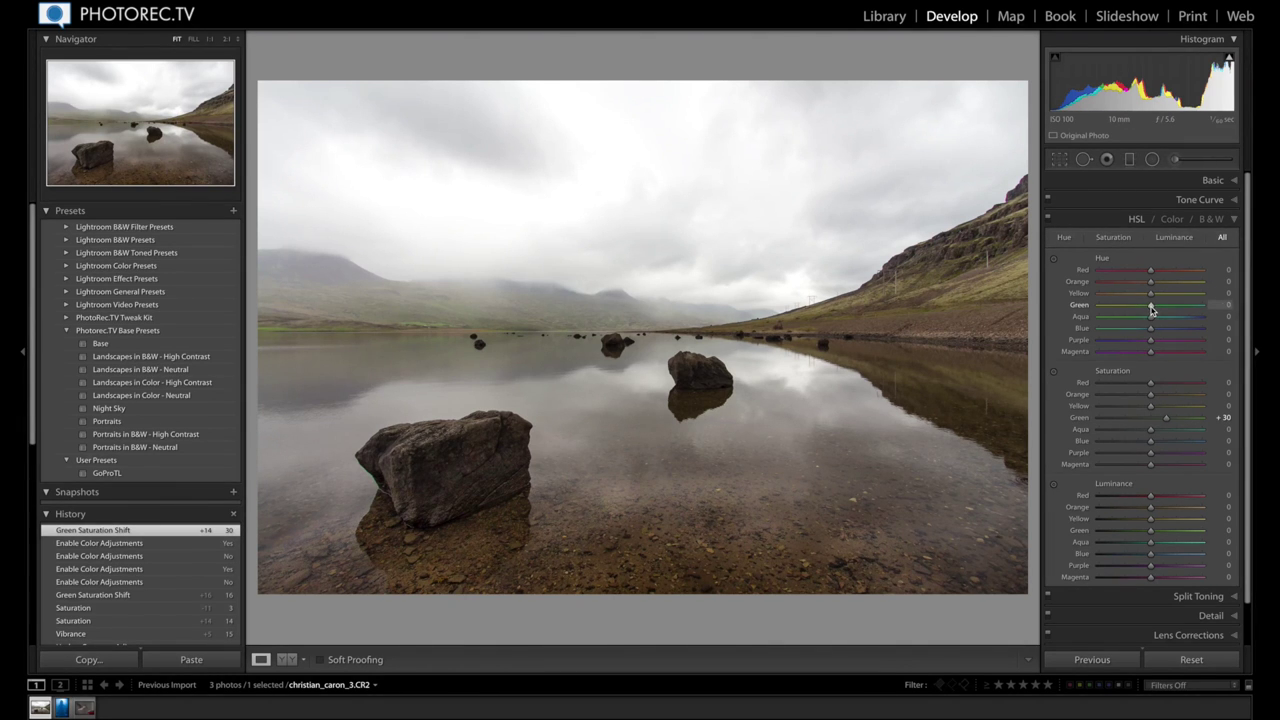
Step: Shift the HSL Green hue to +13, comparing with the HSL adjustments briefly disabled
mouse_move(1151, 310)
mouse_down()
mouse_move(1206, 311)
mouse_move(1157, 314)
mouse_up()
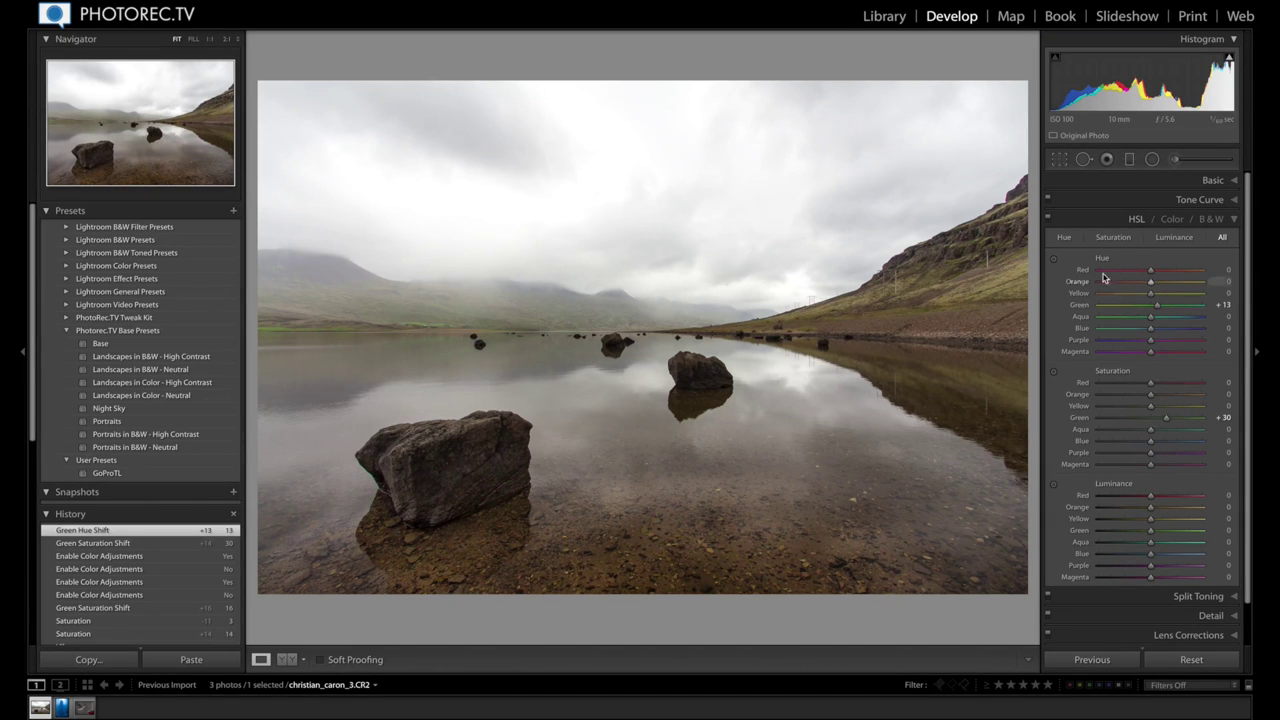
click(1049, 221)
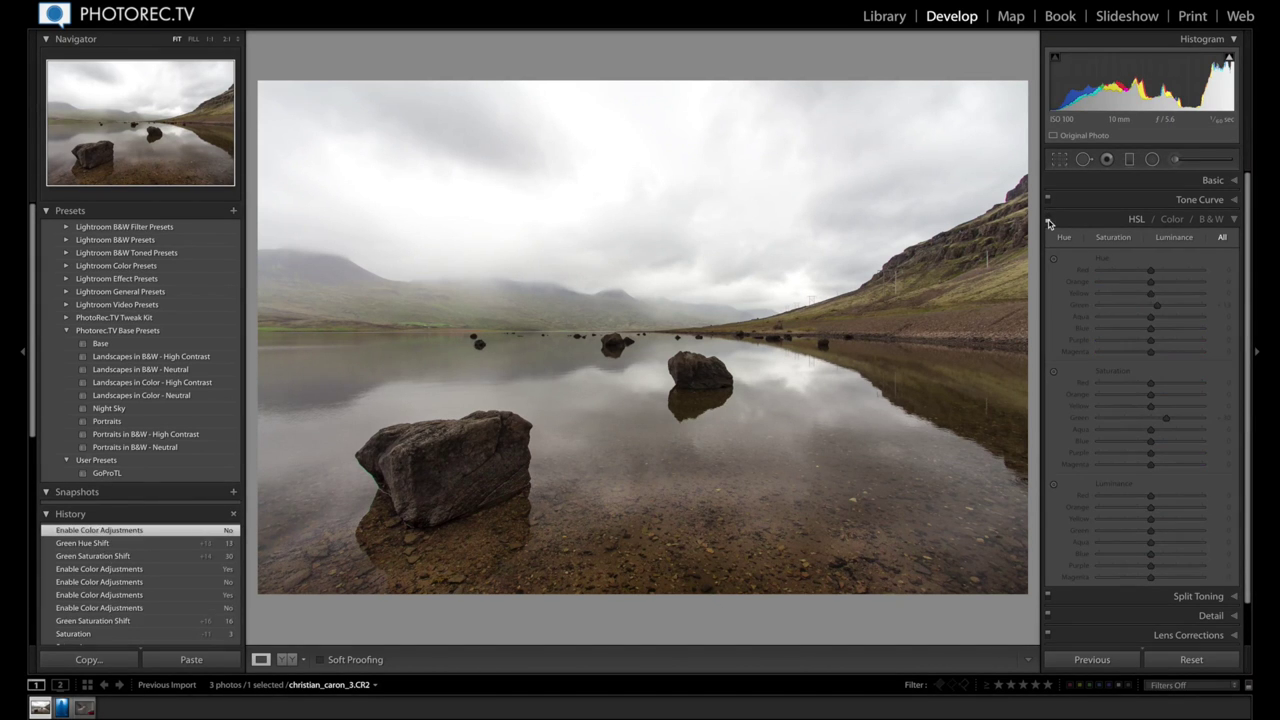
click(1049, 221)
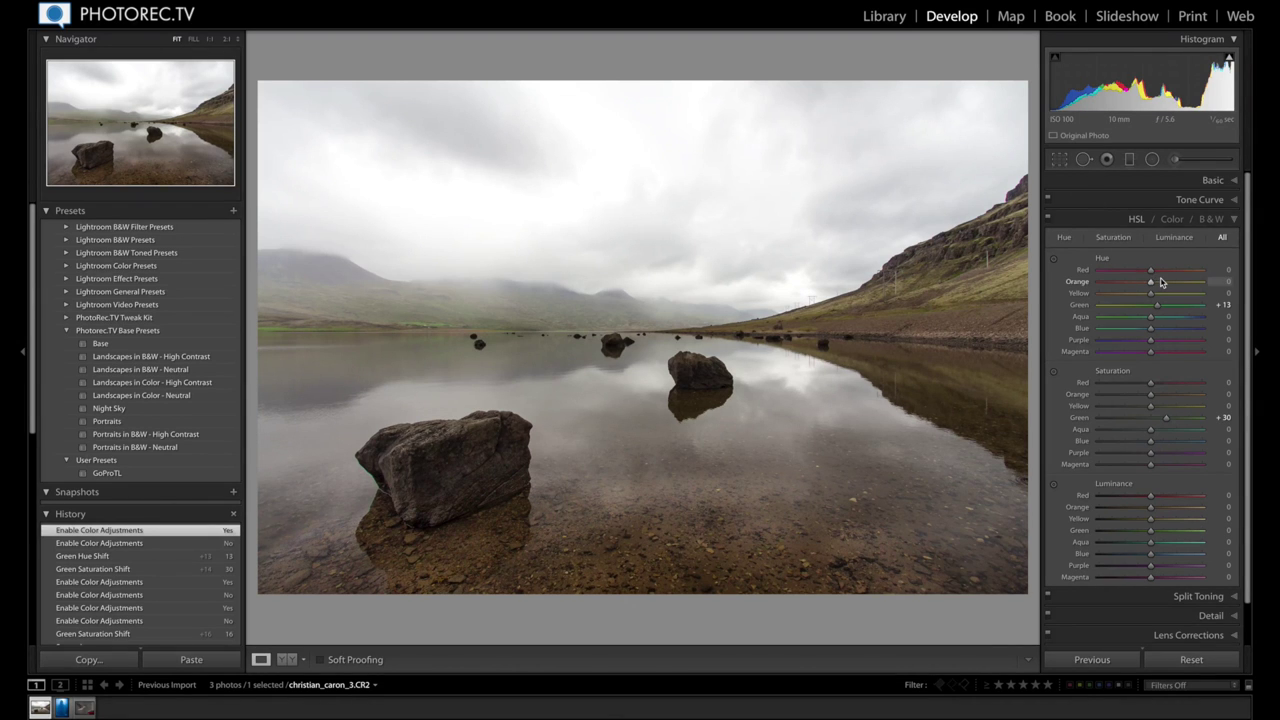
Step: Drag a graduated filter down across the sky and set its effect to Exposure −0.98
click(1130, 161)
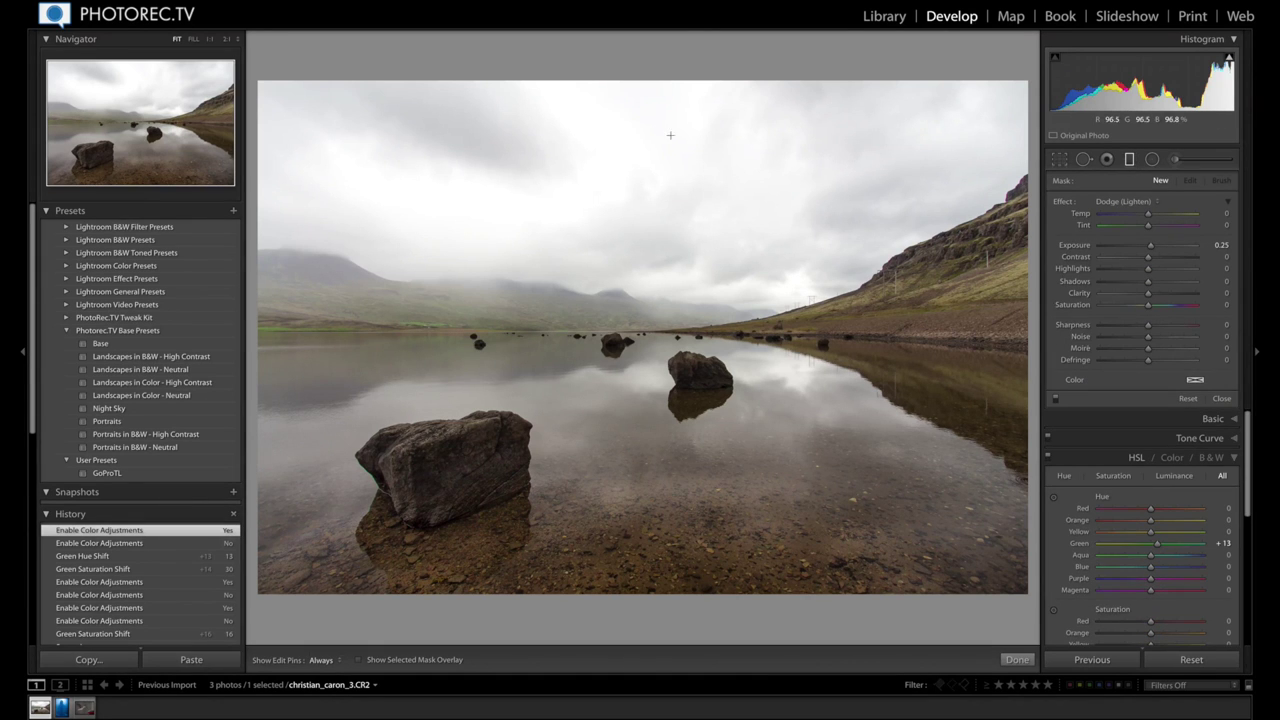
drag(598, 90, 613, 341)
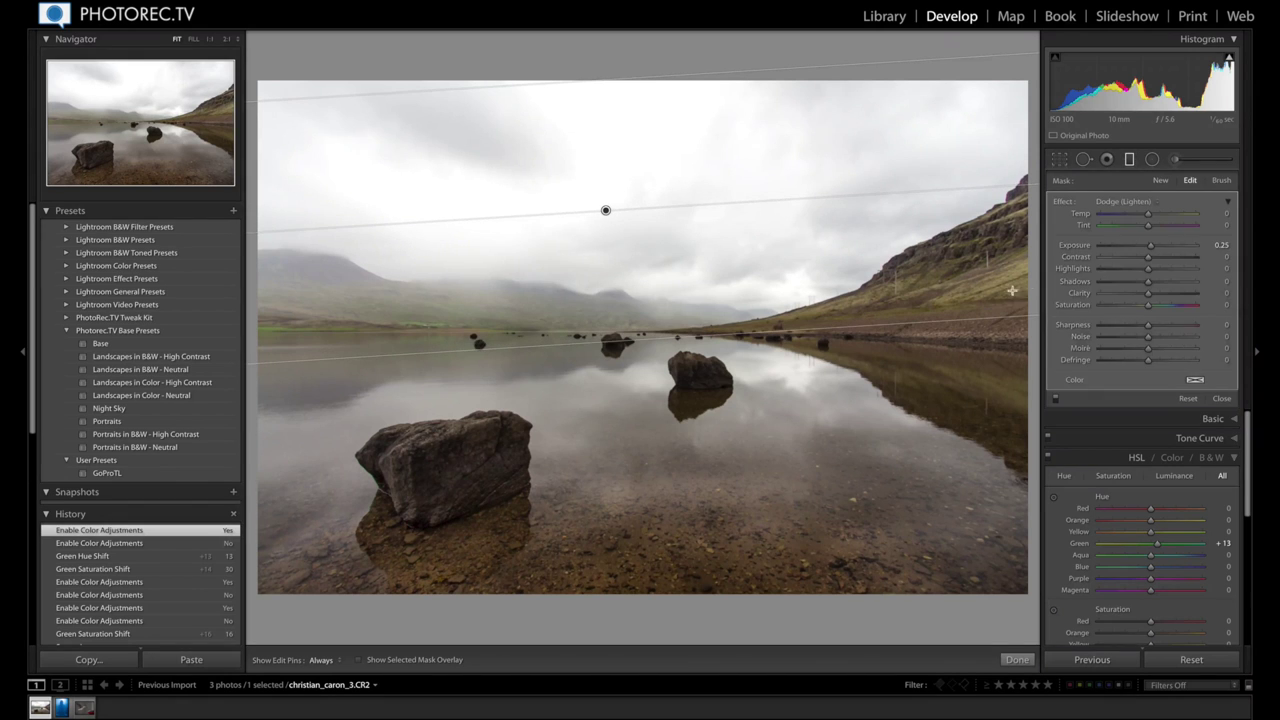
click(1126, 203)
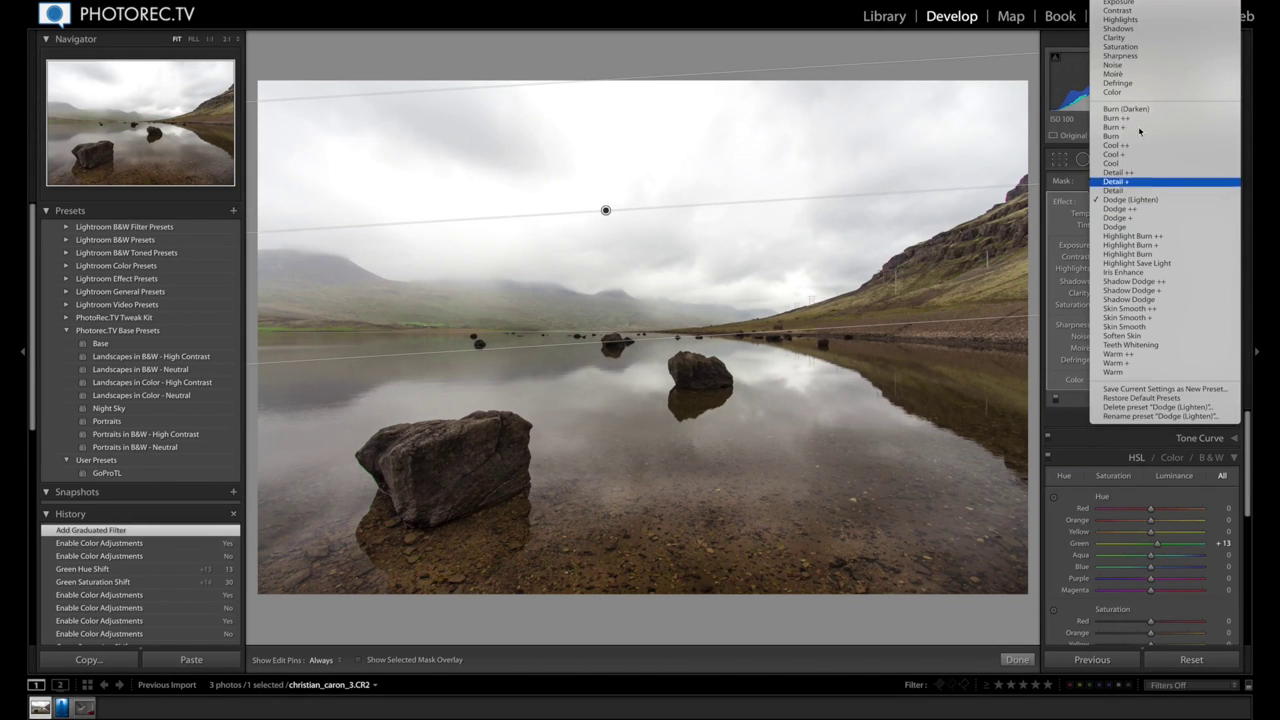
click(1135, 10)
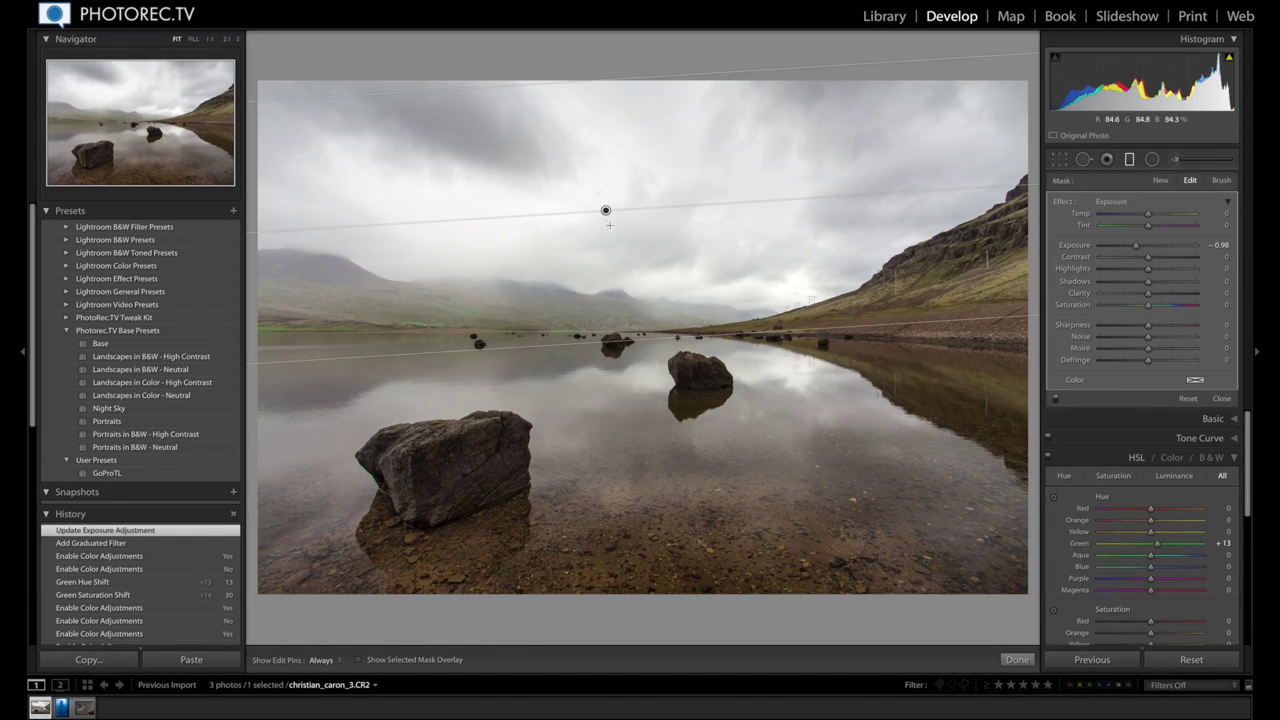
Step: Move the sky graduated filter lower toward the horizon and narrow its transition zone
mouse_move(605, 211)
mouse_down()
mouse_move(603, 252)
mouse_move(607, 226)
mouse_up()
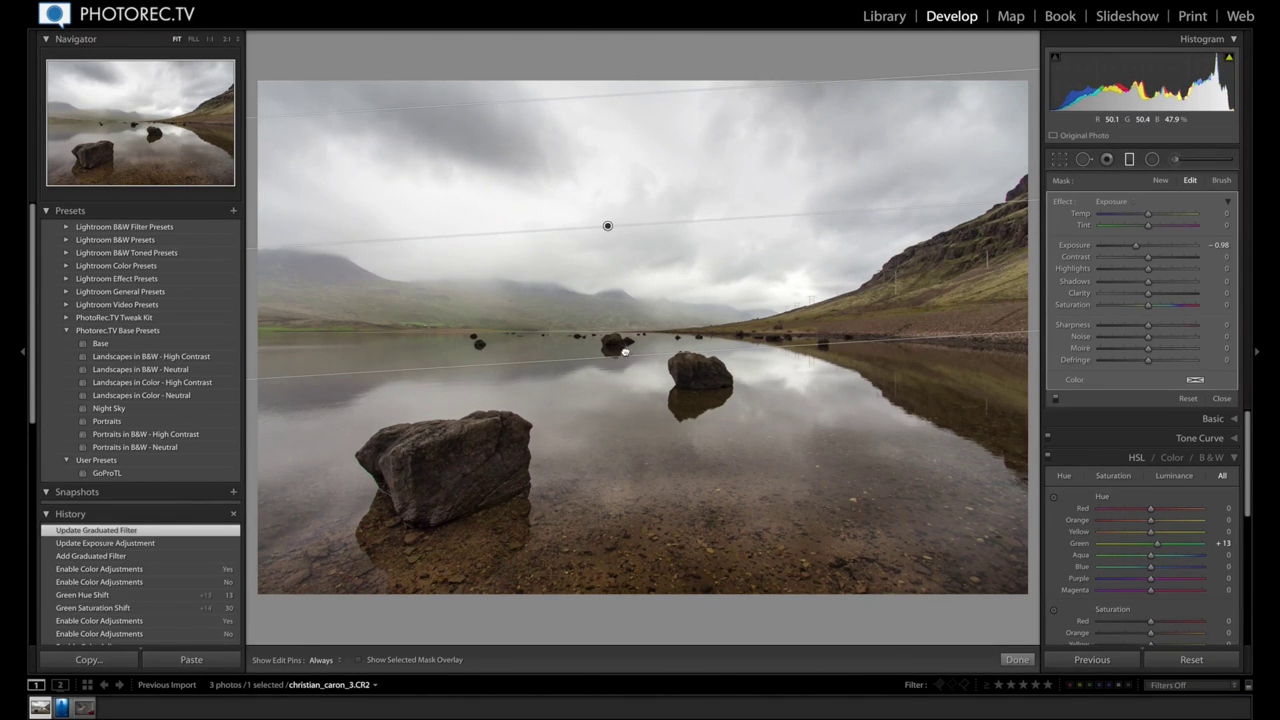
drag(625, 345, 629, 205)
drag(602, 151, 605, 252)
mouse_move(605, 252)
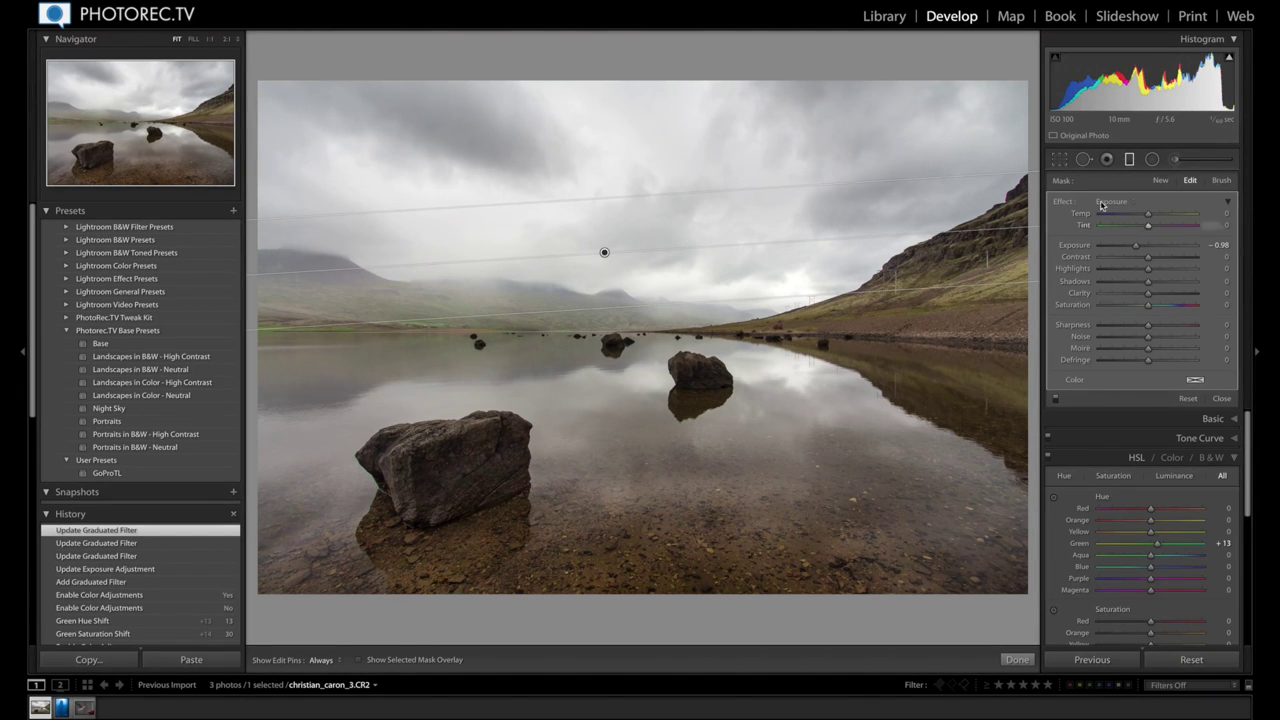
Step: Set the filter's mask brush to Erase with Flow 68 and a smaller size of 12
click(1222, 181)
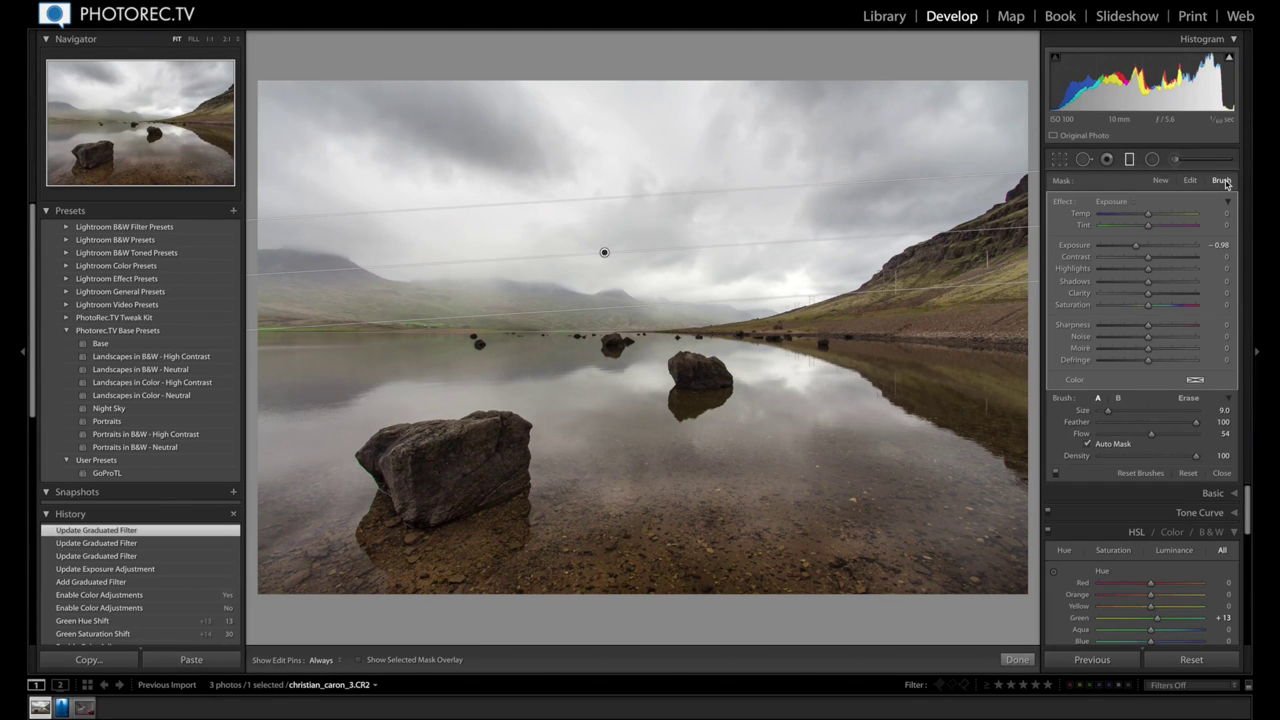
click(1190, 400)
drag(1172, 440, 1148, 427)
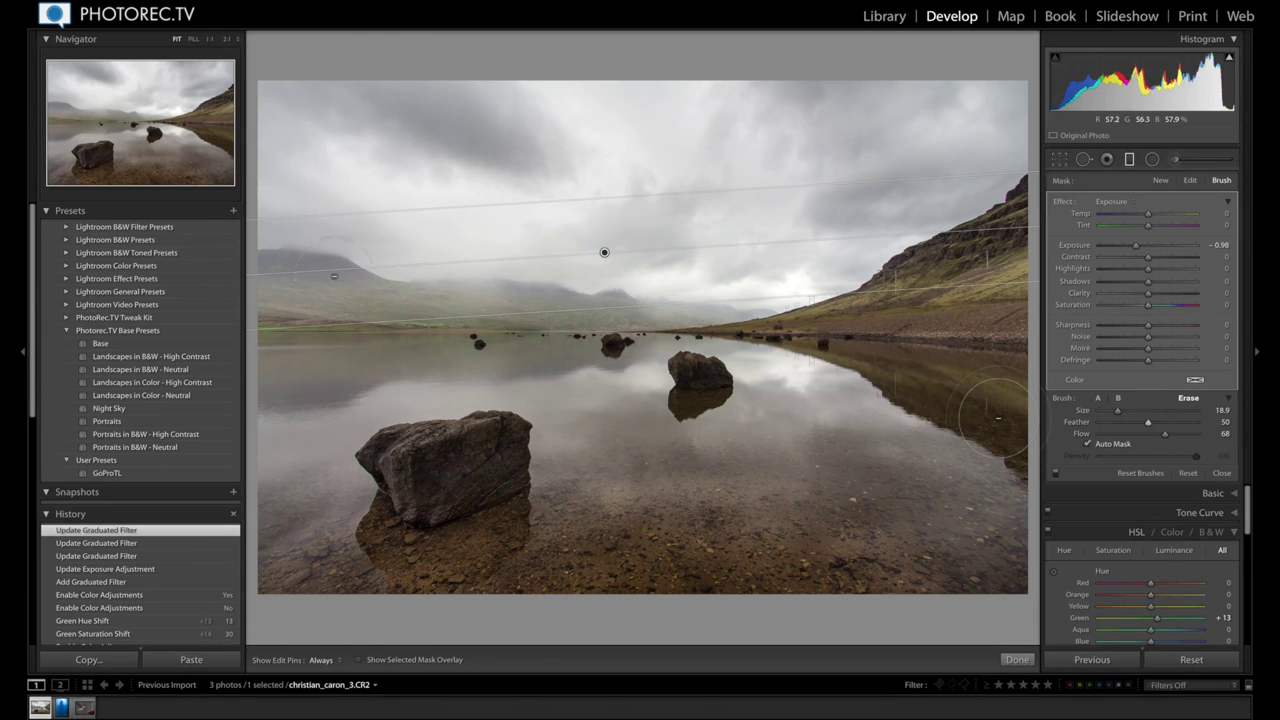
key(bracketleft)
key(bracketleft)
key(bracketleft)
Step: Paint erase strokes to remove the darkening from parts of the scene, then finish the filter
key(h)
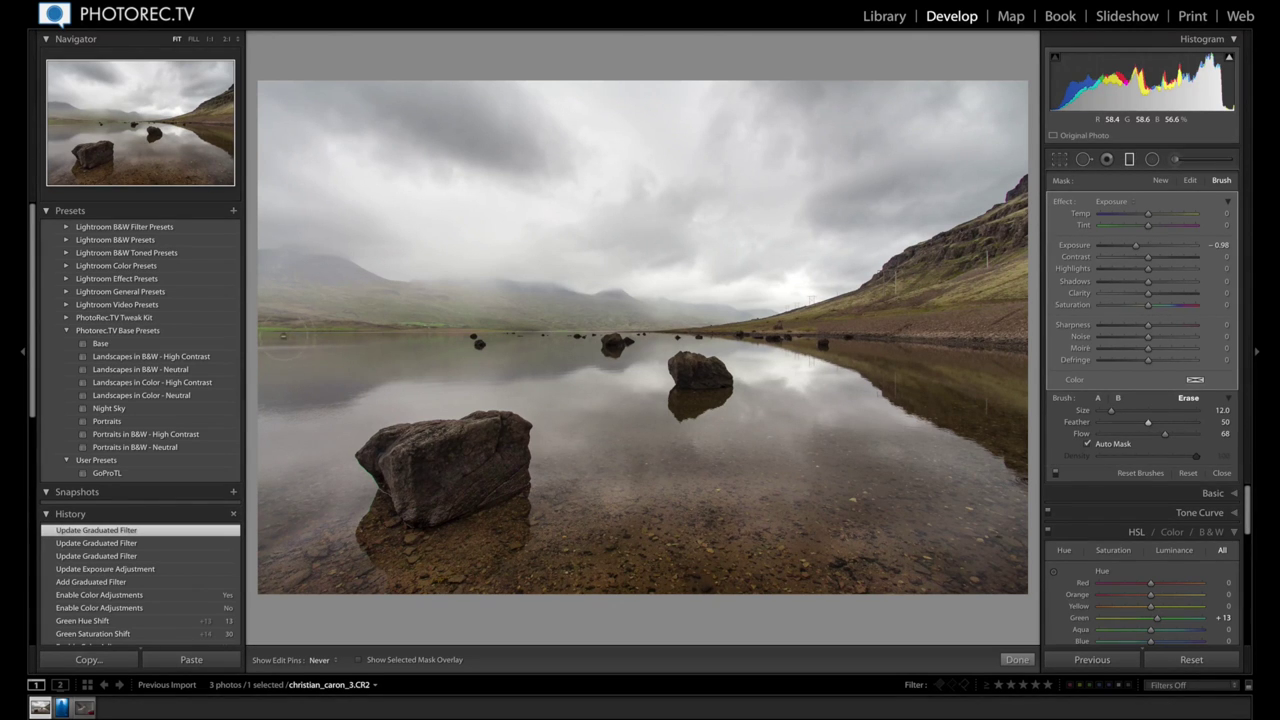
key(h)
click(604, 252)
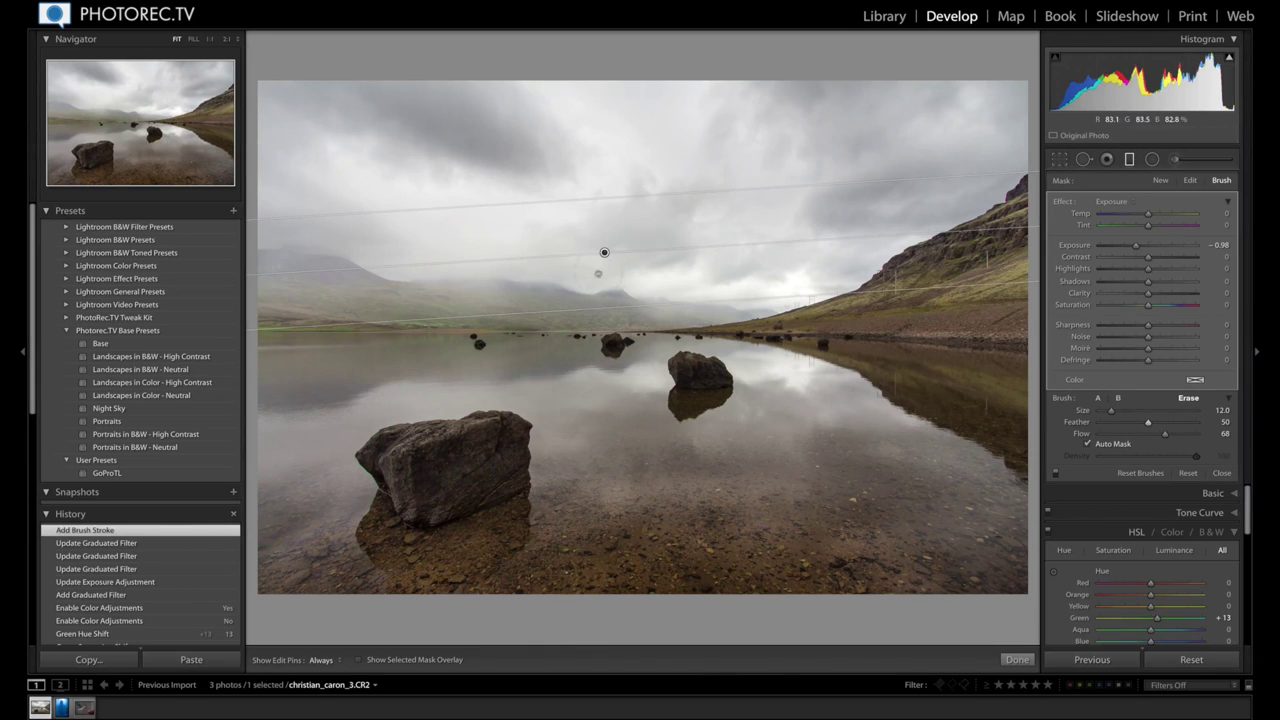
mouse_move(604, 252)
key(h)
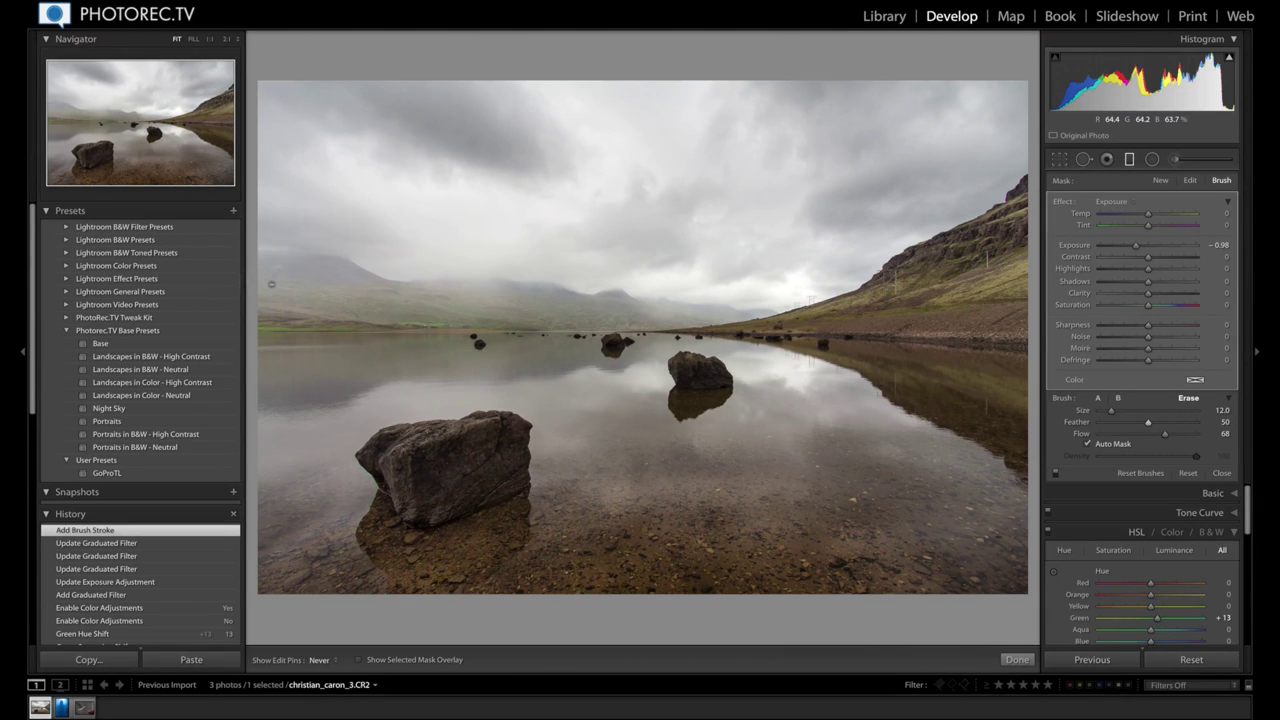
key(h)
drag(505, 432, 492, 427)
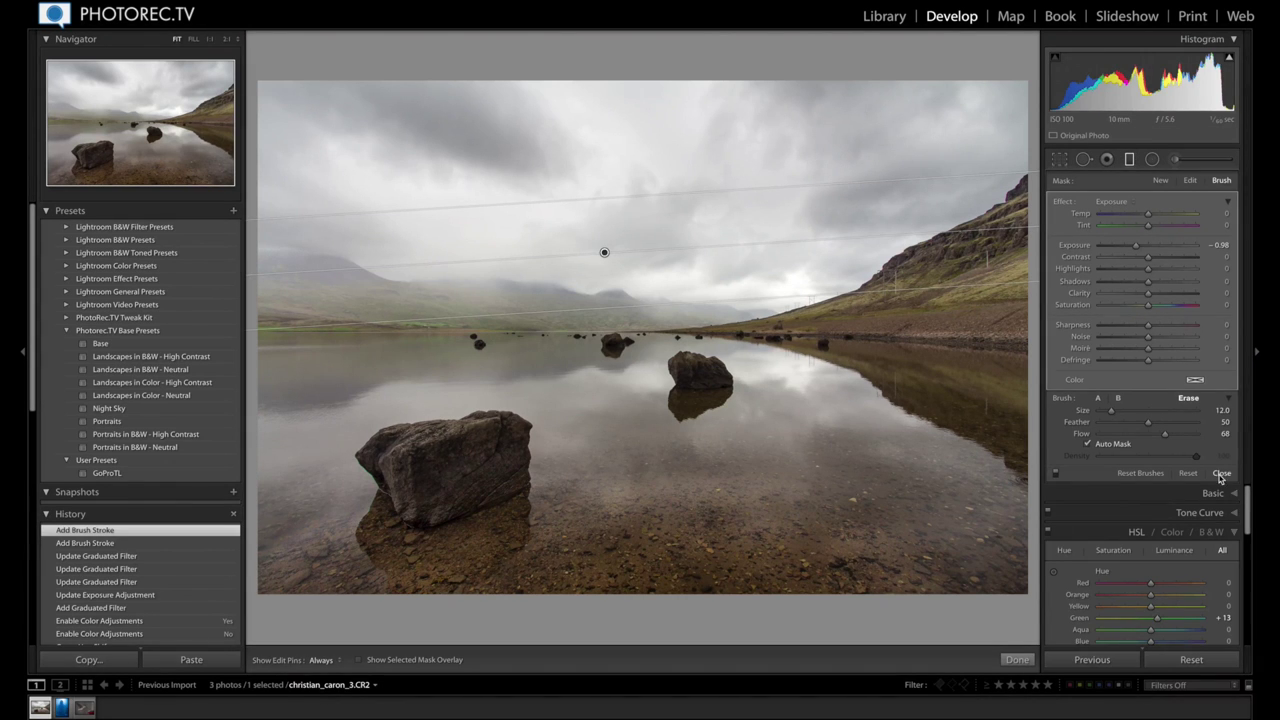
click(1221, 473)
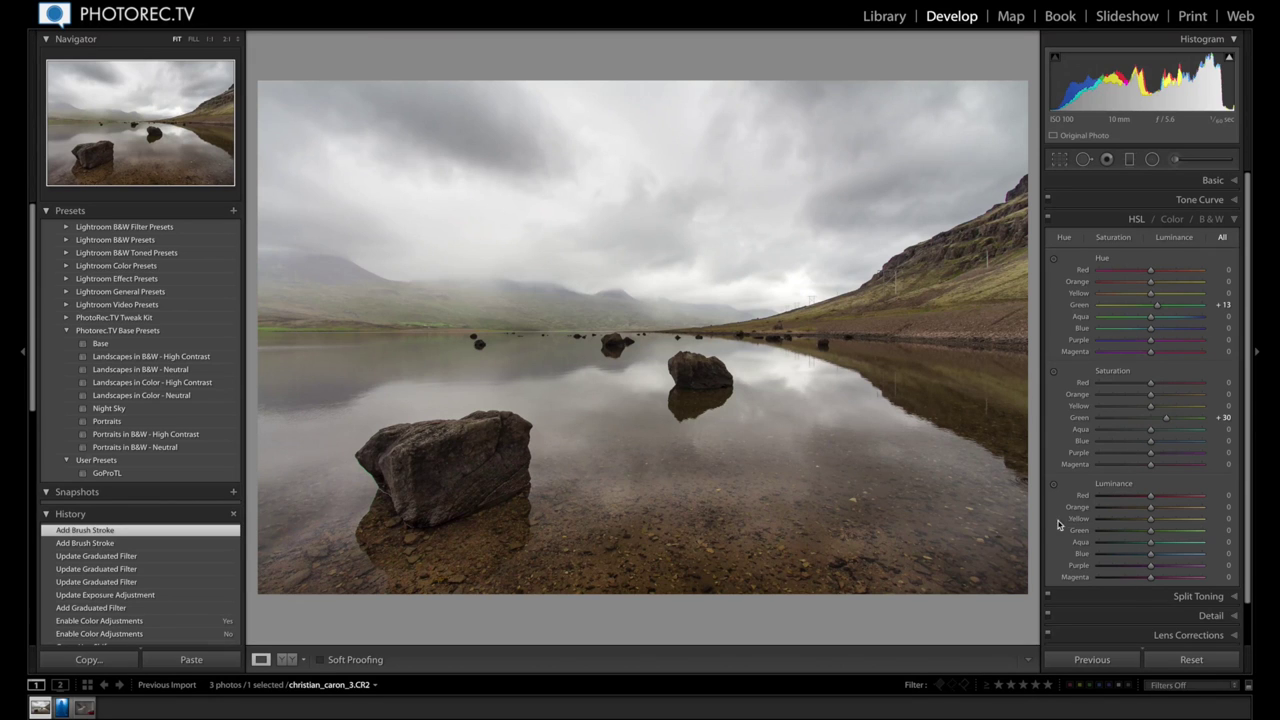
Step: Compare the edited lake photo against the original with the Before/After toggle
key(backslash)
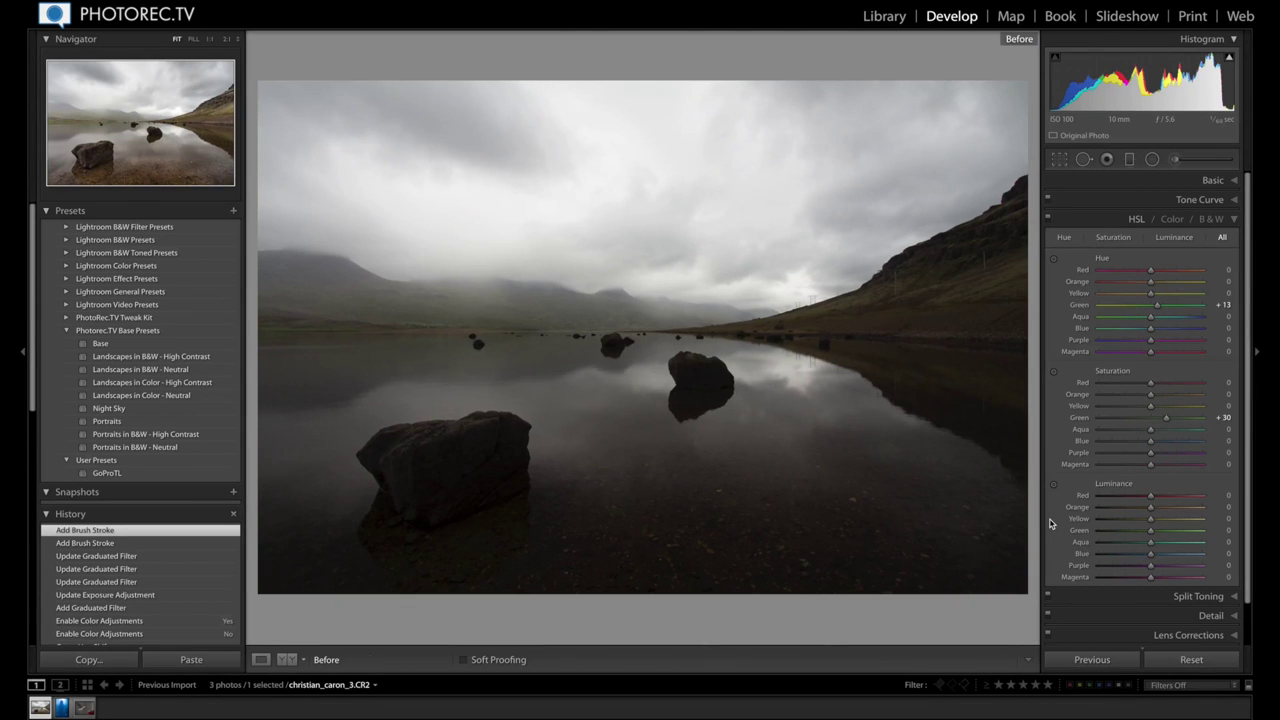
key(backslash)
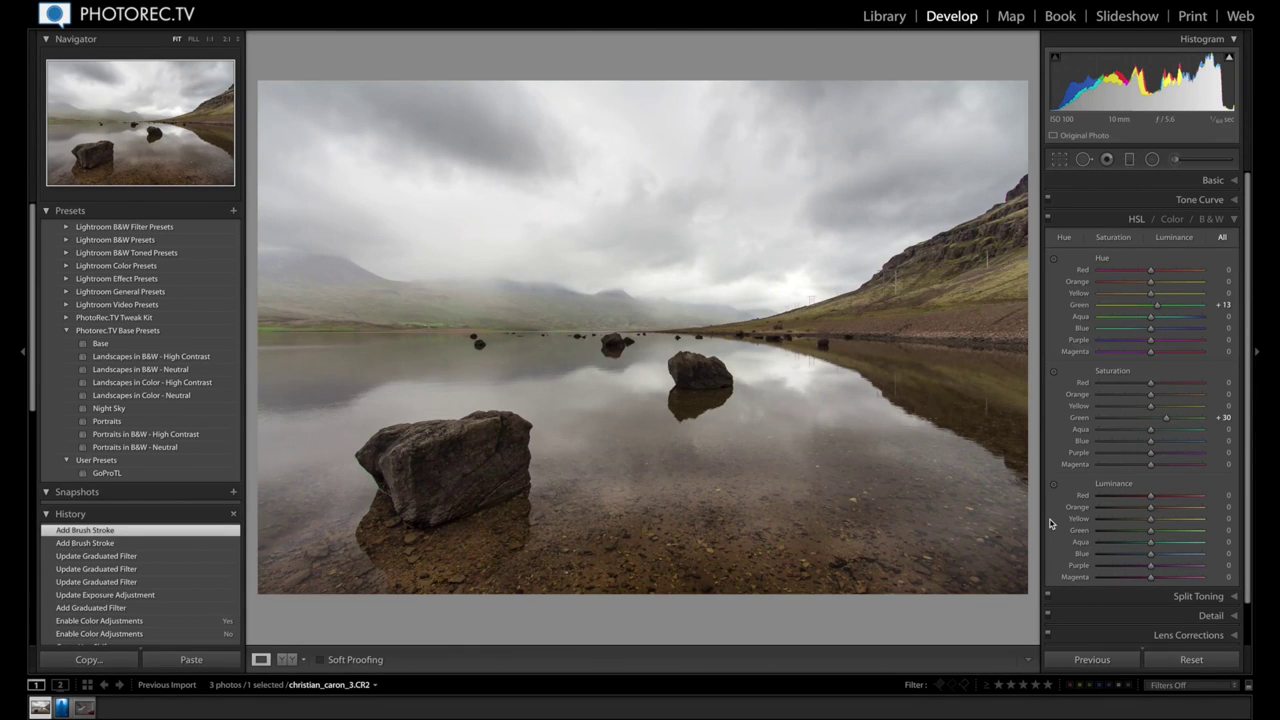
key(backslash)
key(backslash)
Step: Zoom to 2:1 on the hillside power poles
click(994, 272)
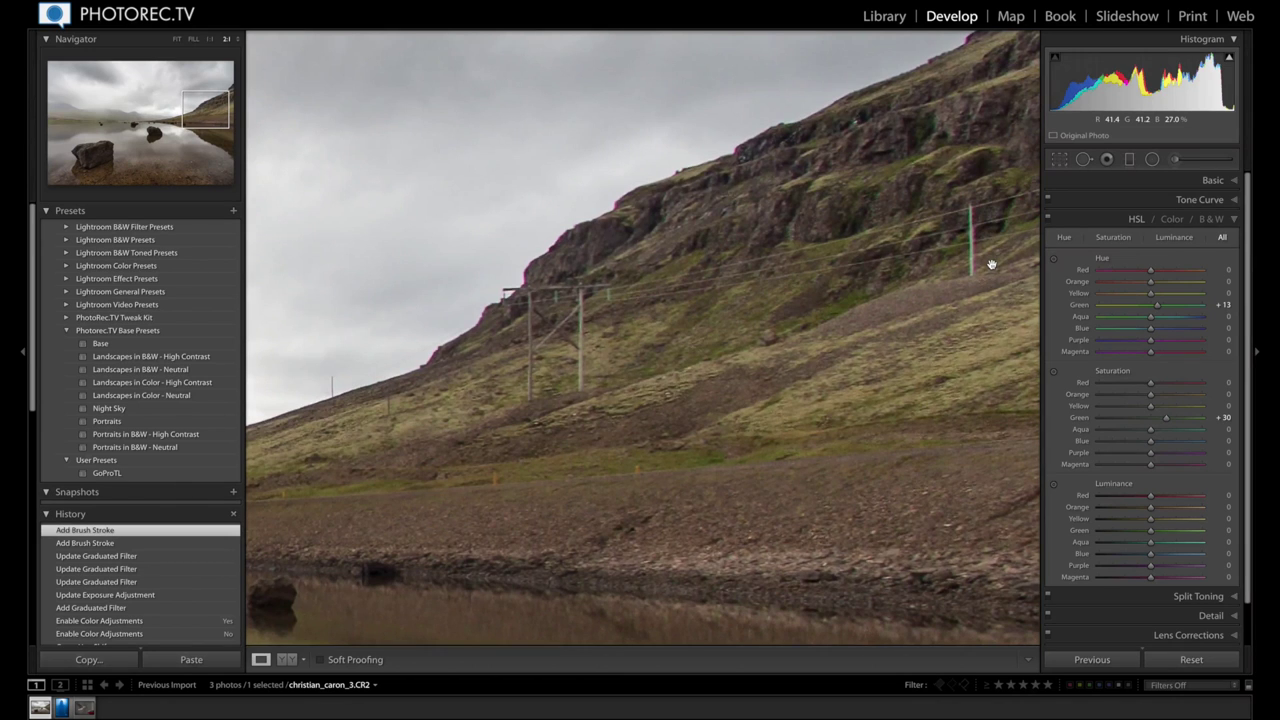
click(645, 405)
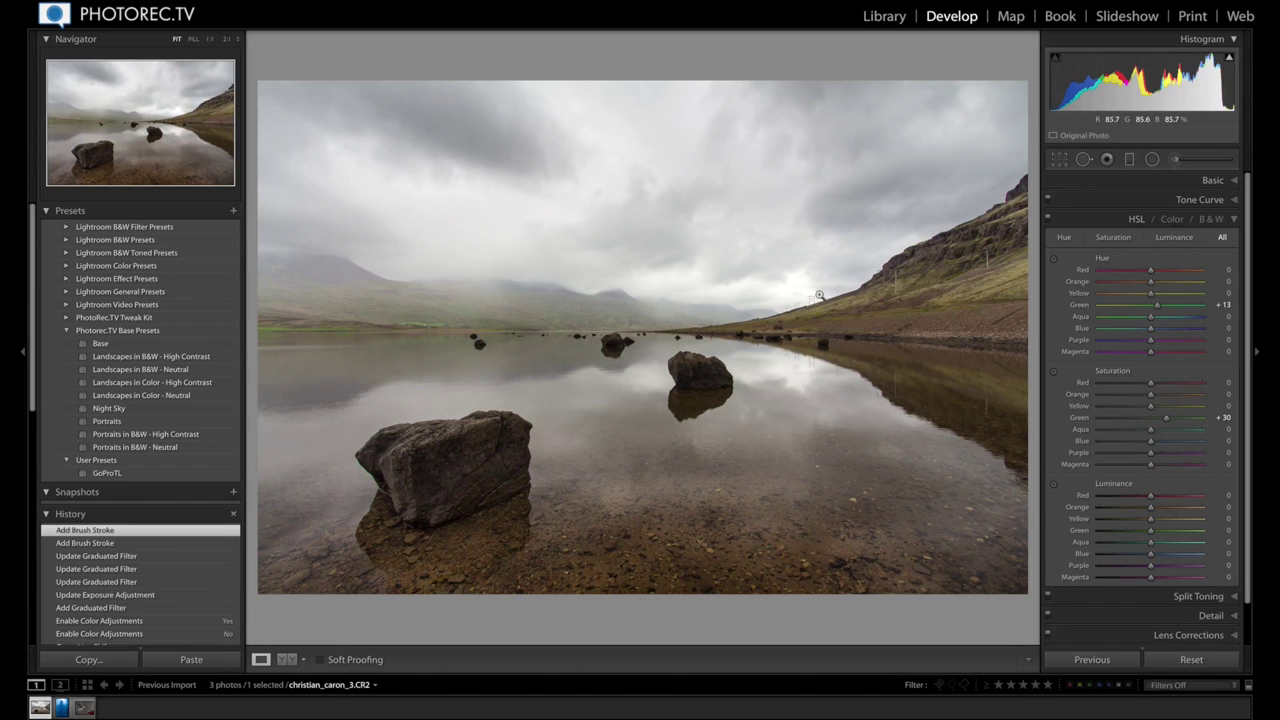
click(993, 268)
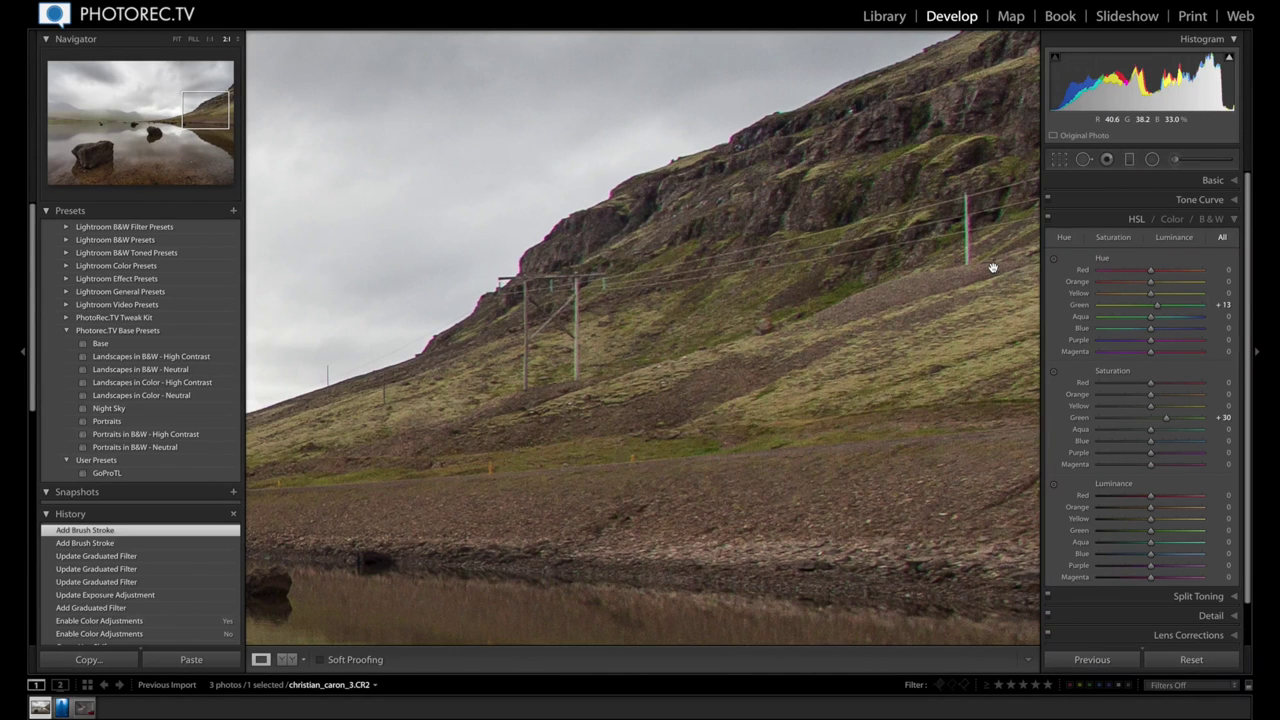
Step: Clone out the tall right-hand power pole on the hillside with a smaller Spot Removal brush
click(1085, 160)
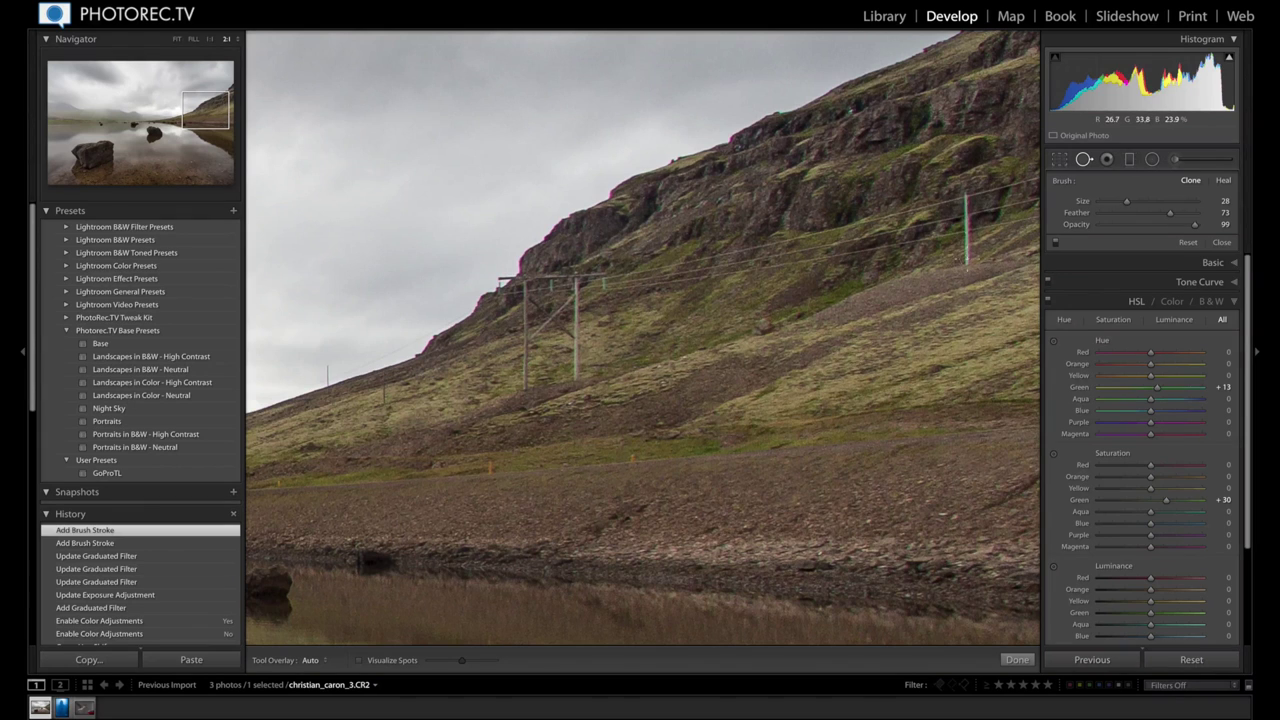
scroll(958, 270, down, 2)
drag(965, 183, 966, 265)
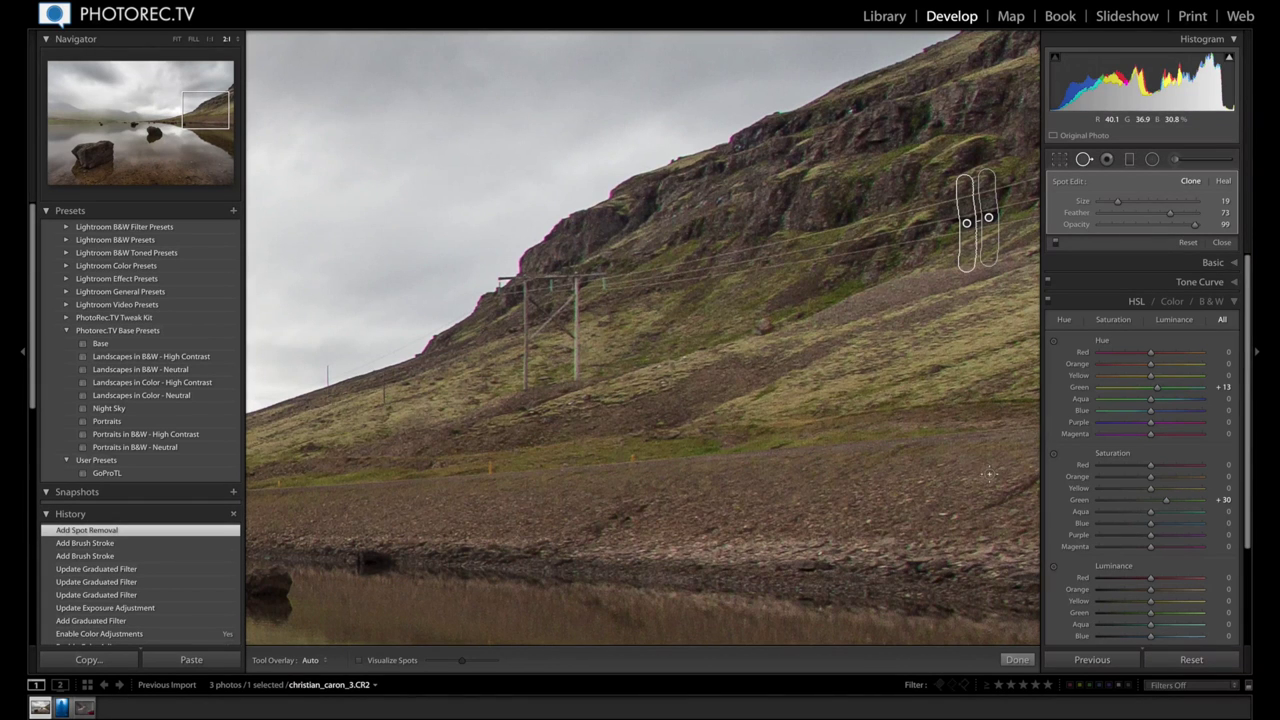
click(1017, 659)
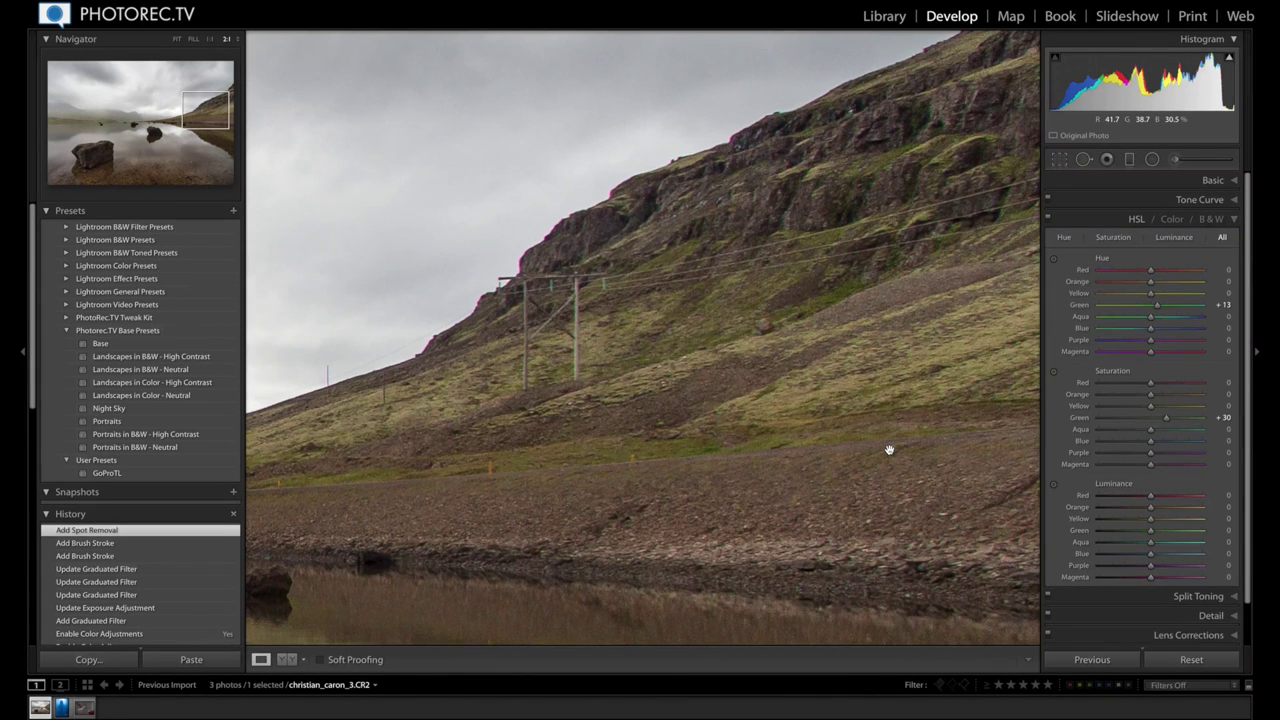
Step: At 2:1, paint out the second power pole at size 31 and move its source to clean slope
click(878, 323)
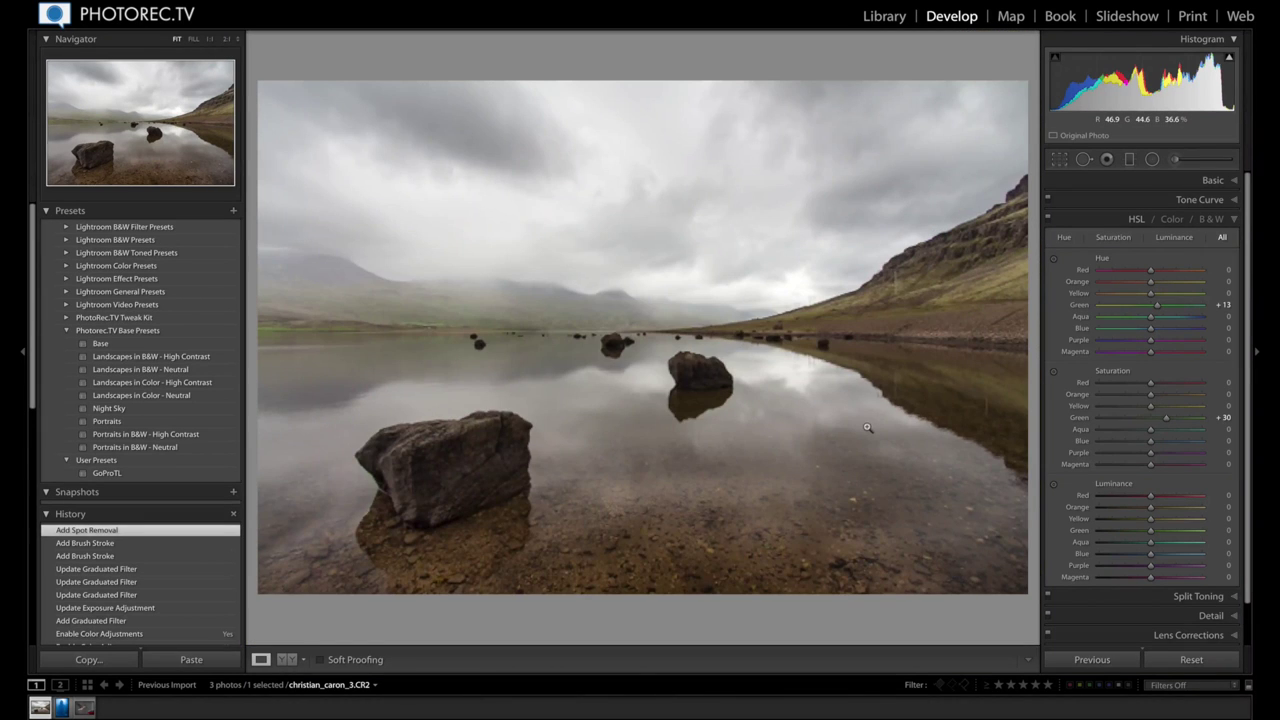
click(985, 251)
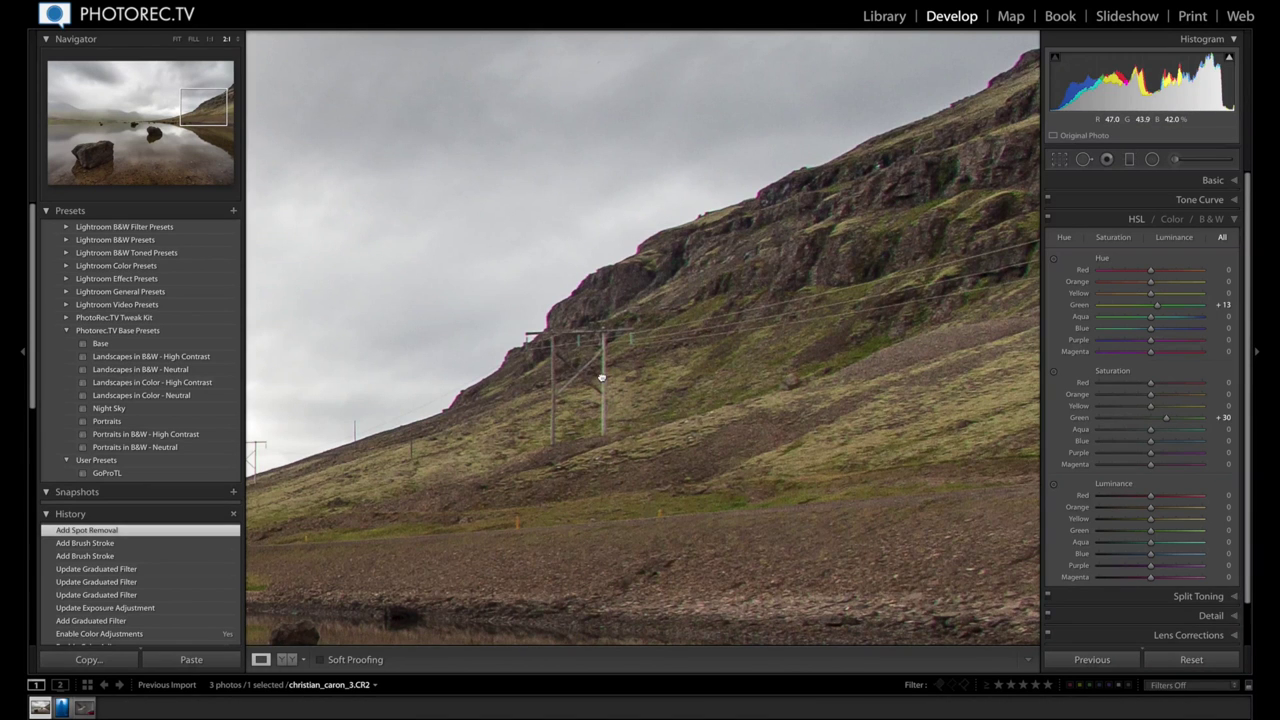
mouse_move(601, 378)
mouse_down()
mouse_move(608, 366)
mouse_move(607, 379)
mouse_up()
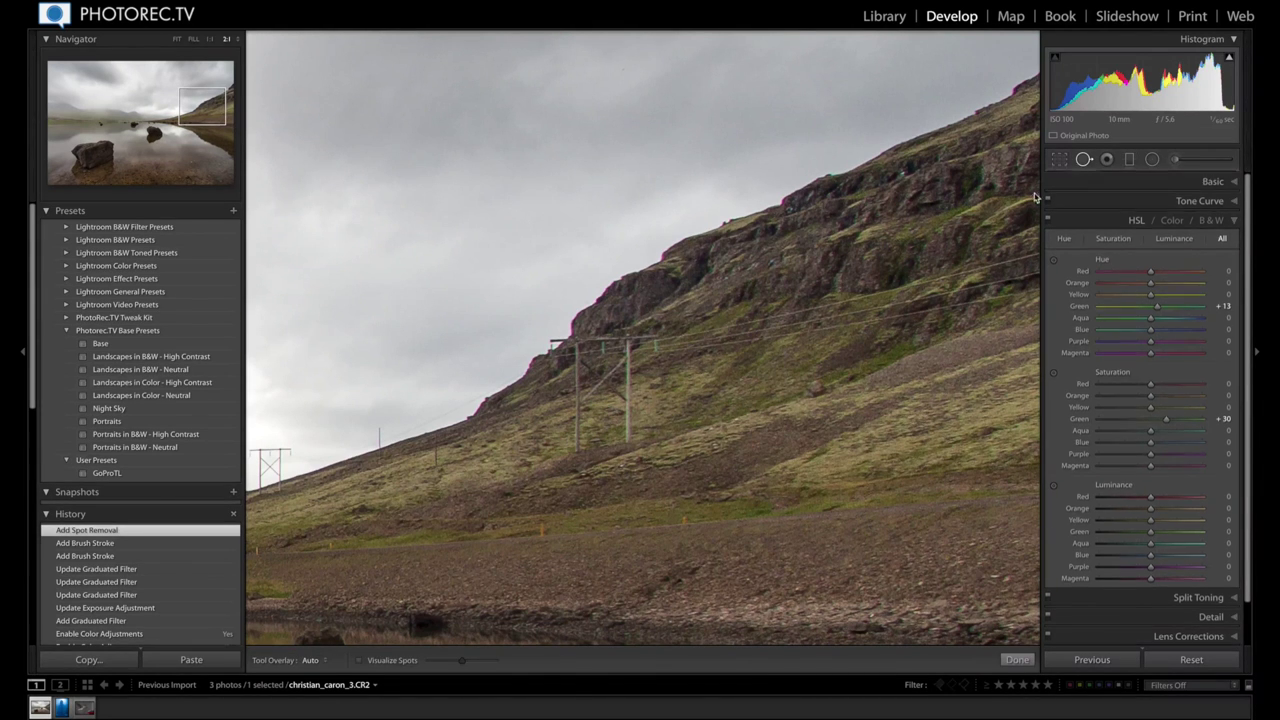
click(1083, 159)
scroll(620, 445, up, 4)
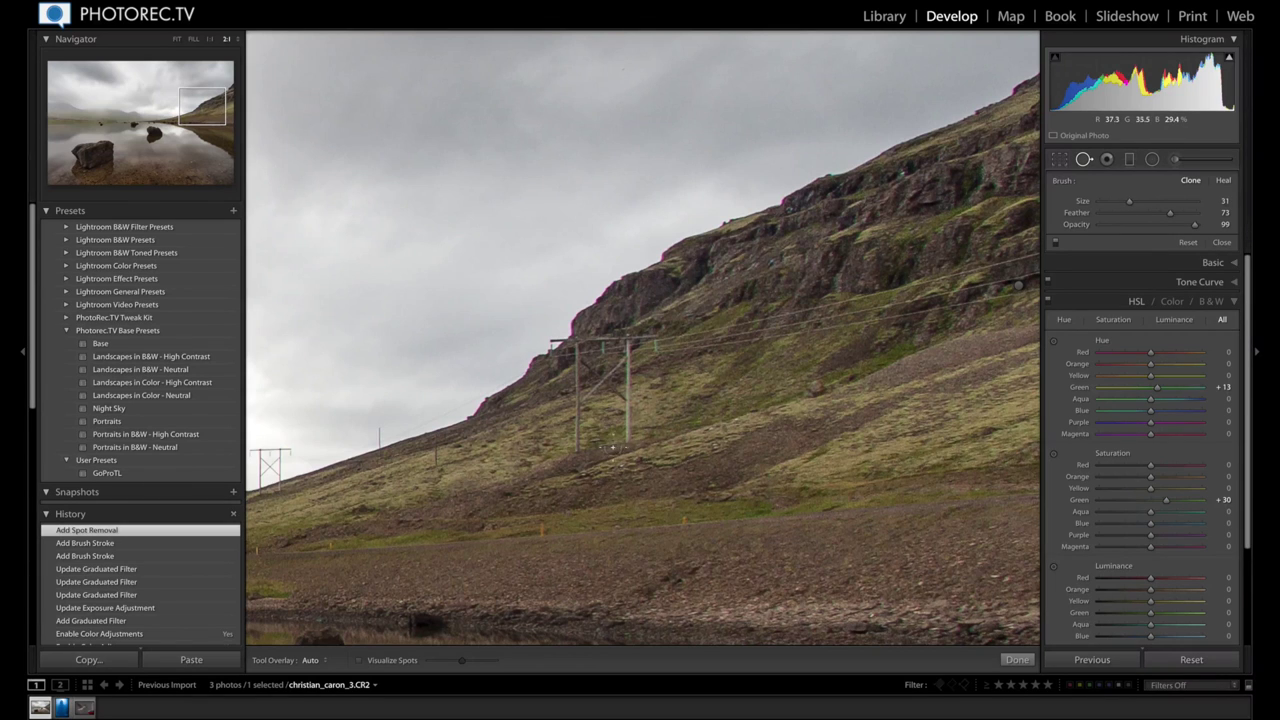
scroll(610, 447, down, 4)
mouse_move(627, 448)
mouse_down()
mouse_move(622, 352)
mouse_move(652, 346)
mouse_move(572, 342)
mouse_move(554, 350)
mouse_move(574, 366)
mouse_move(575, 454)
mouse_up()
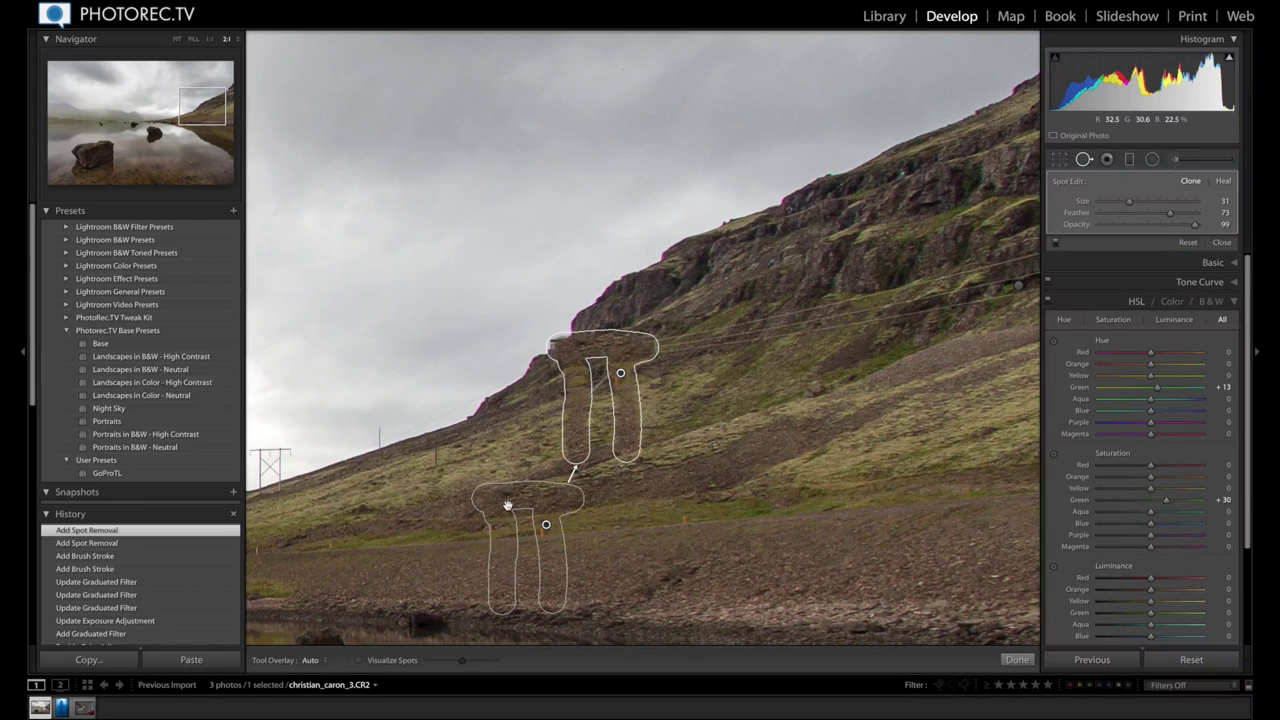
mouse_move(510, 500)
mouse_down()
mouse_move(537, 503)
mouse_move(611, 466)
mouse_move(645, 425)
mouse_move(698, 399)
mouse_move(713, 355)
mouse_up()
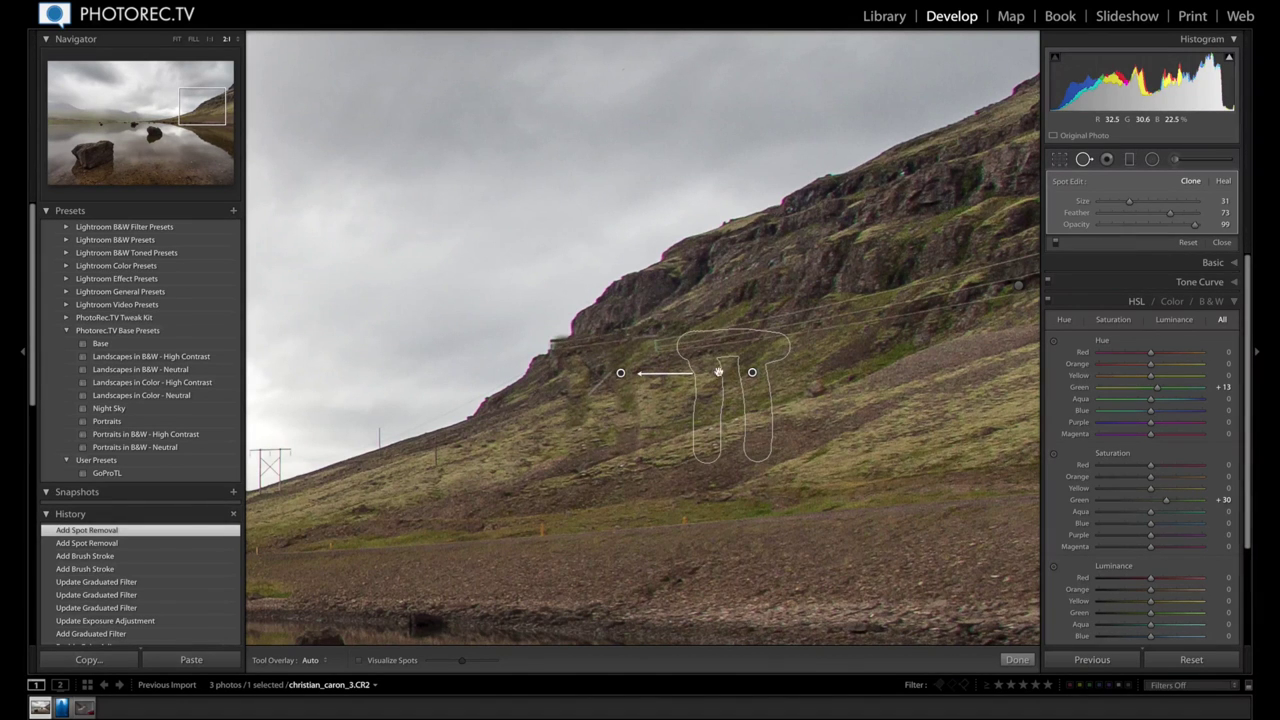
click(1016, 659)
Step: Clone out a stray line on the mountainside ridge with a Spot Removal spot
click(723, 514)
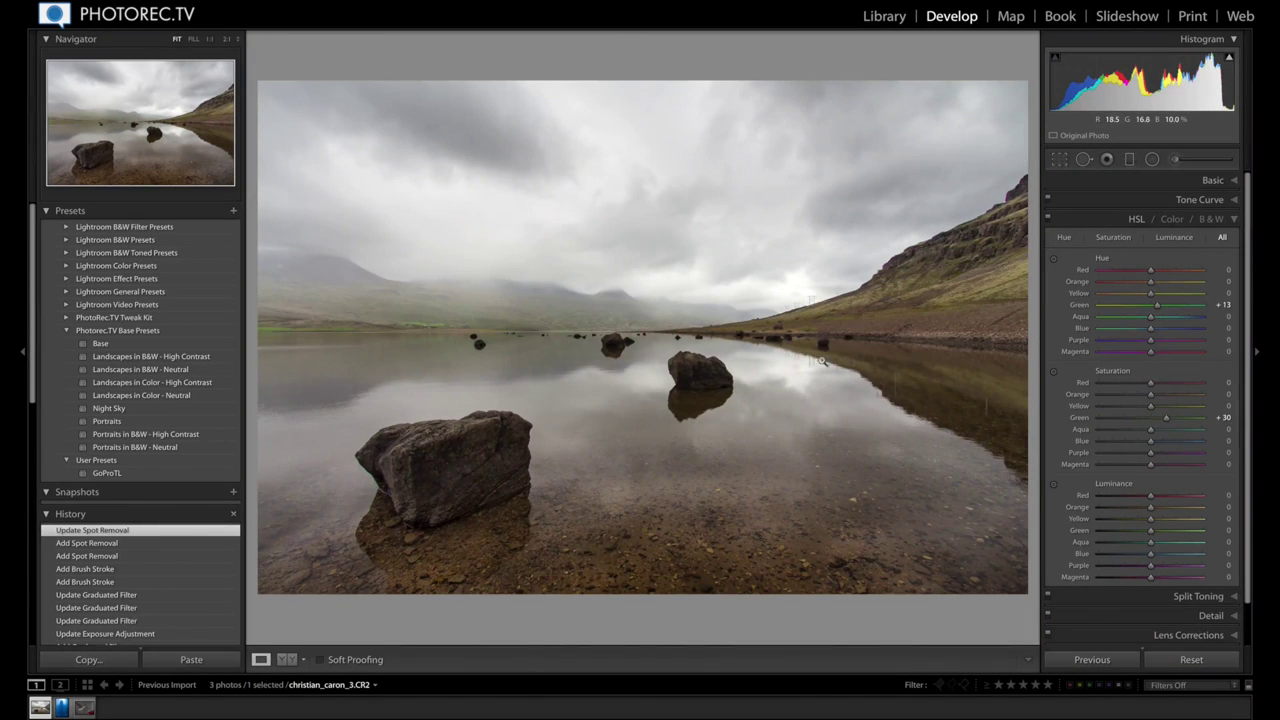
click(882, 288)
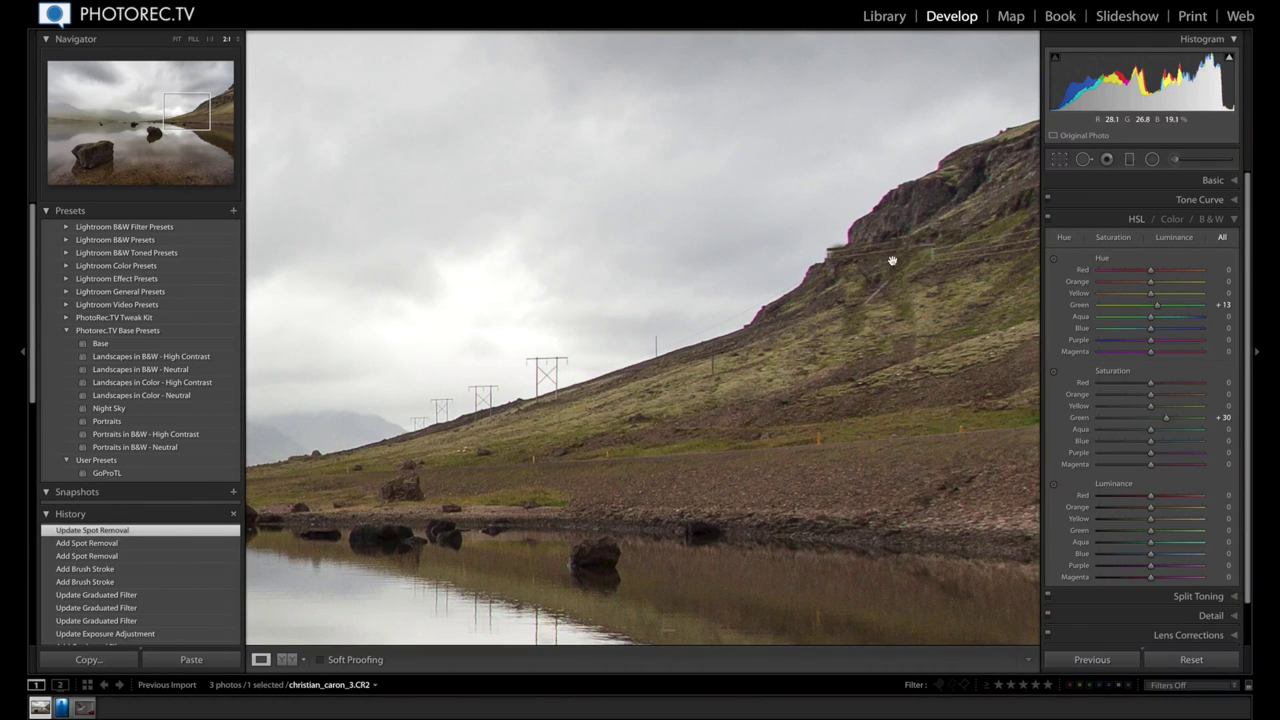
click(1084, 159)
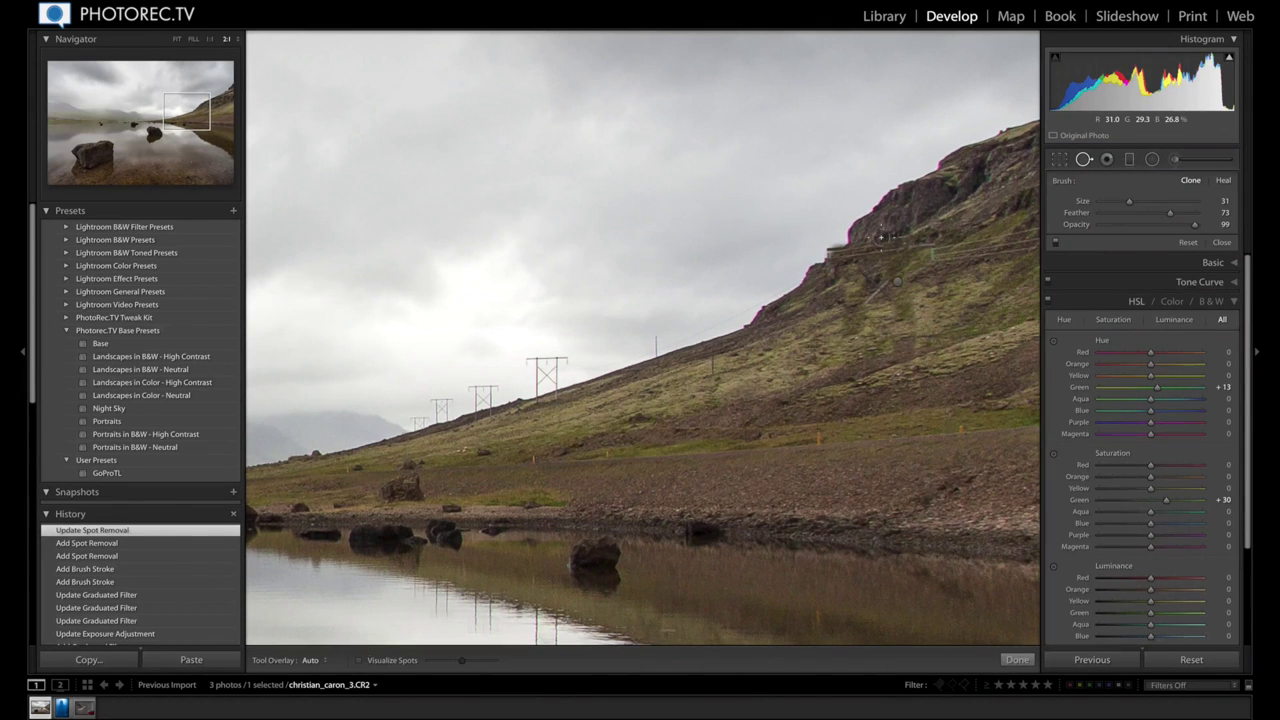
drag(833, 247, 828, 252)
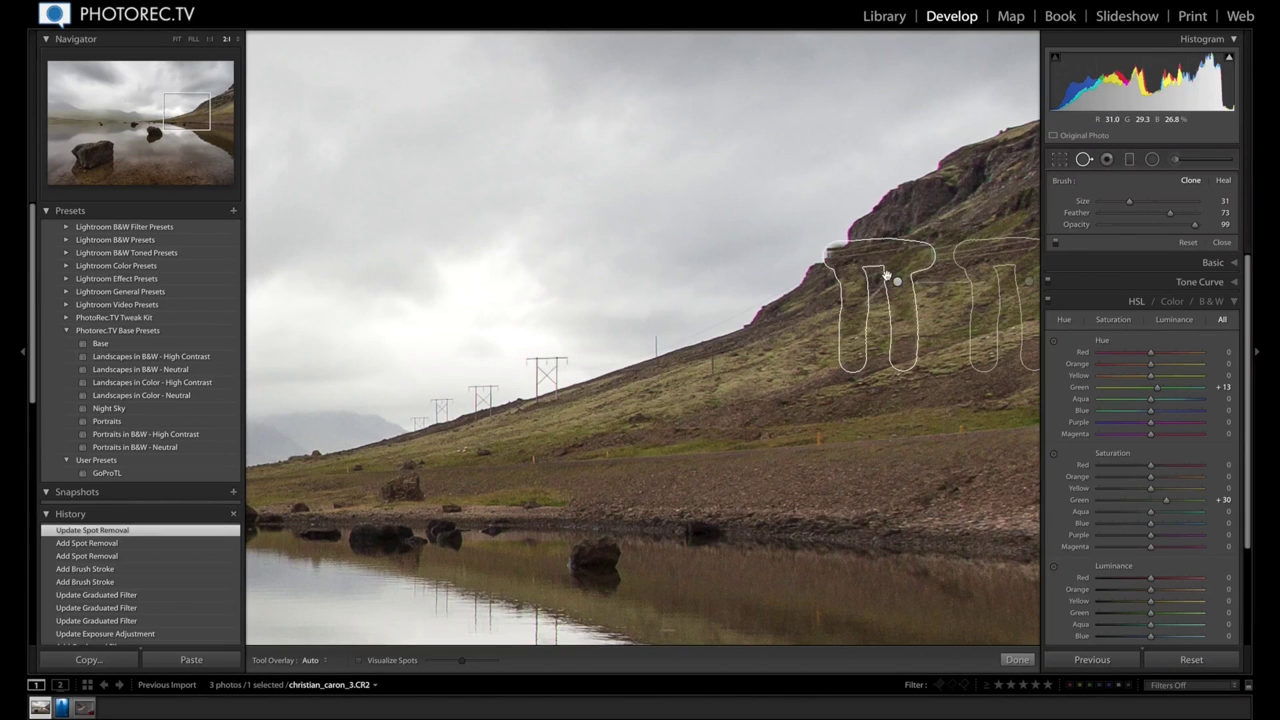
click(893, 279)
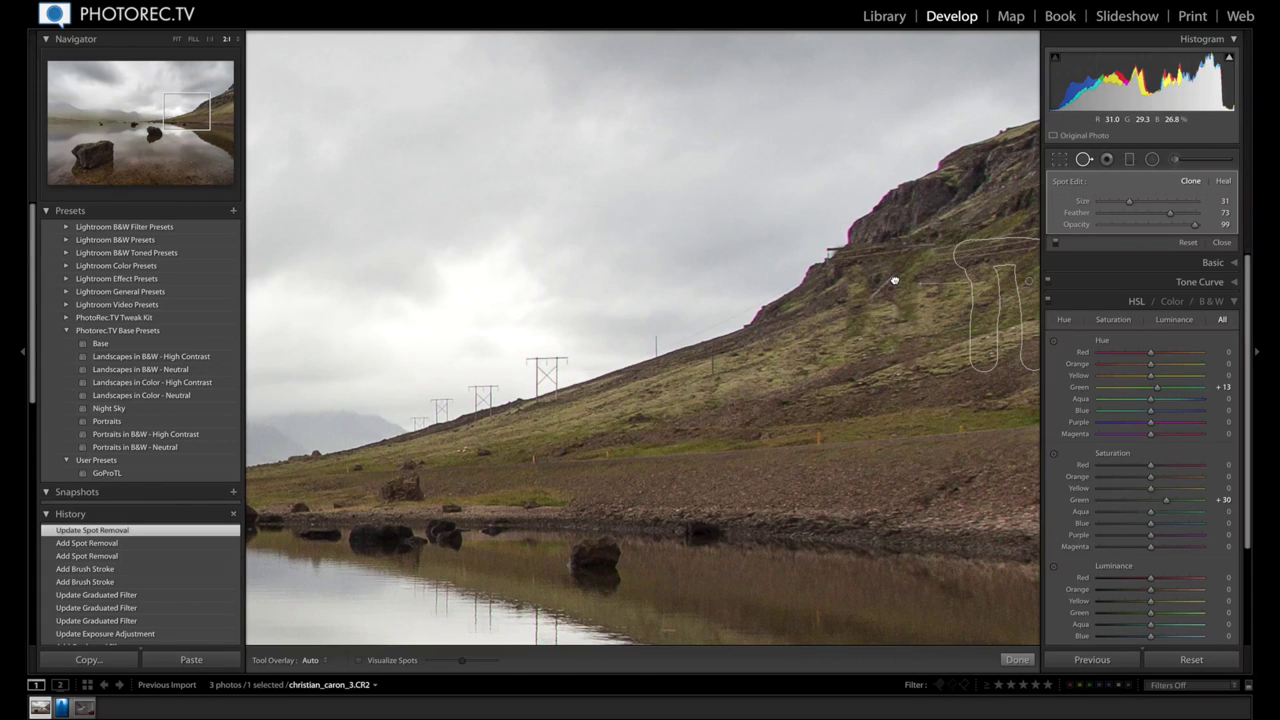
click(895, 281)
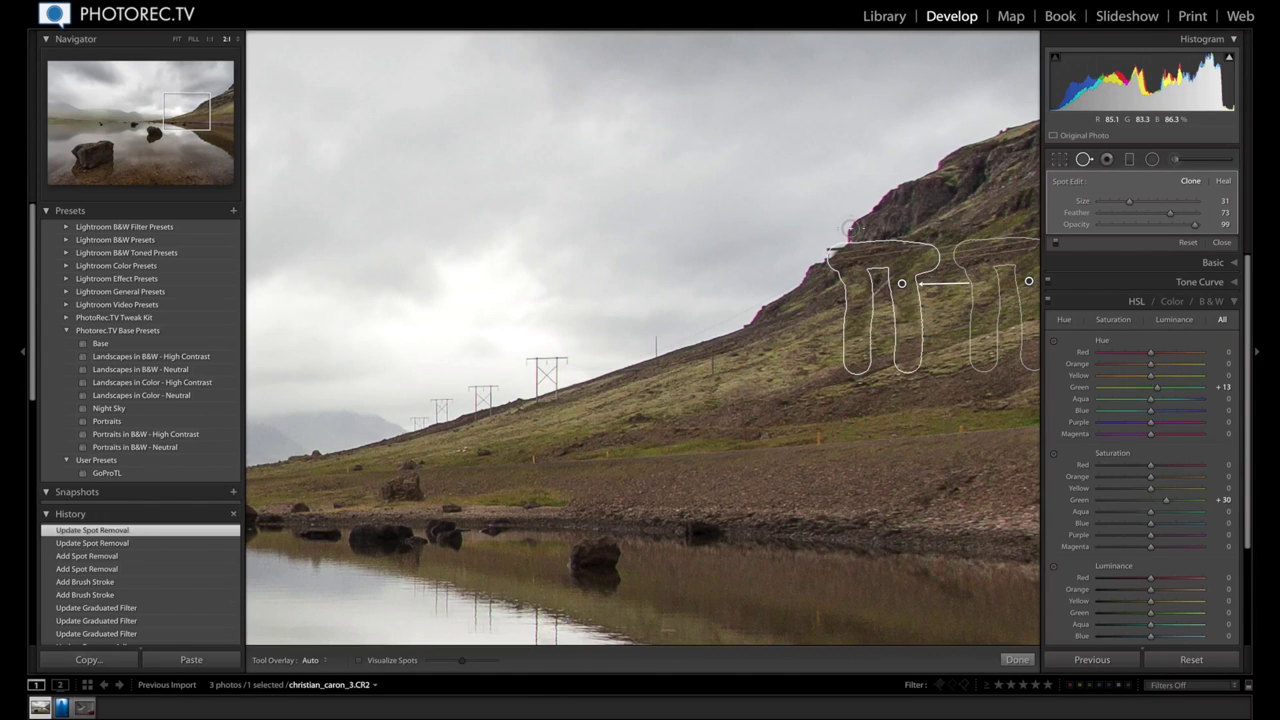
Step: Add another clone spot further down the ridge with Feather 86 and Size 23
click(855, 233)
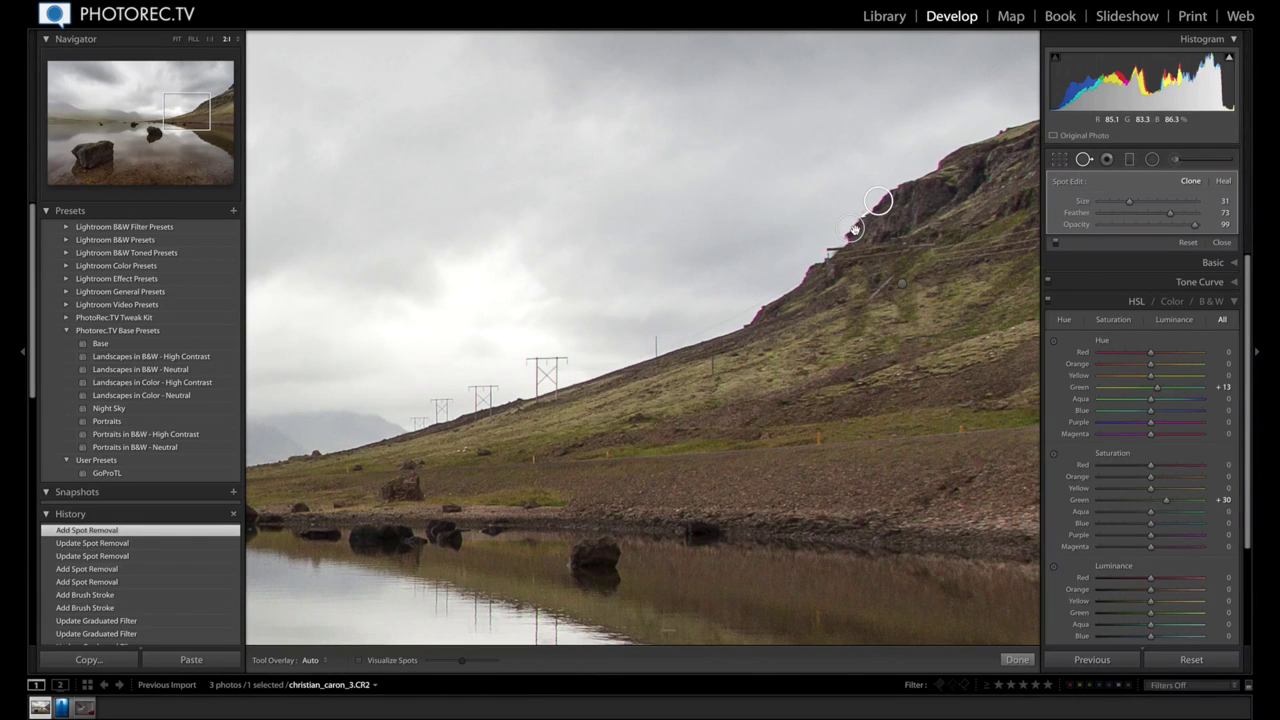
drag(851, 229, 831, 255)
click(1180, 214)
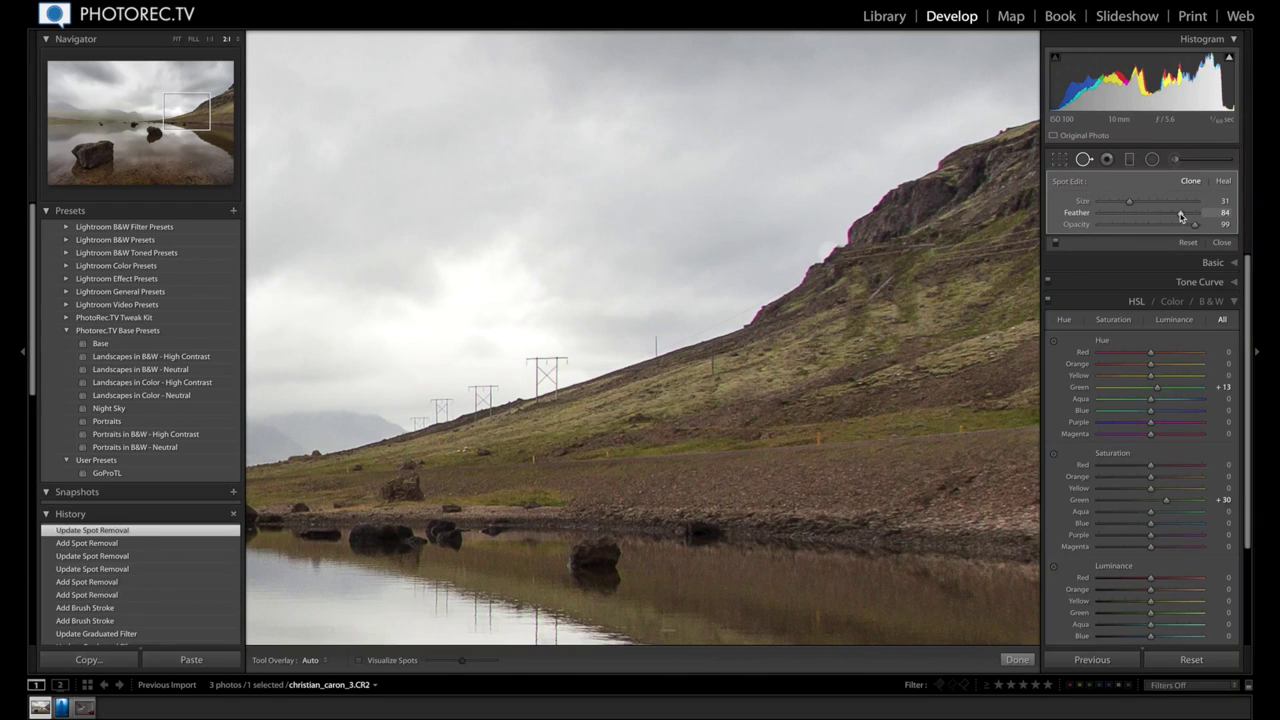
drag(1183, 216, 1186, 214)
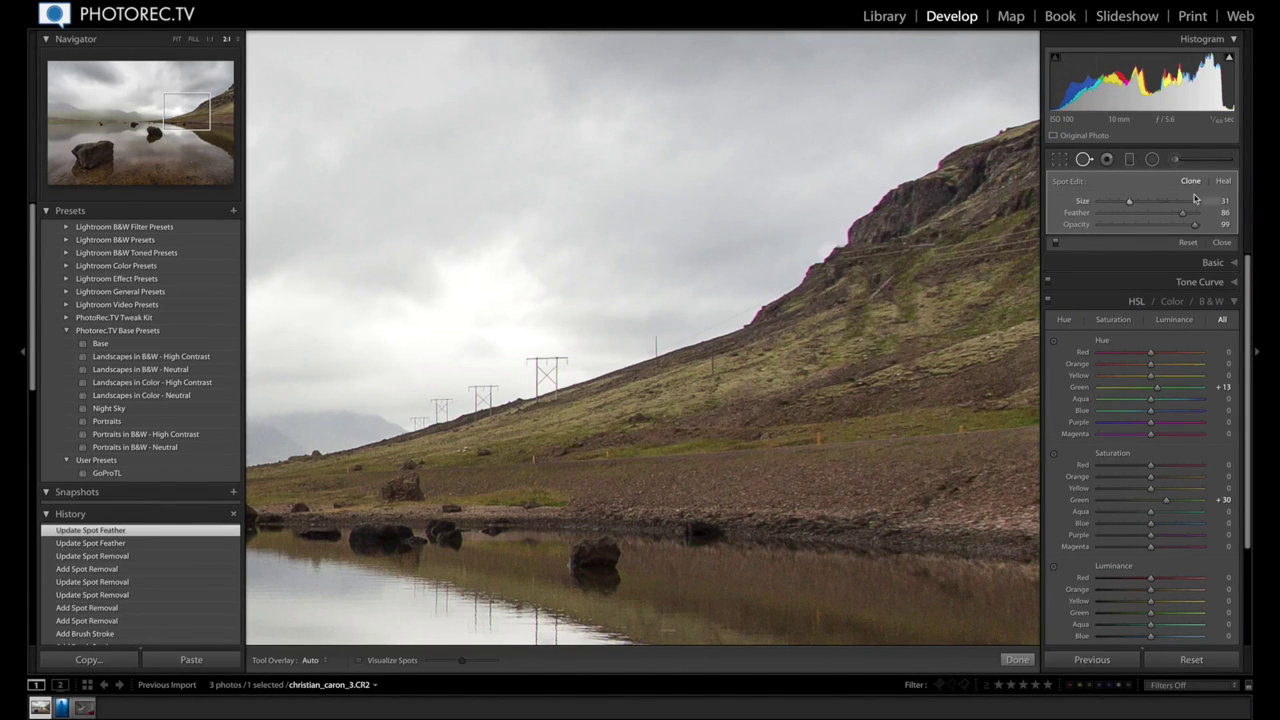
click(1121, 203)
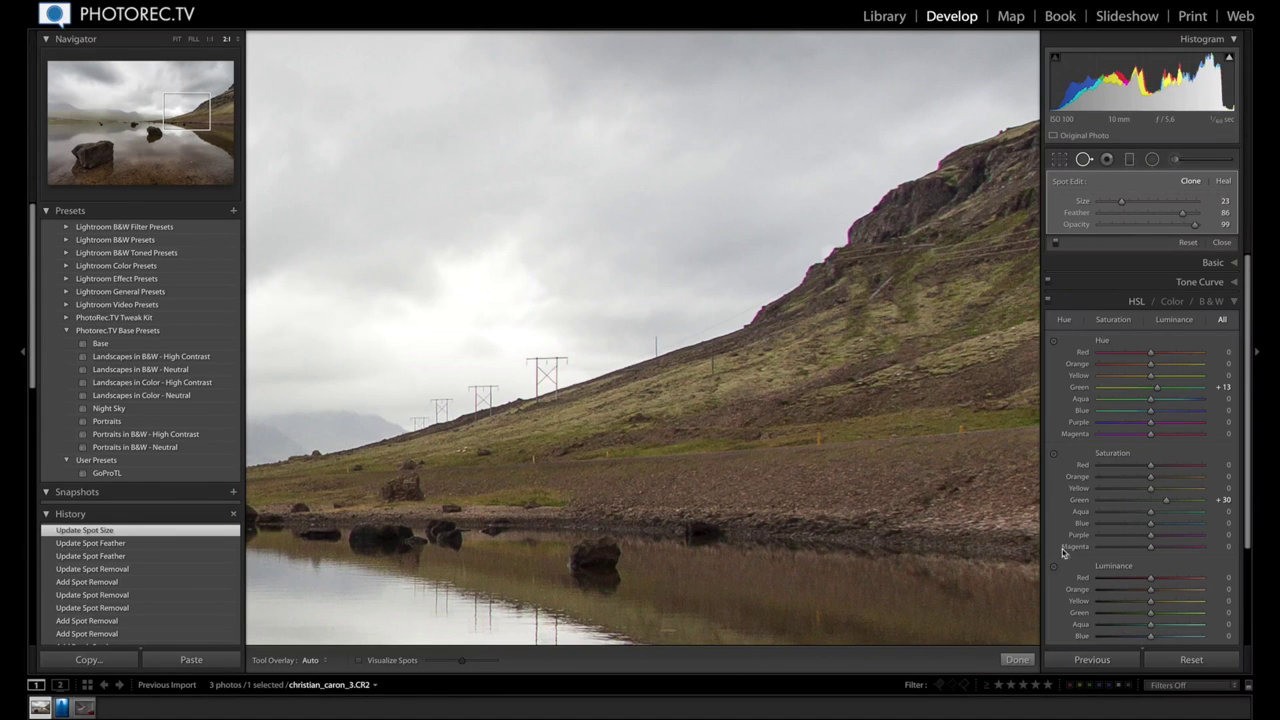
click(1017, 660)
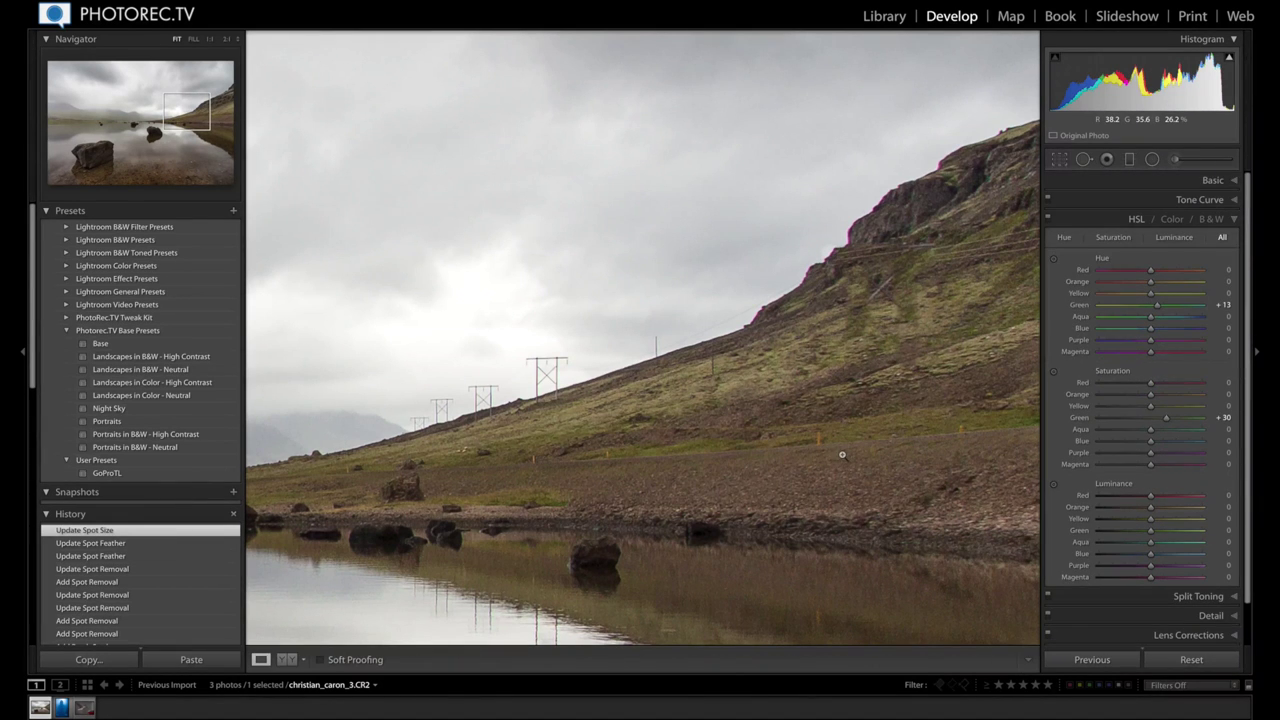
click(842, 455)
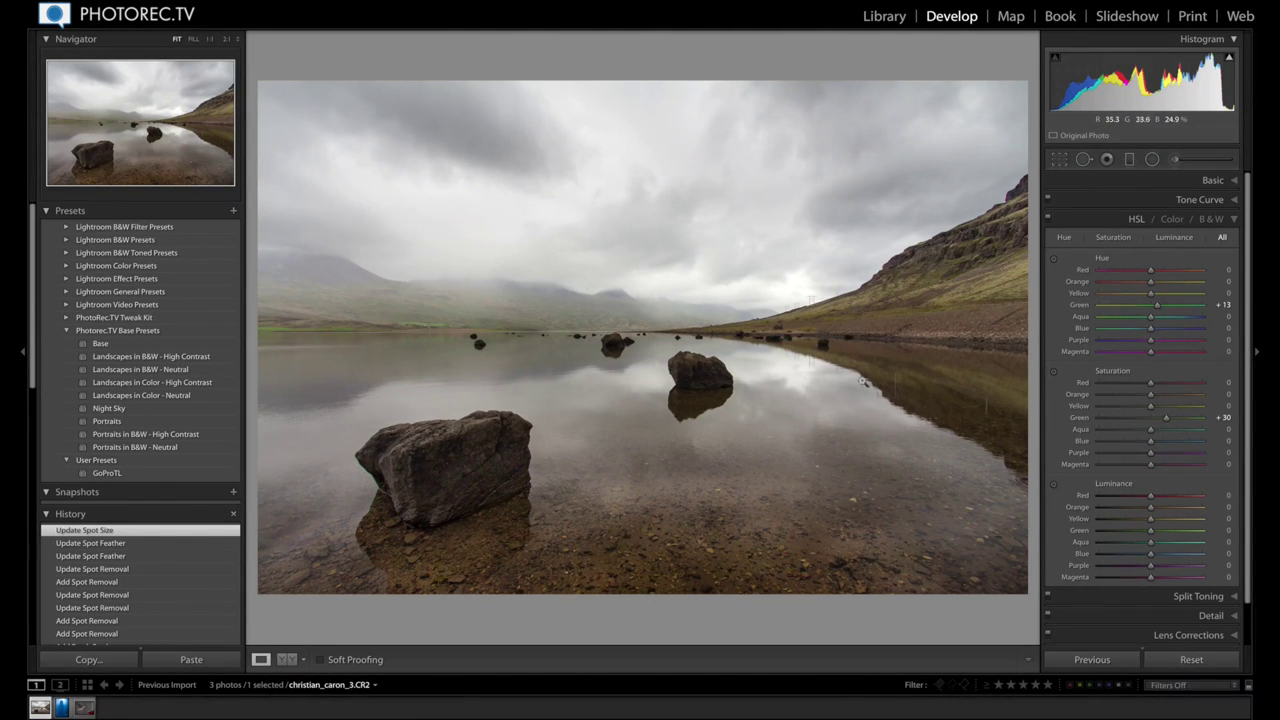
Step: At 2:1 zoom, spot-remove the five power-pole reflections in the lake water, then return to Fit view
click(983, 405)
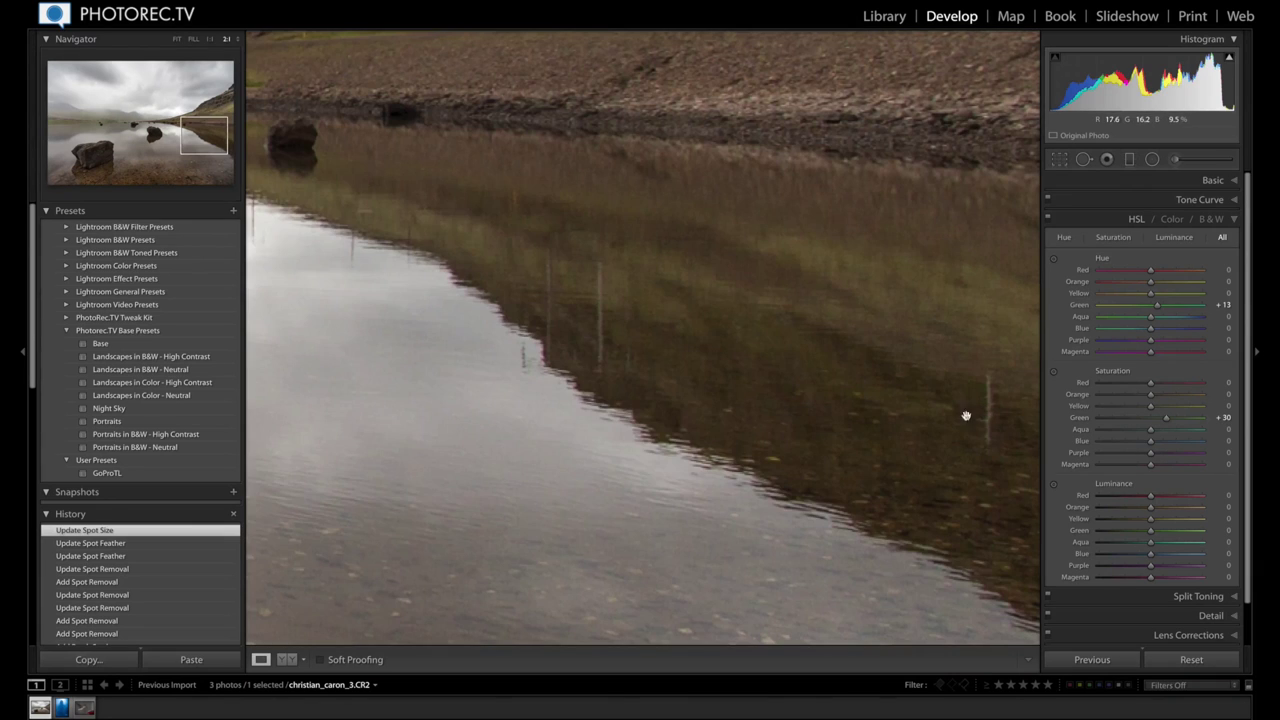
click(1083, 159)
drag(987, 362, 987, 452)
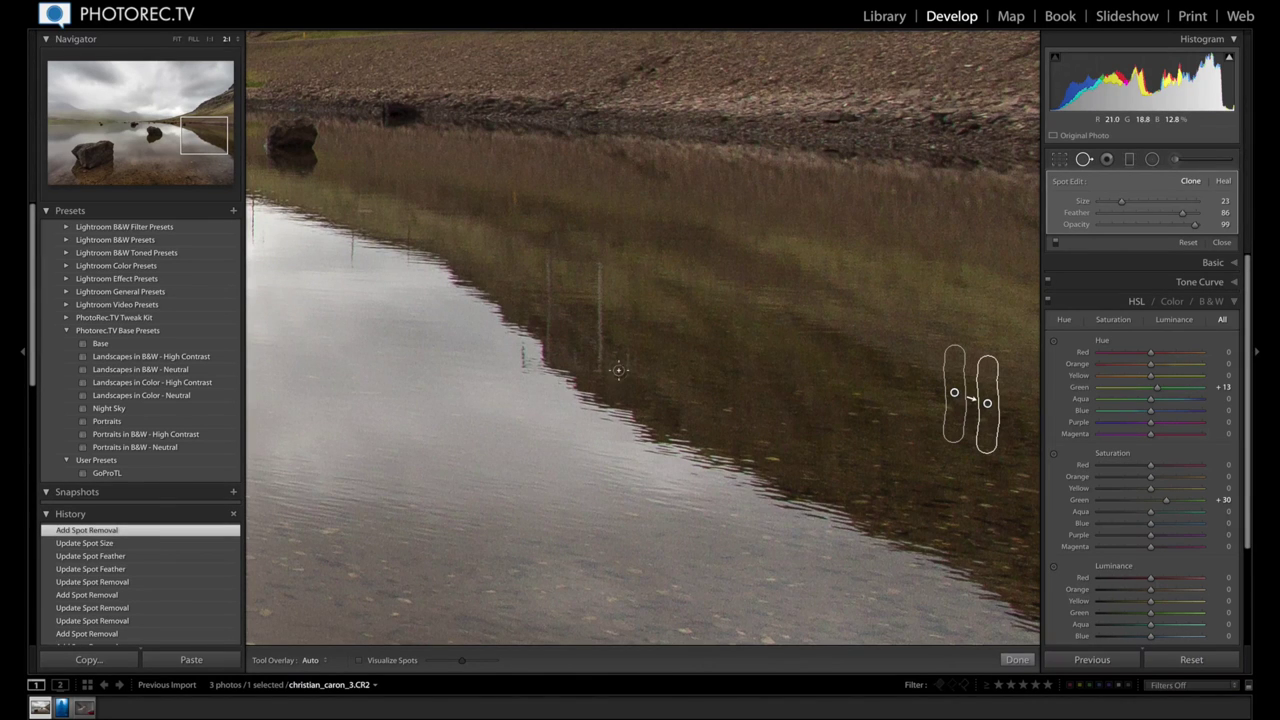
mouse_move(600, 367)
mouse_down()
mouse_move(599, 259)
mouse_move(547, 288)
mouse_move(546, 356)
mouse_up()
click(520, 357)
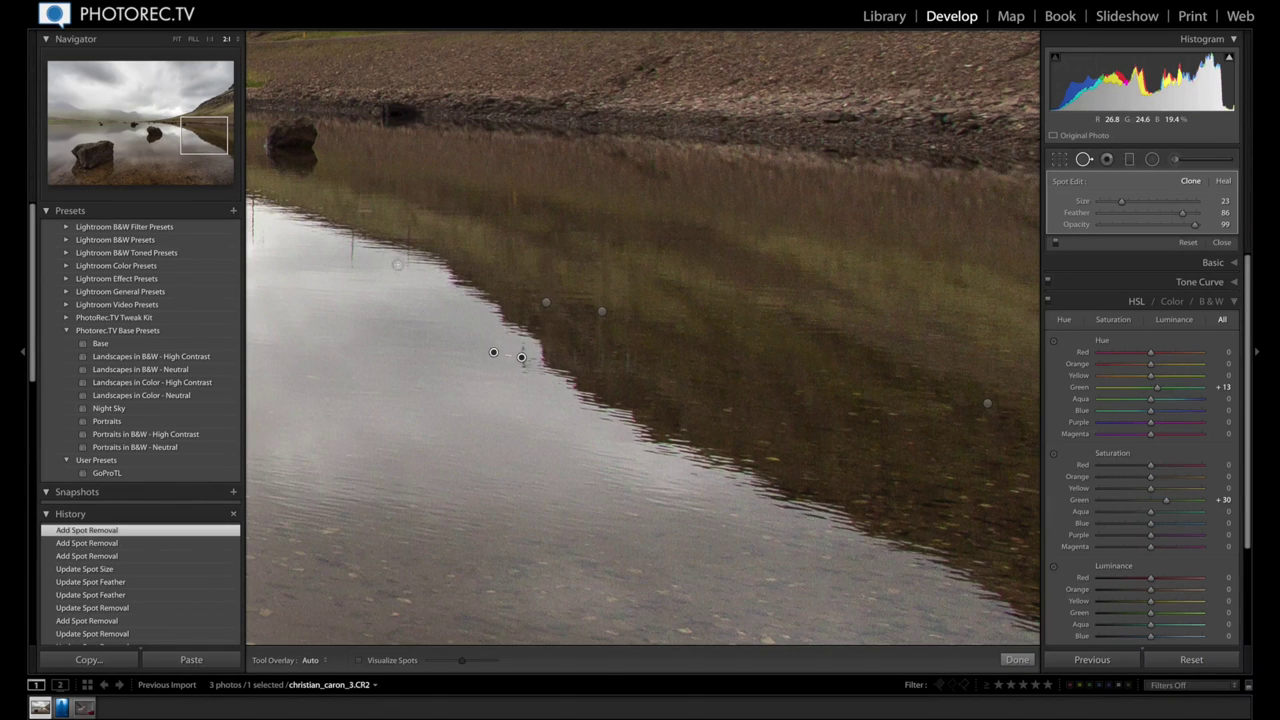
drag(408, 218, 408, 266)
drag(354, 225, 353, 270)
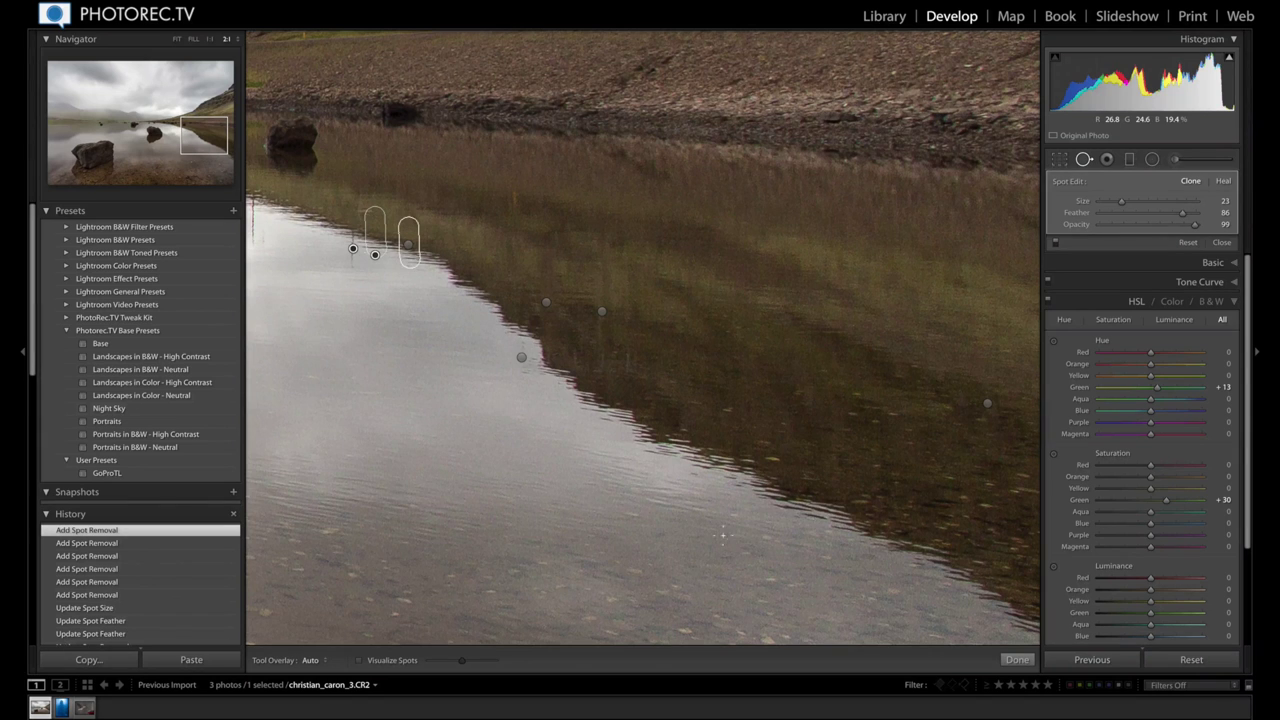
click(1017, 659)
click(792, 502)
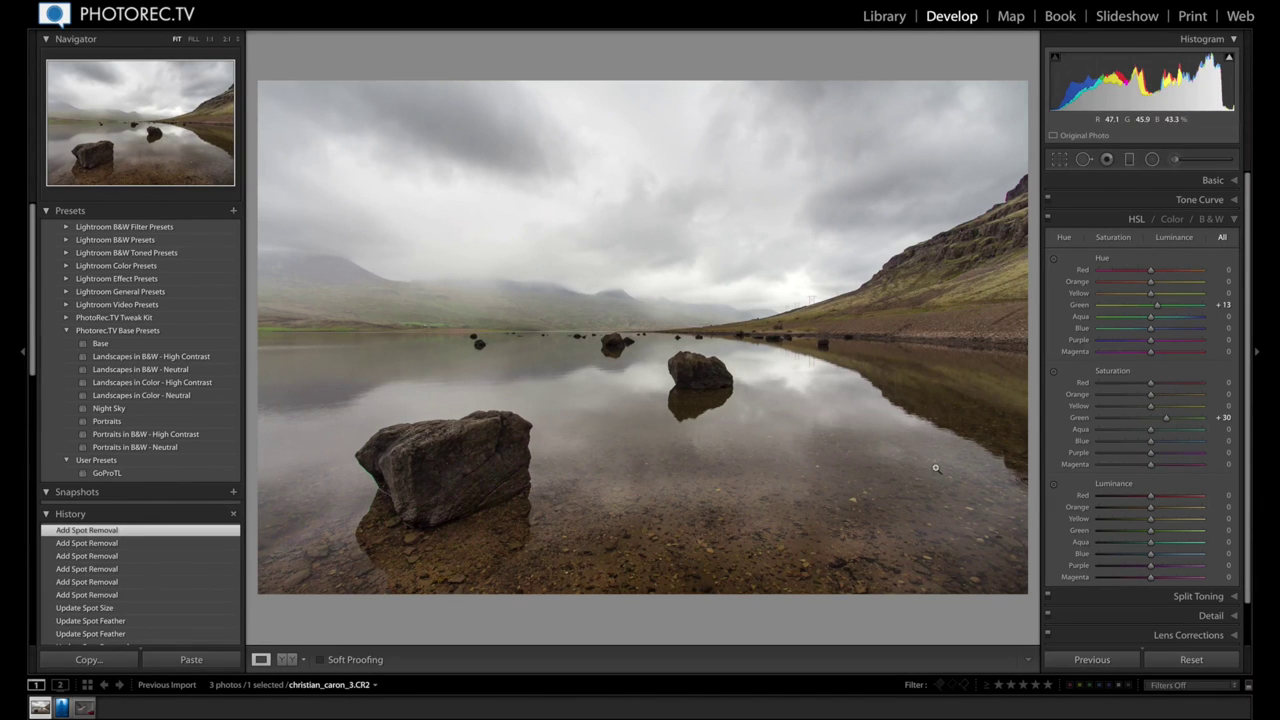
Step: Compare the finished lake photo with its original, then switch to the blue-lit DJ photo
key(backslash)
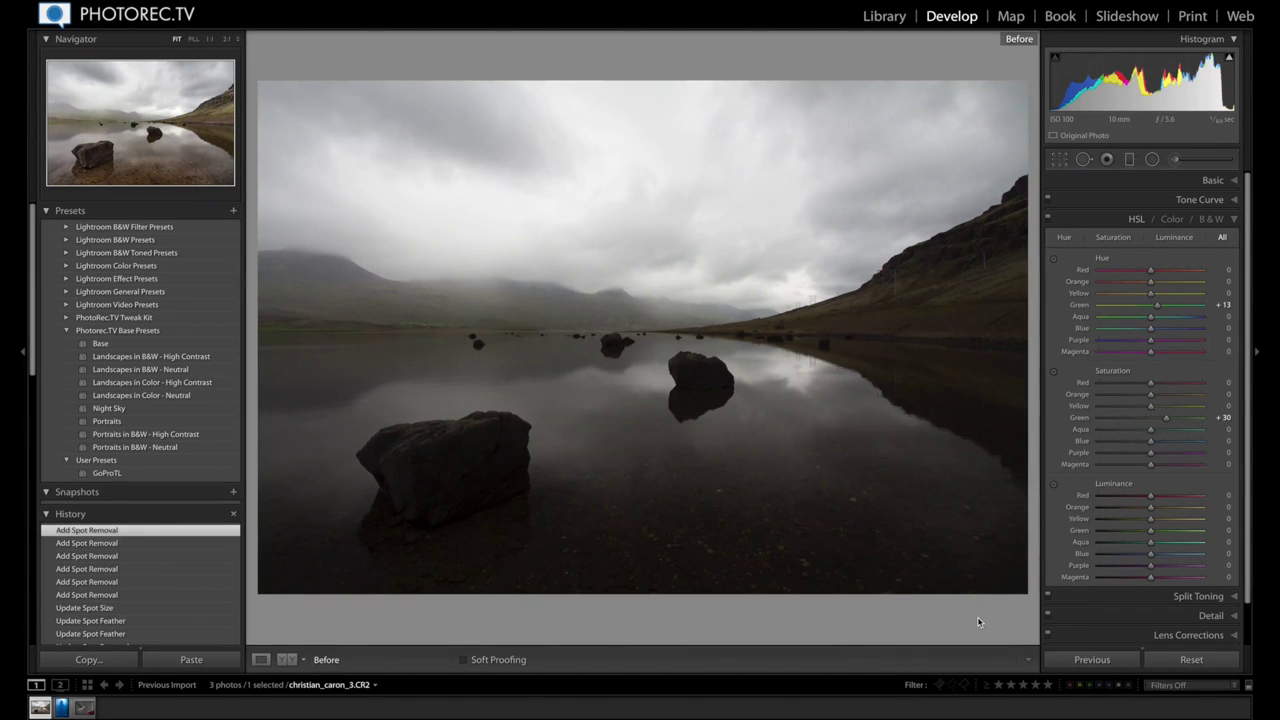
key(backslash)
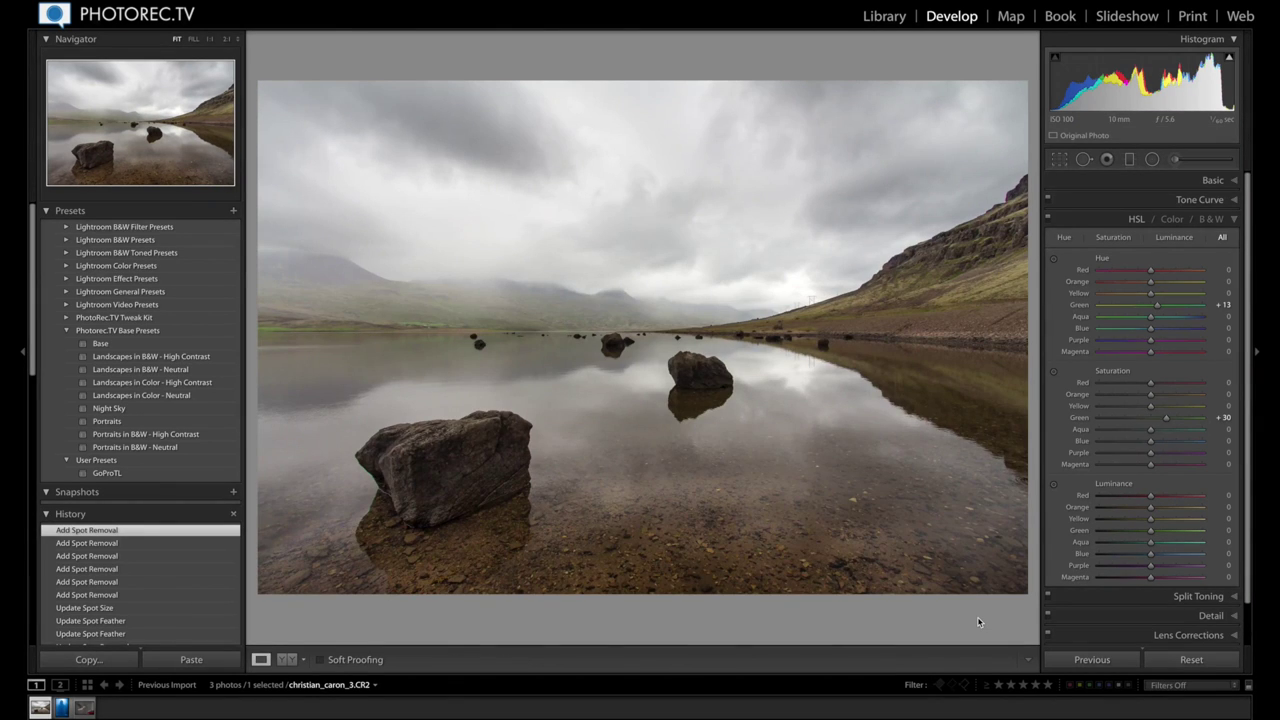
click(61, 707)
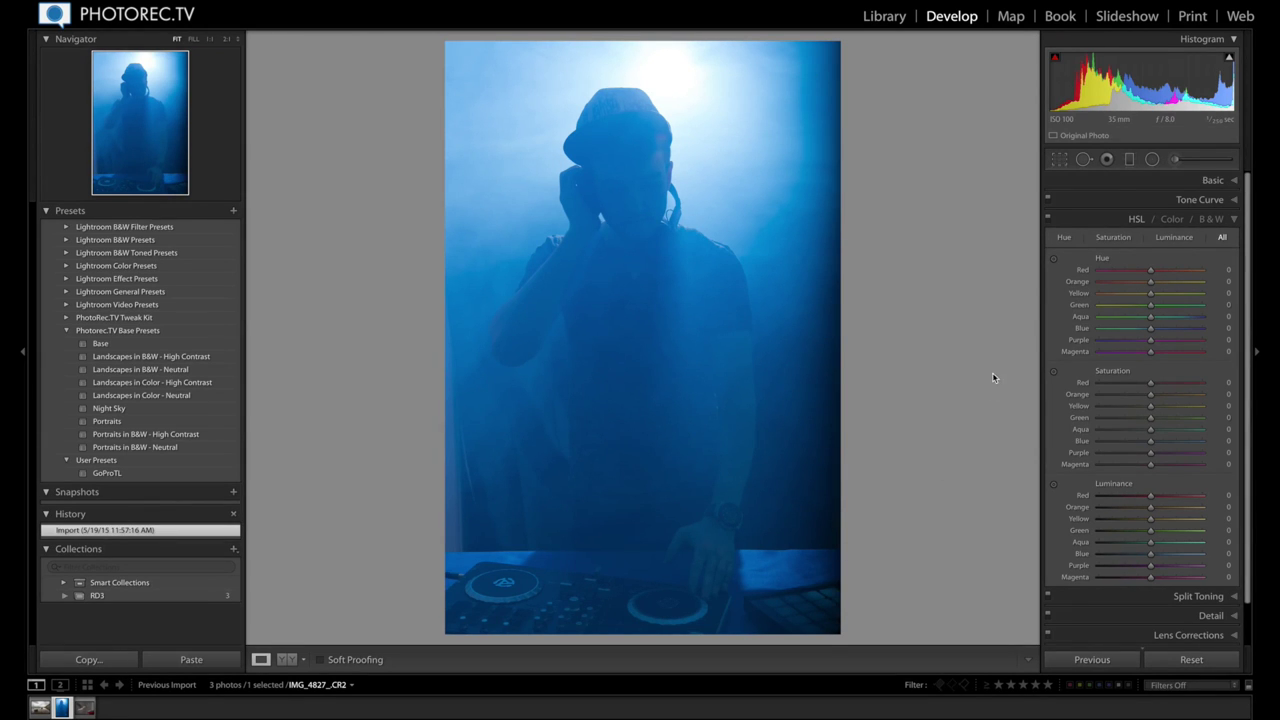
Step: Apply the PhotoRec.TV Base preset and confirm its Sigma 18-35mm F1.8 DC HSM lens profile correction
click(102, 345)
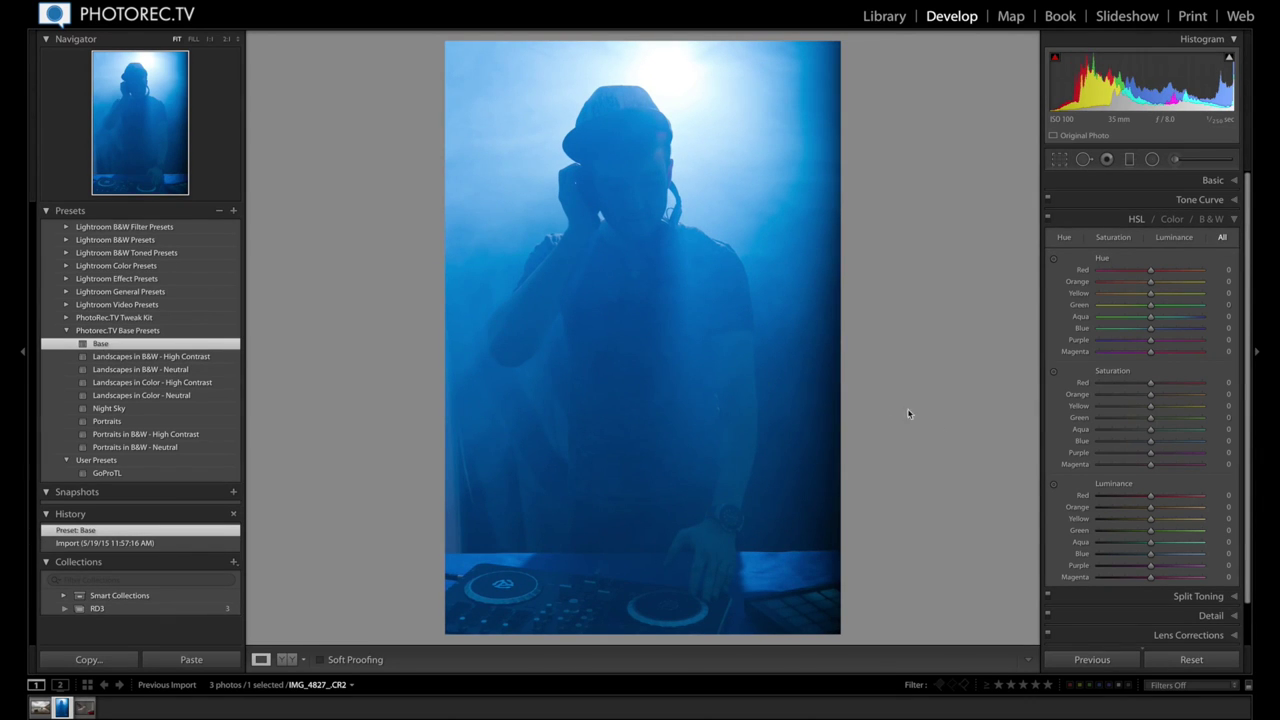
scroll(1160, 380, down, 1)
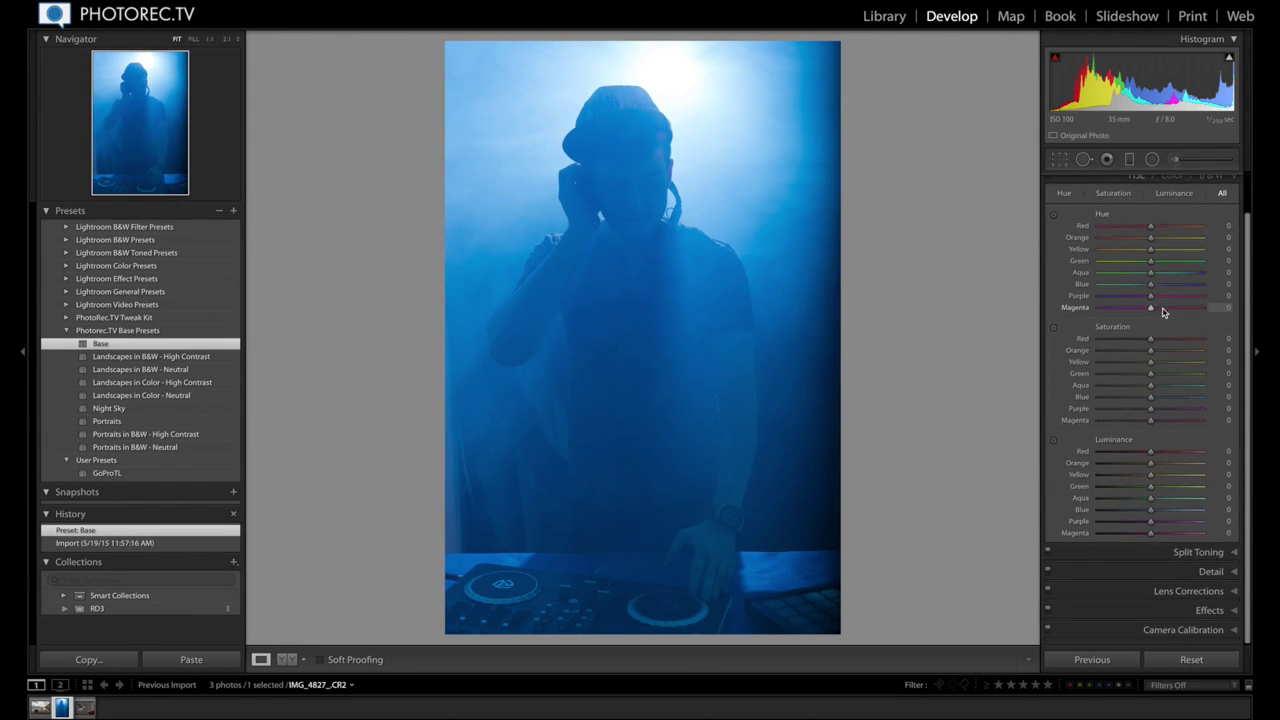
scroll(1160, 340, up, 1)
scroll(1155, 383, down, 1)
click(1236, 596)
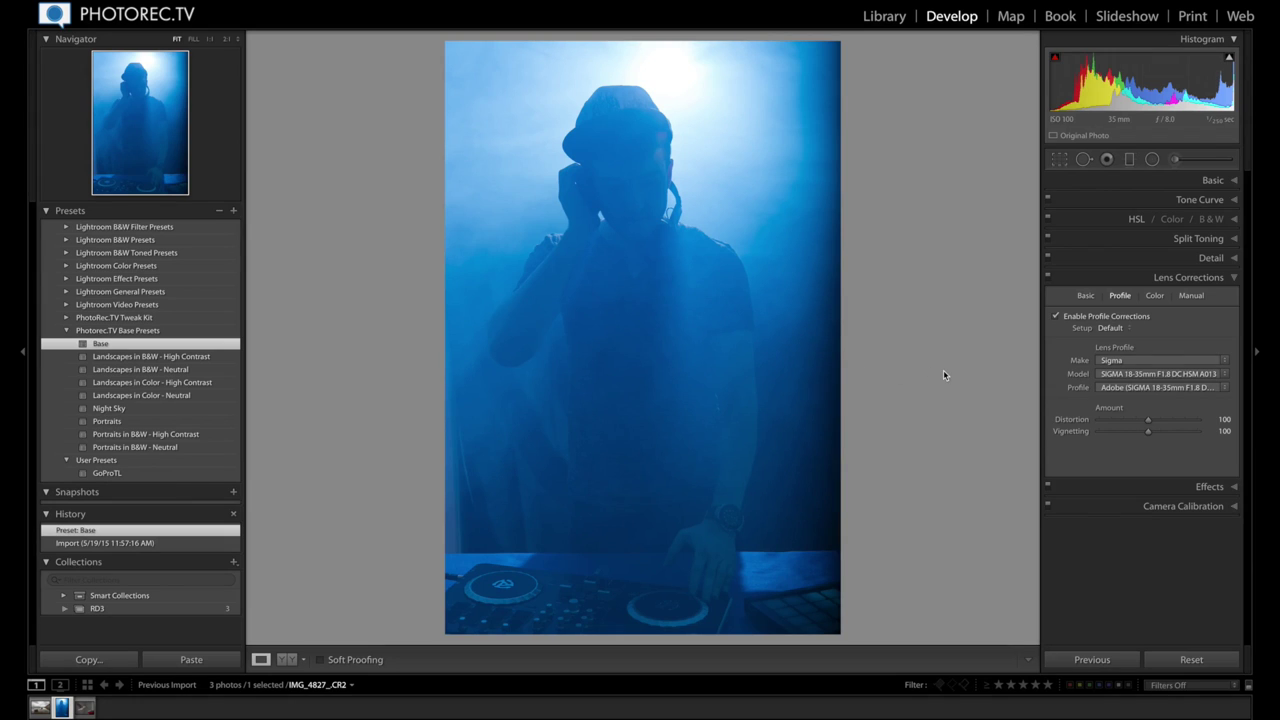
Step: Adjust the point curve's black point and pull the white point in to 97.3 / 100.0 %
click(1209, 180)
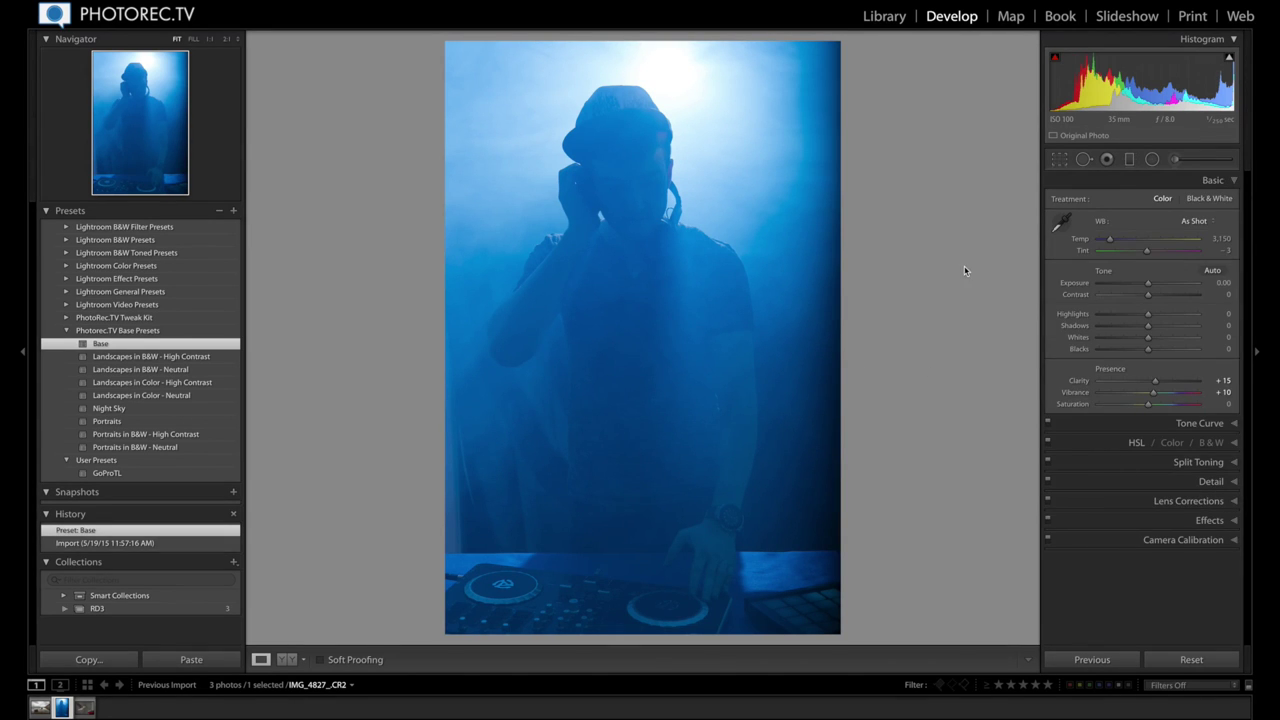
click(1217, 426)
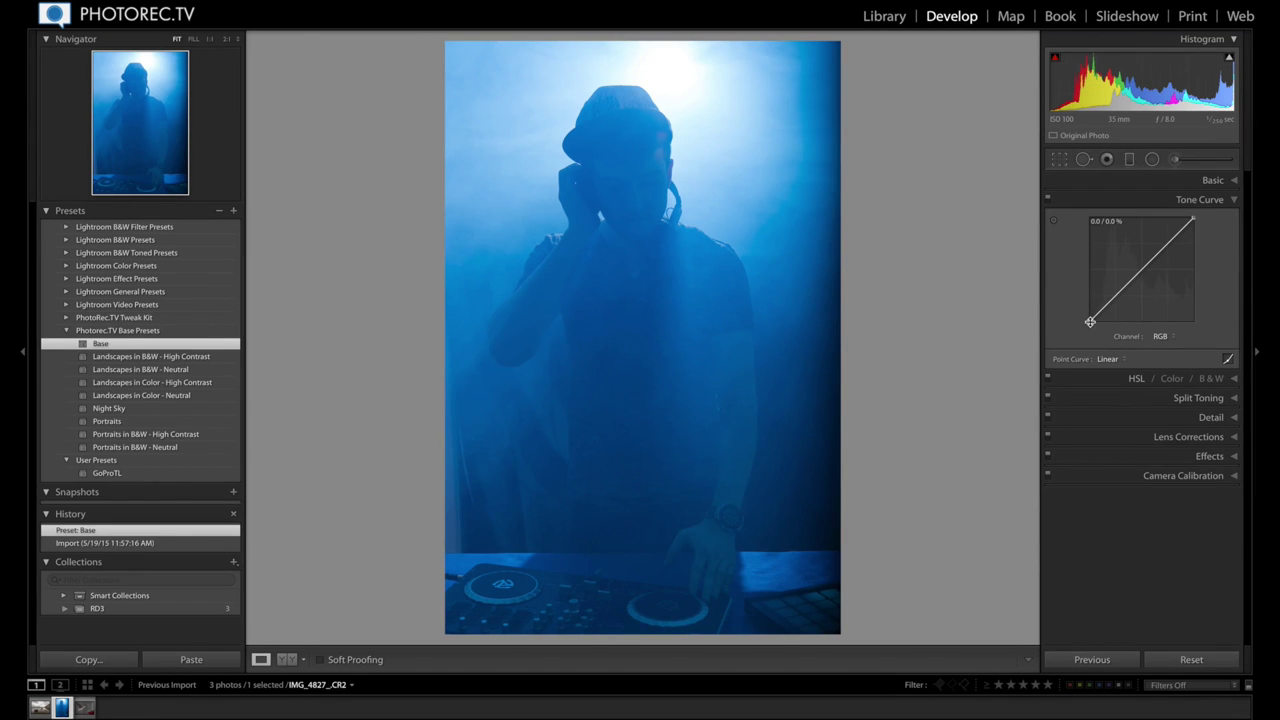
drag(1090, 321, 1095, 320)
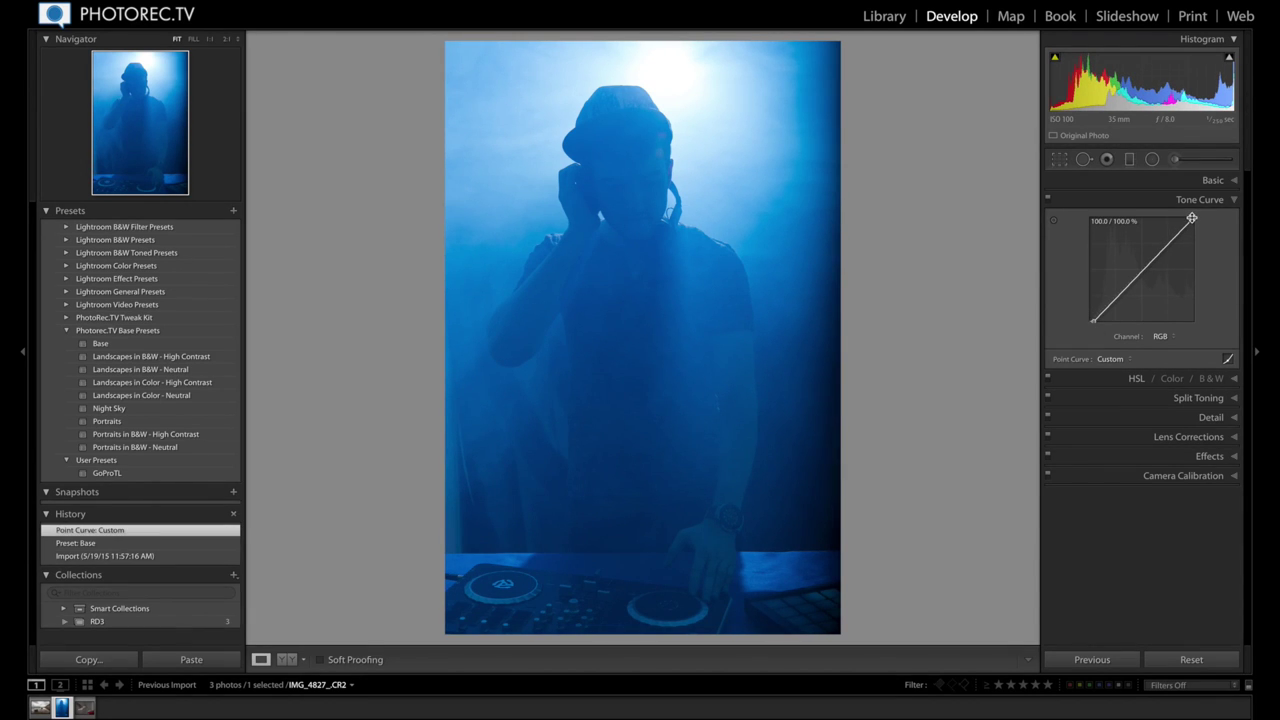
drag(1192, 218, 1188, 218)
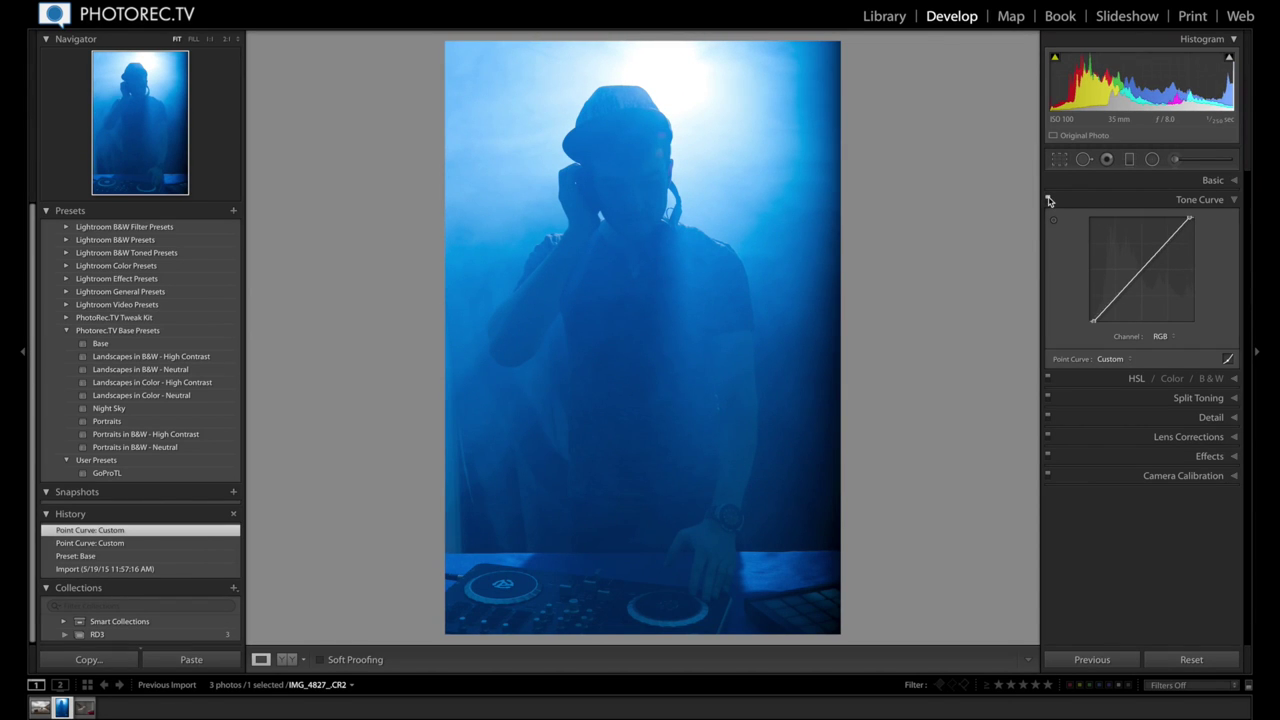
Step: Toggle the tone curve off and on twice to compare, leaving it enabled
click(1050, 201)
click(1050, 201)
click(1050, 201)
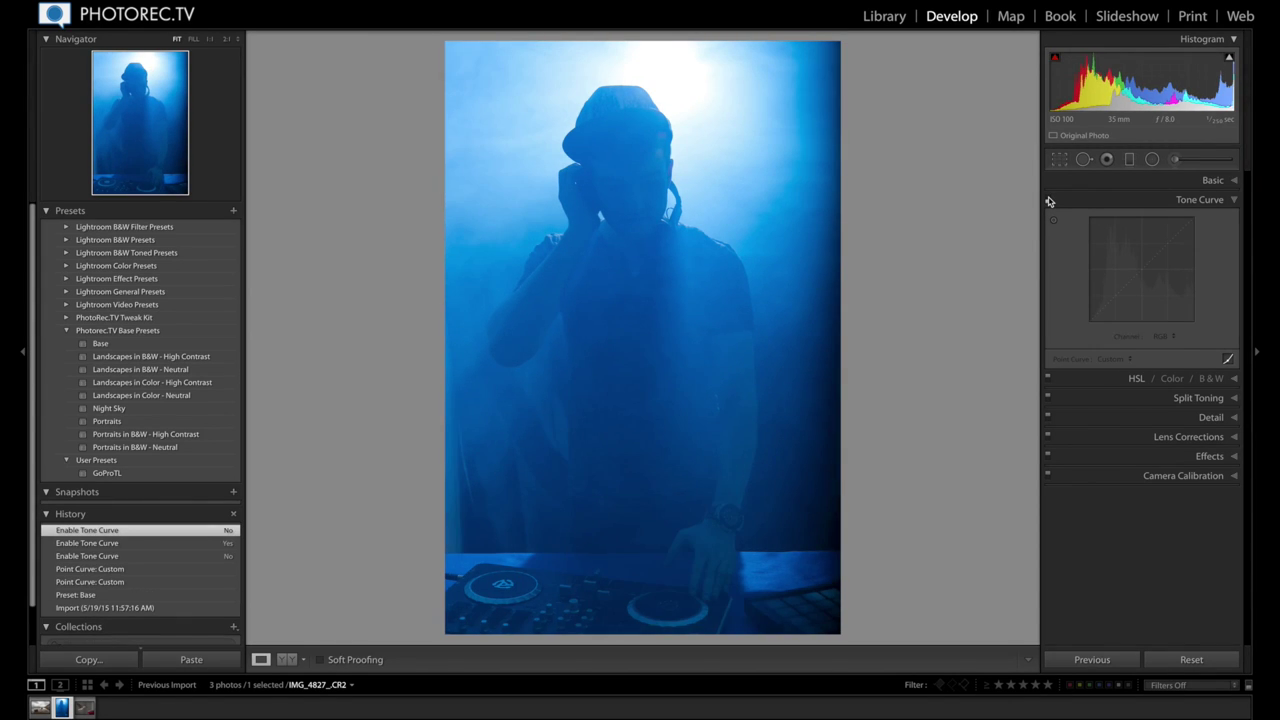
click(1050, 201)
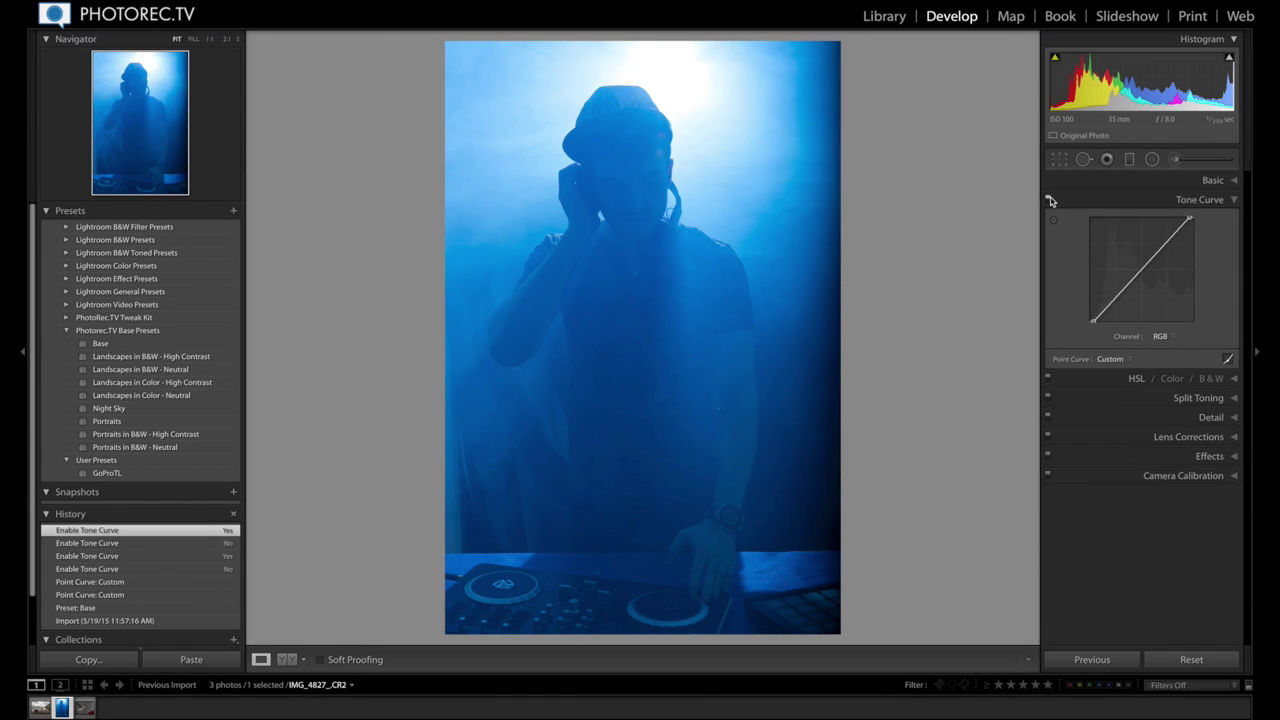
Step: In the Basic panel, lower Blacks to -14 and lift Shadows to +68
click(1212, 180)
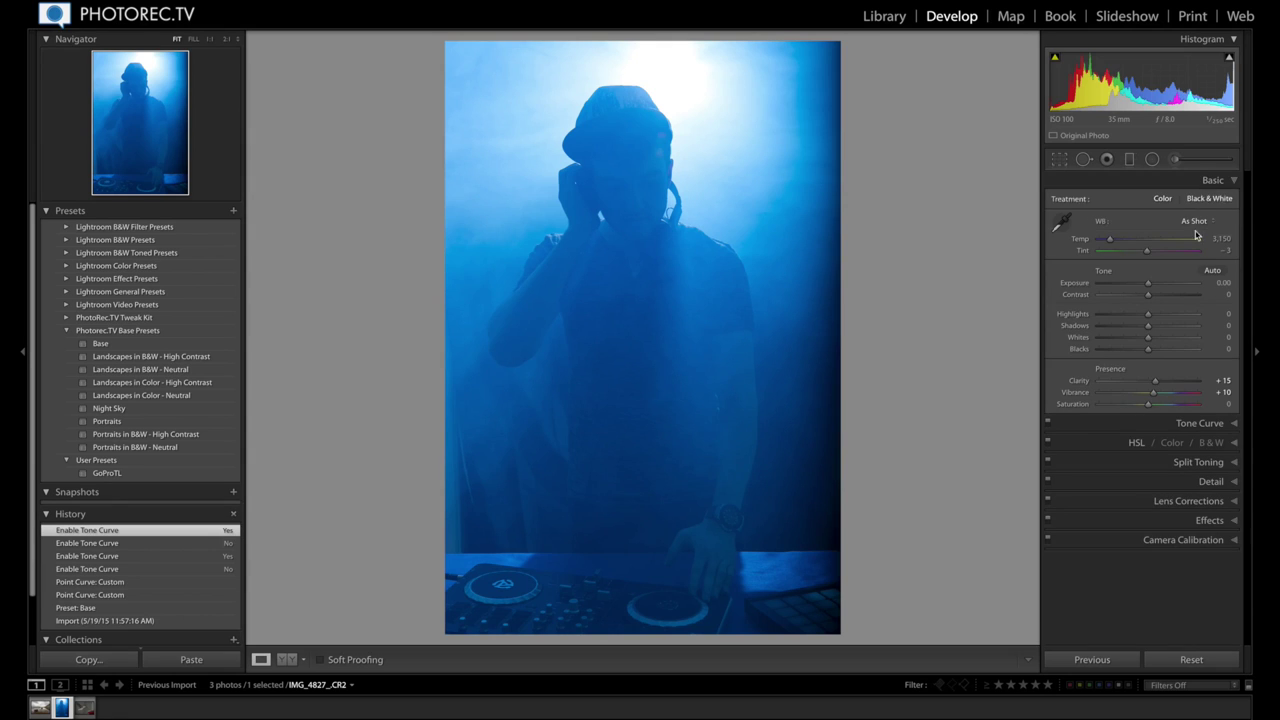
mouse_move(1180, 352)
mouse_down()
mouse_move(1141, 351)
mouse_move(1150, 327)
mouse_move(1183, 332)
mouse_up()
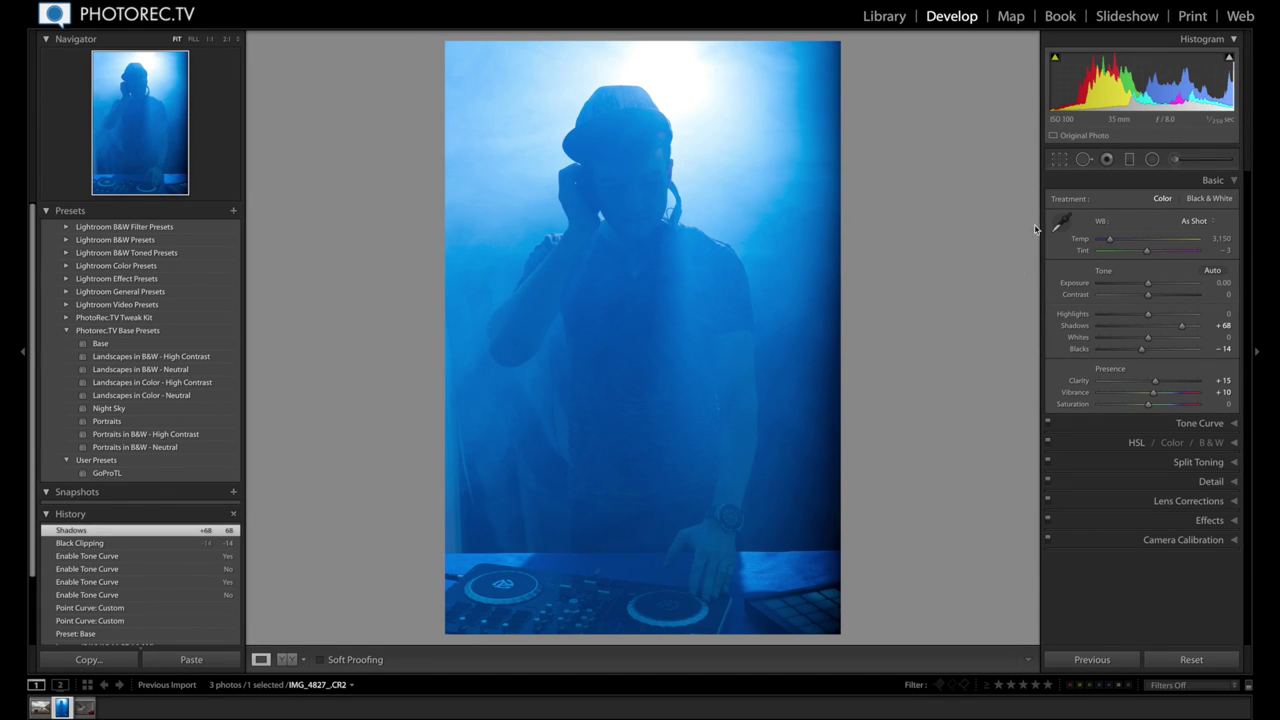
Step: Tighten the crop from the top-right corner, reposition the photo within it, and apply
click(1059, 160)
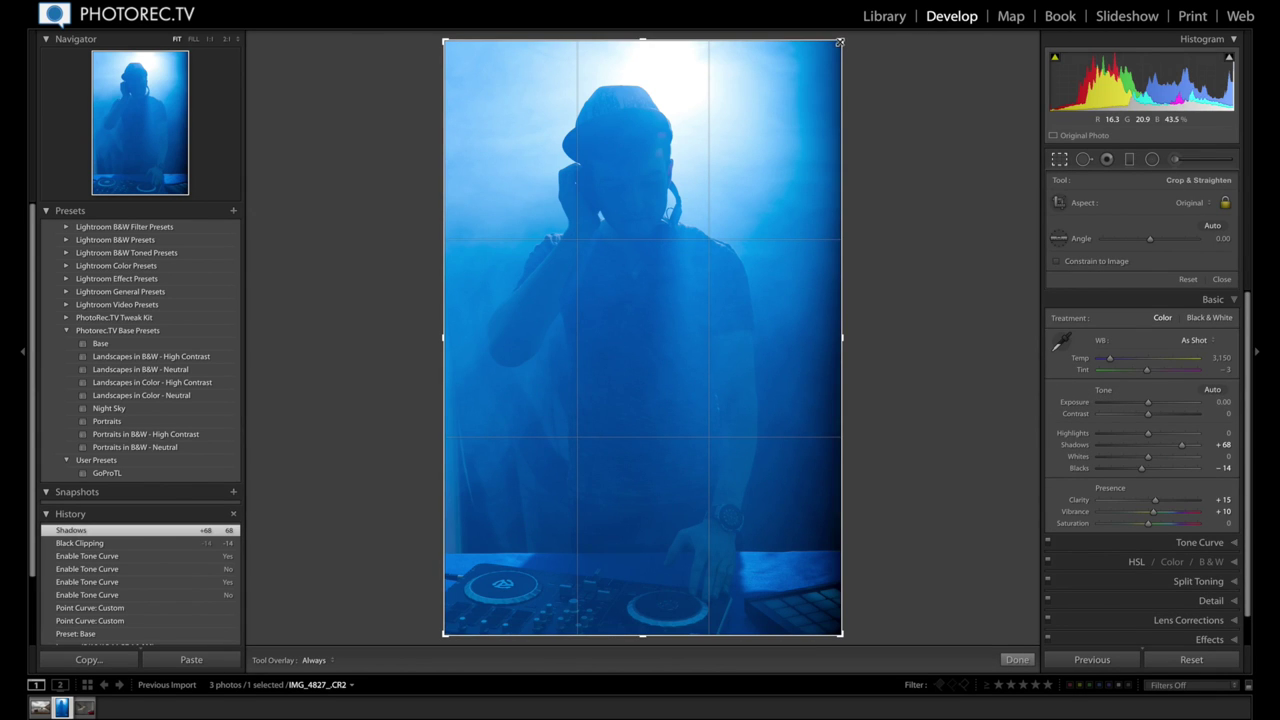
drag(840, 42, 834, 48)
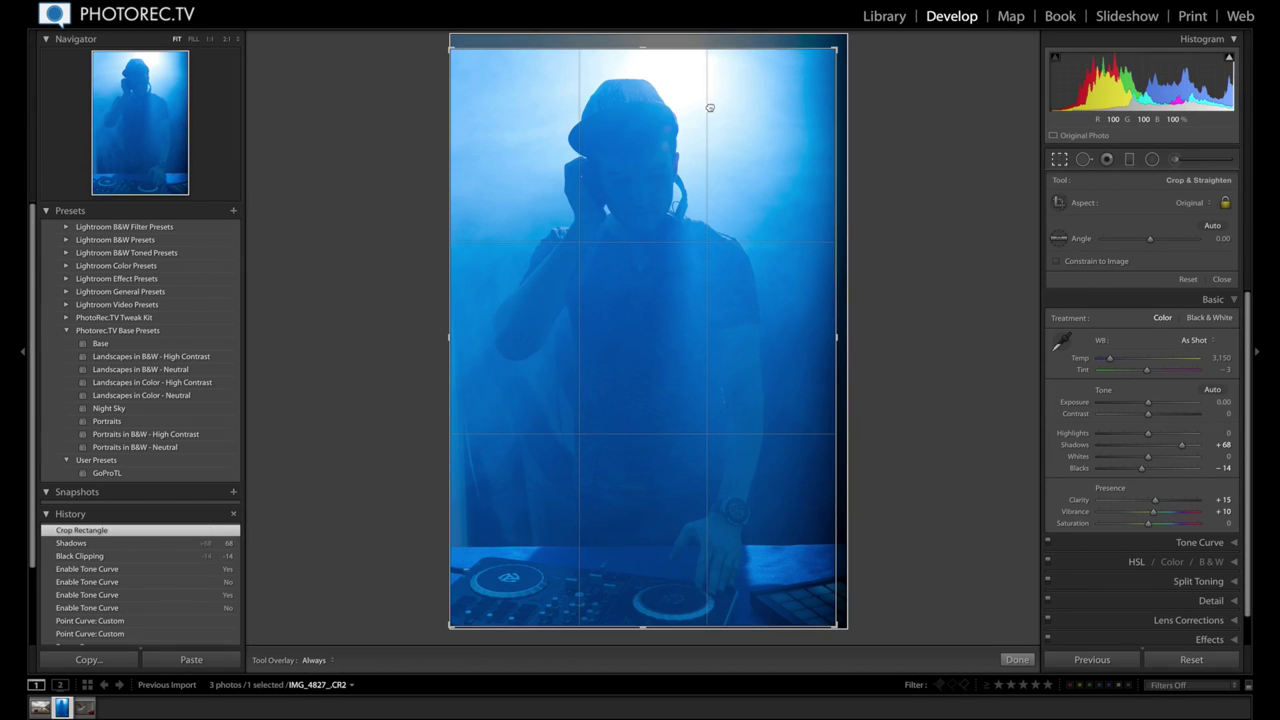
drag(710, 107, 725, 105)
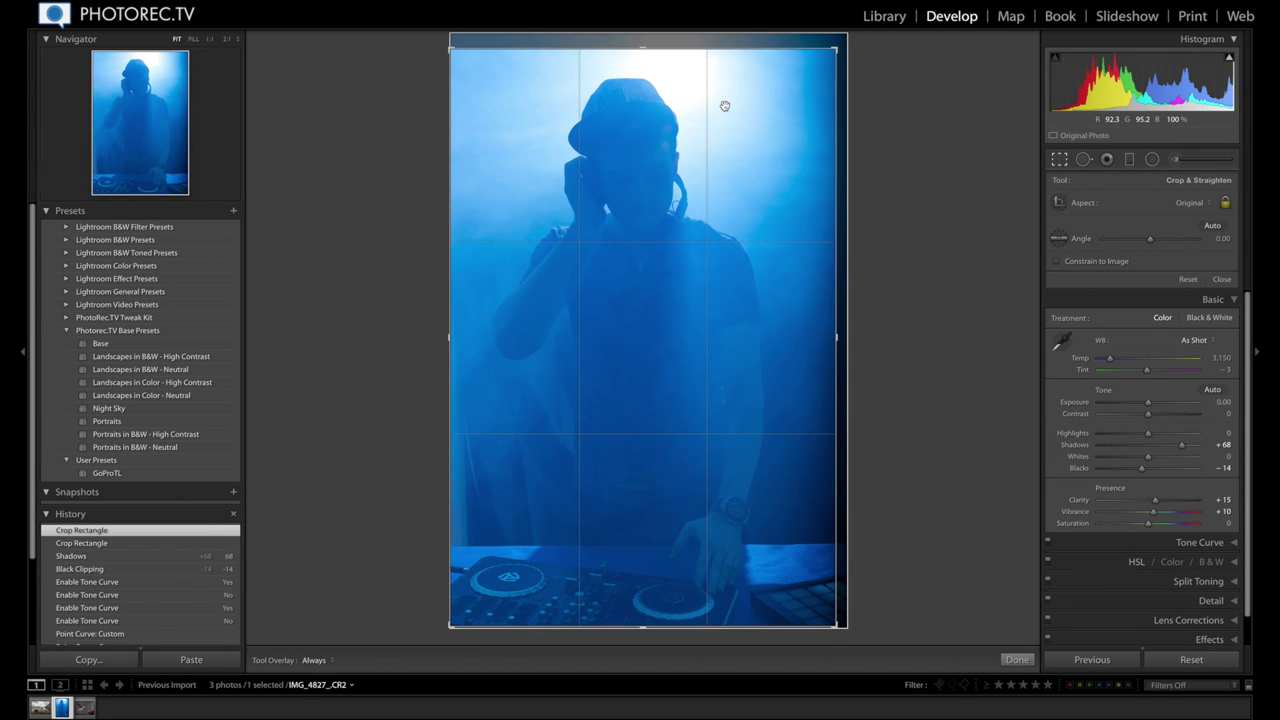
key(Return)
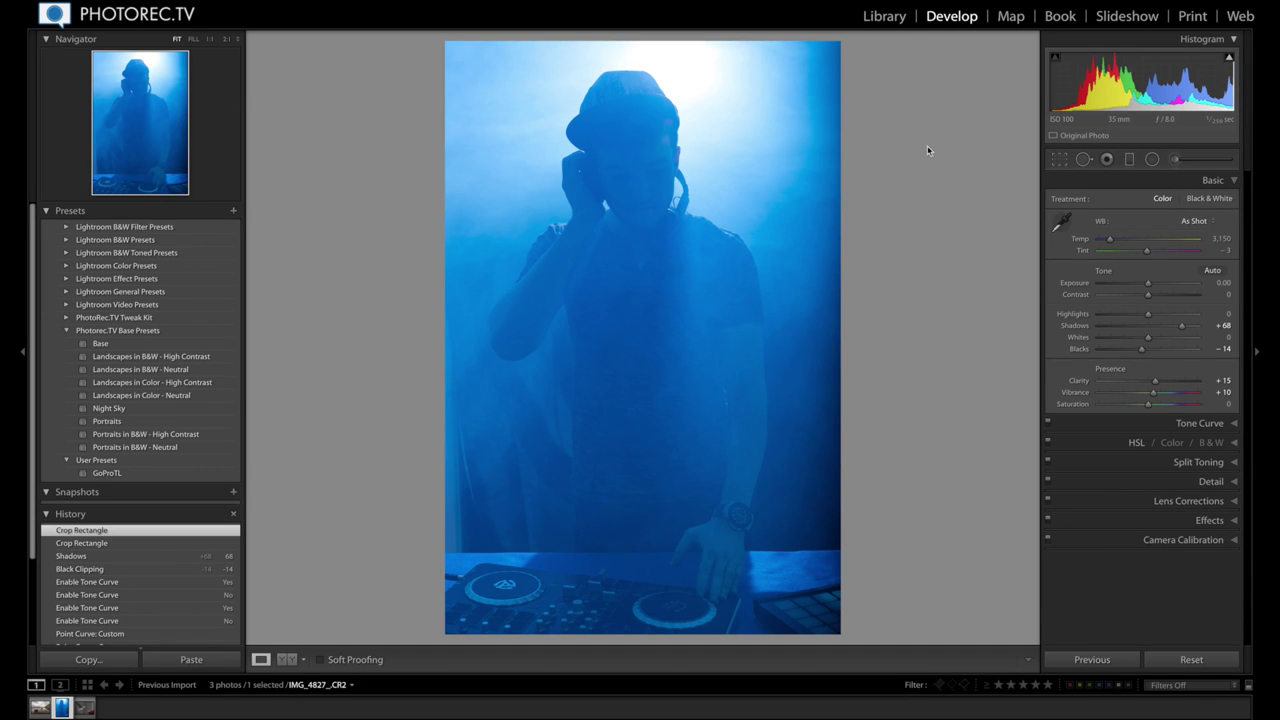
Step: Paint a Dodge (Lighten) adjustment-brush stroke near the photo's top-right
click(1175, 160)
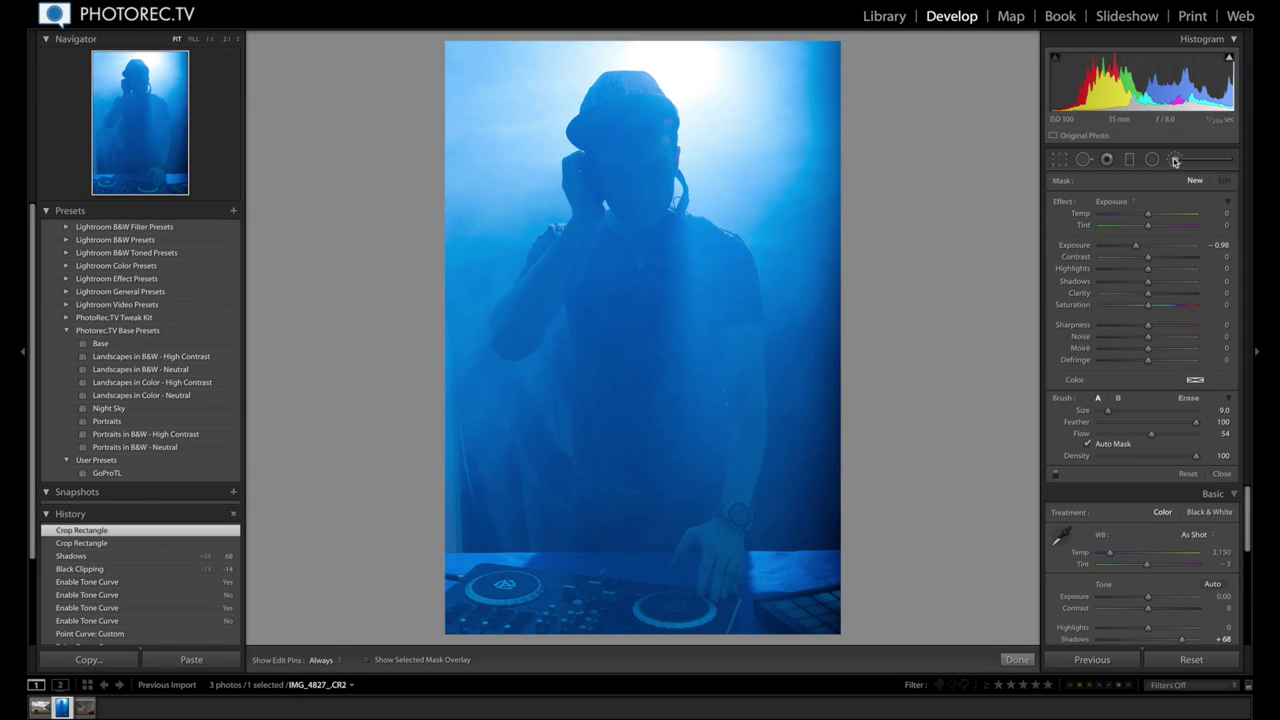
click(1112, 202)
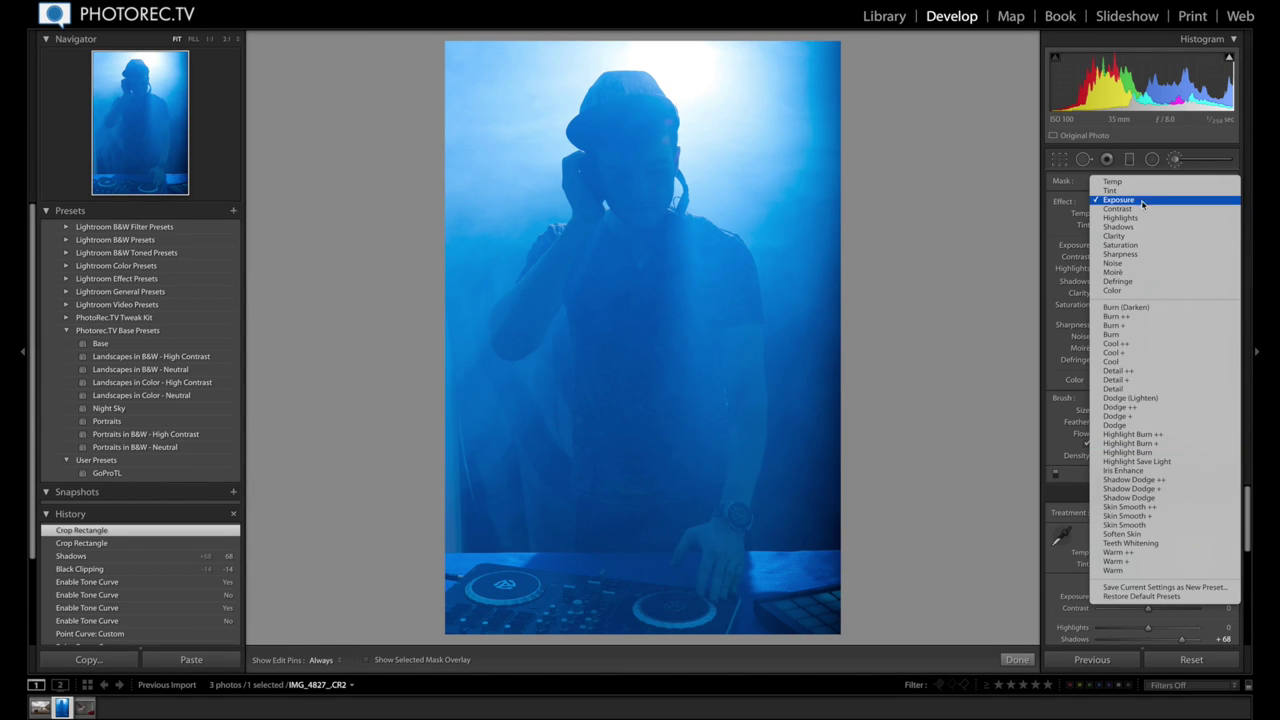
click(1130, 398)
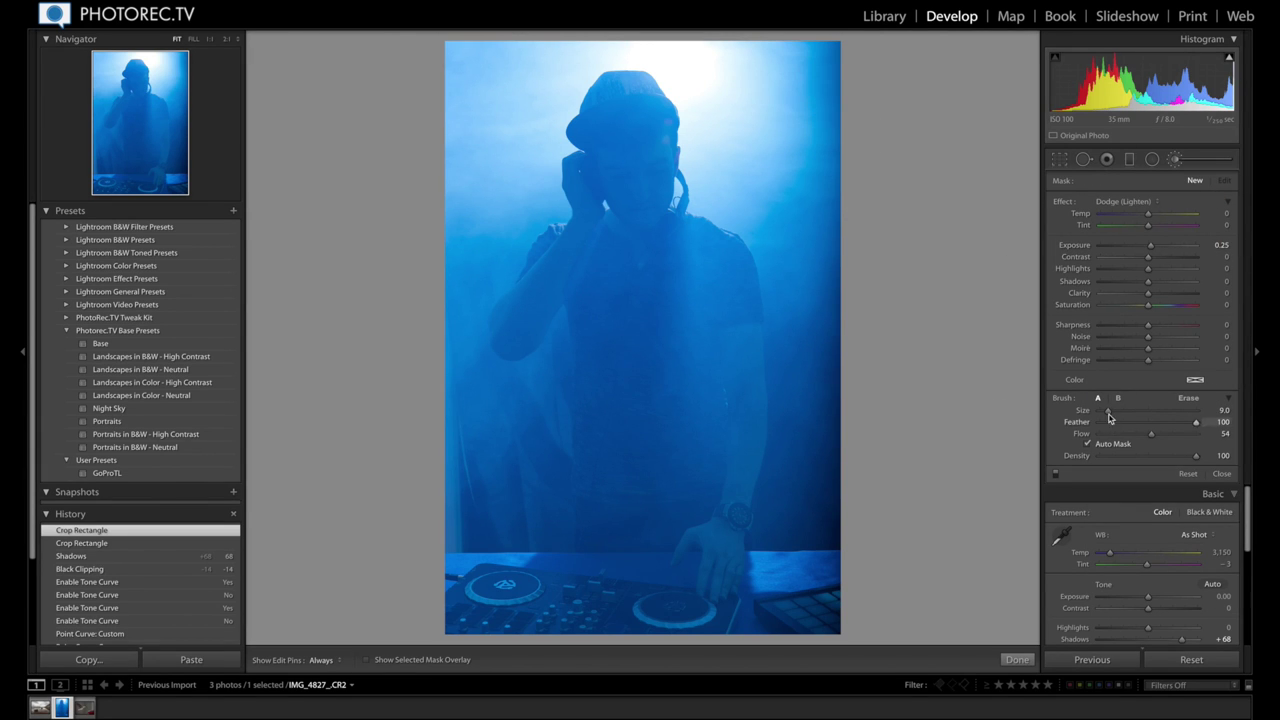
key(h)
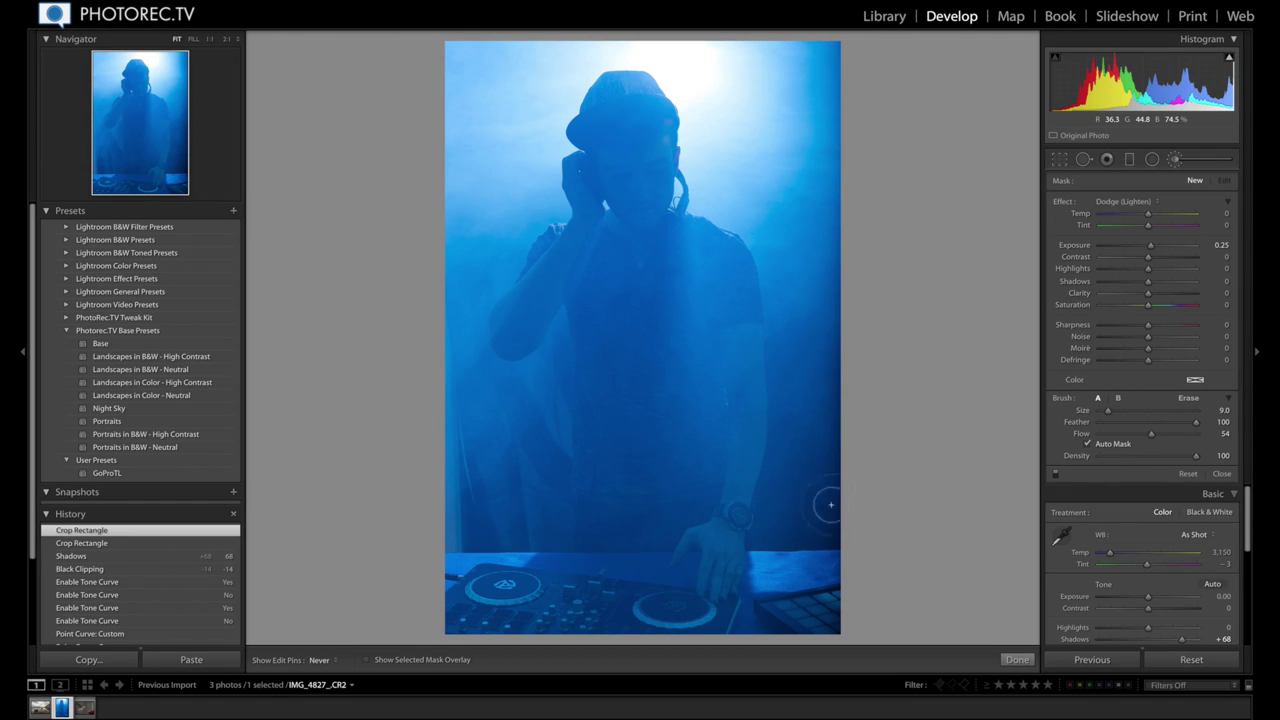
drag(866, 576, 866, 576)
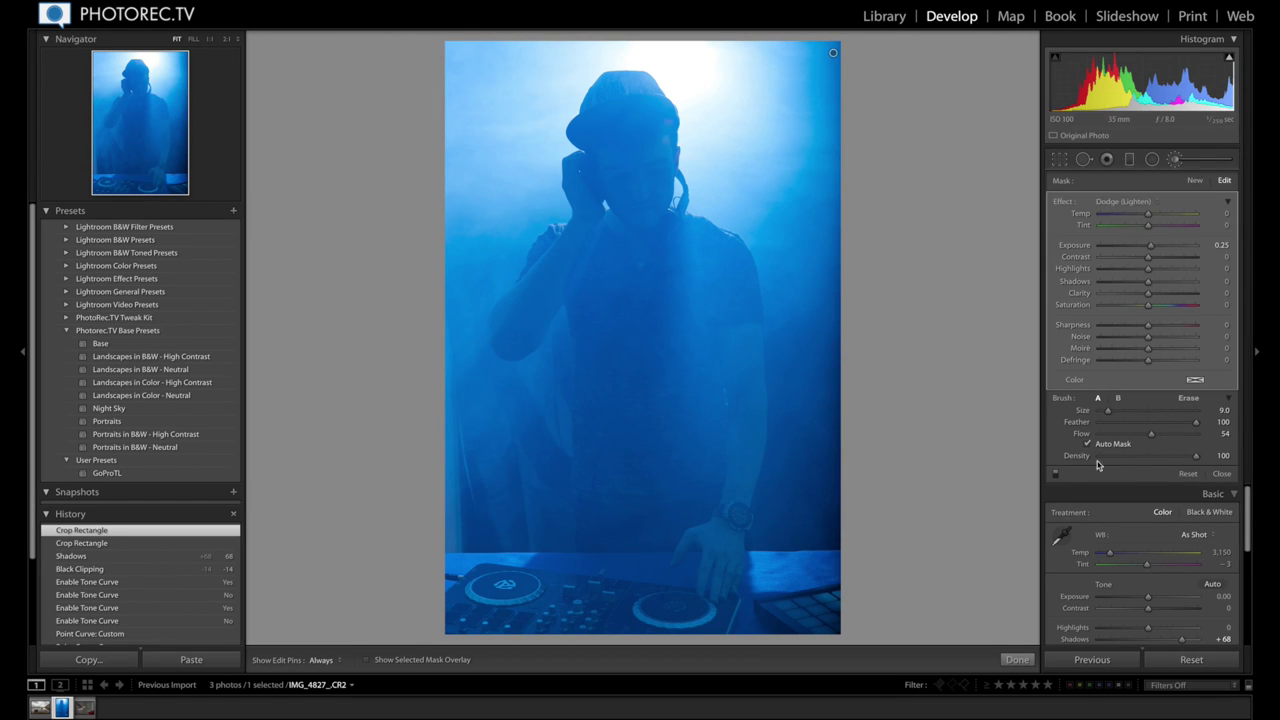
Step: Set the brush stroke's Exposure to 0.44
click(1151, 249)
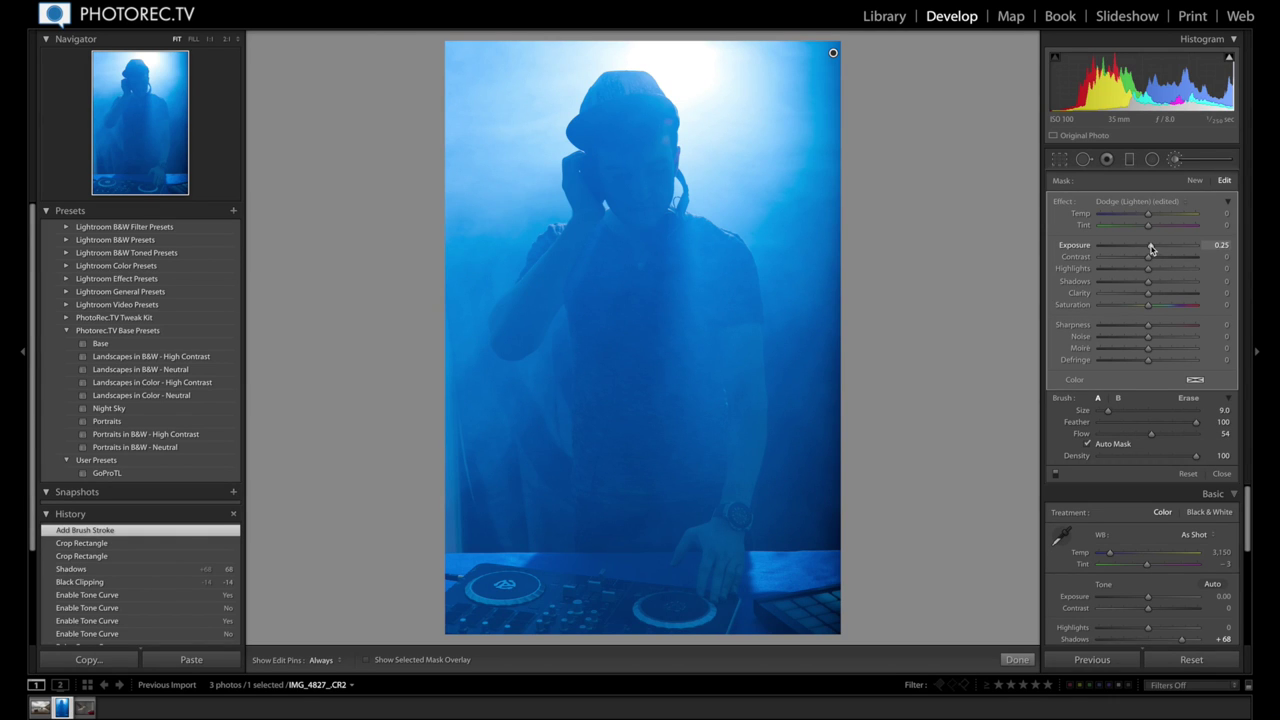
drag(1151, 249, 1154, 249)
drag(1154, 249, 1153, 249)
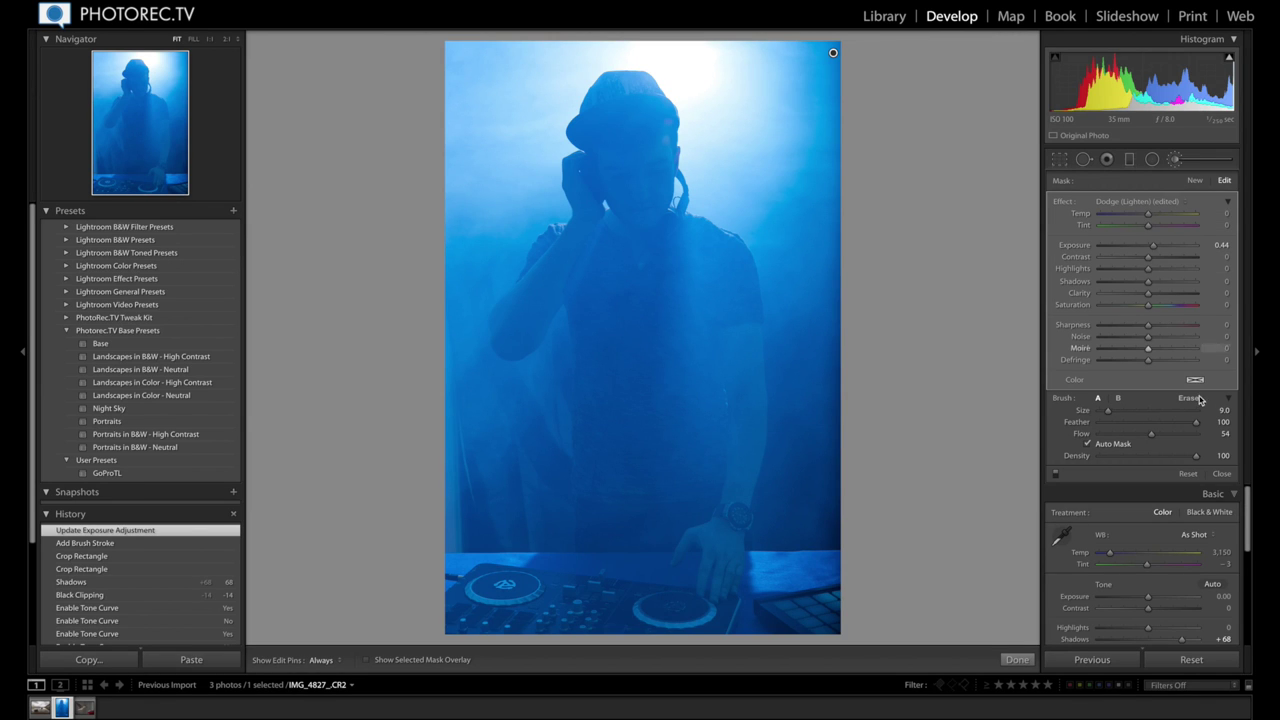
Step: Set a custom white balance of Temp 3,545 and Tint -1, then compare Before and after
click(1222, 474)
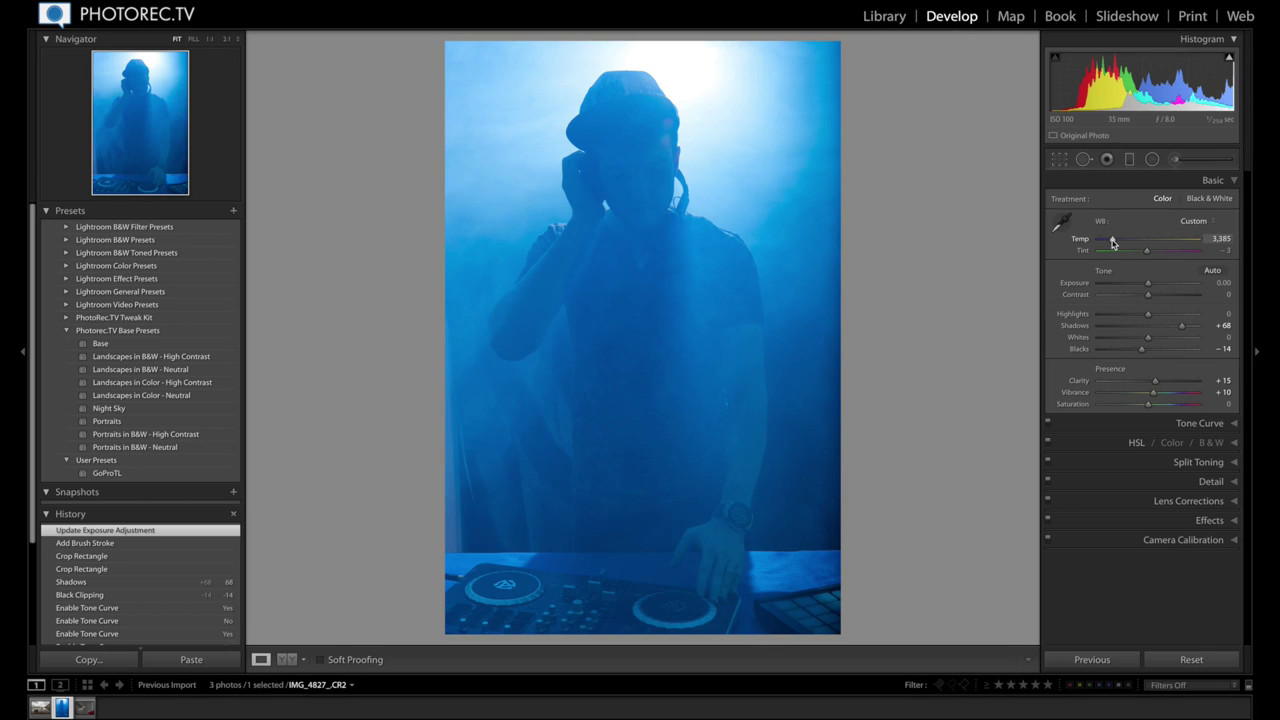
drag(1111, 243, 1153, 254)
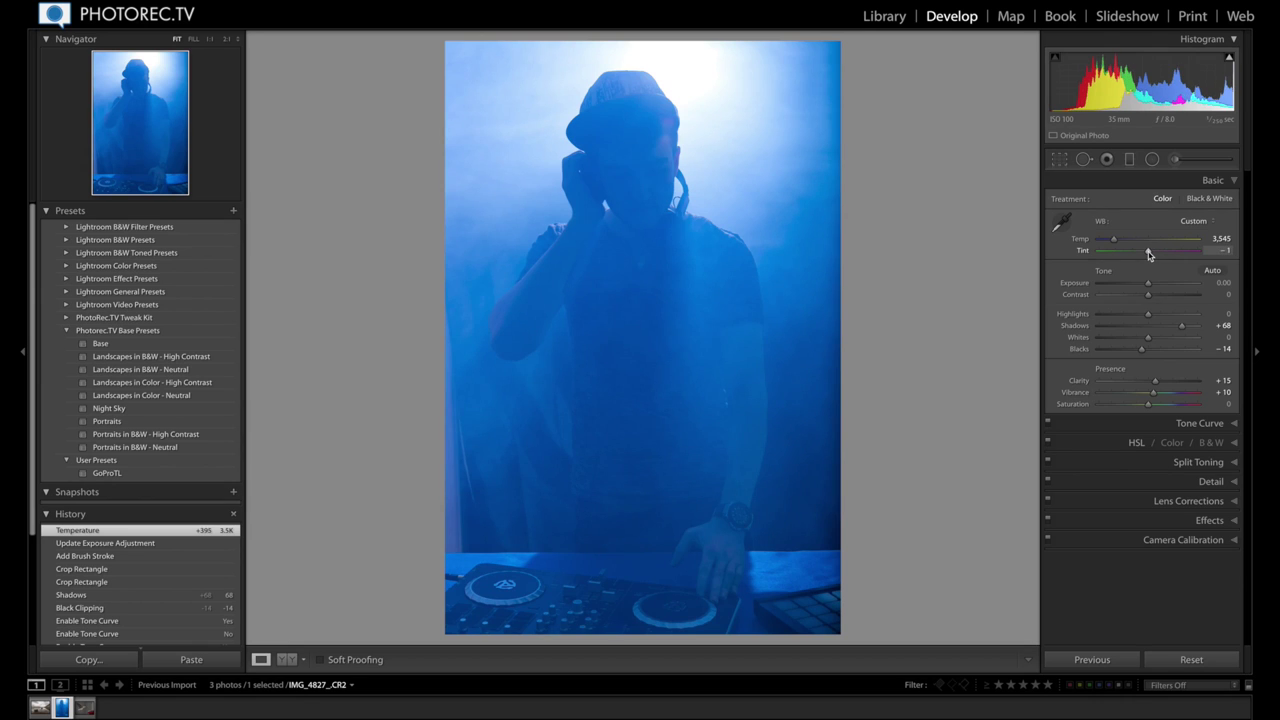
drag(1148, 254, 1148, 252)
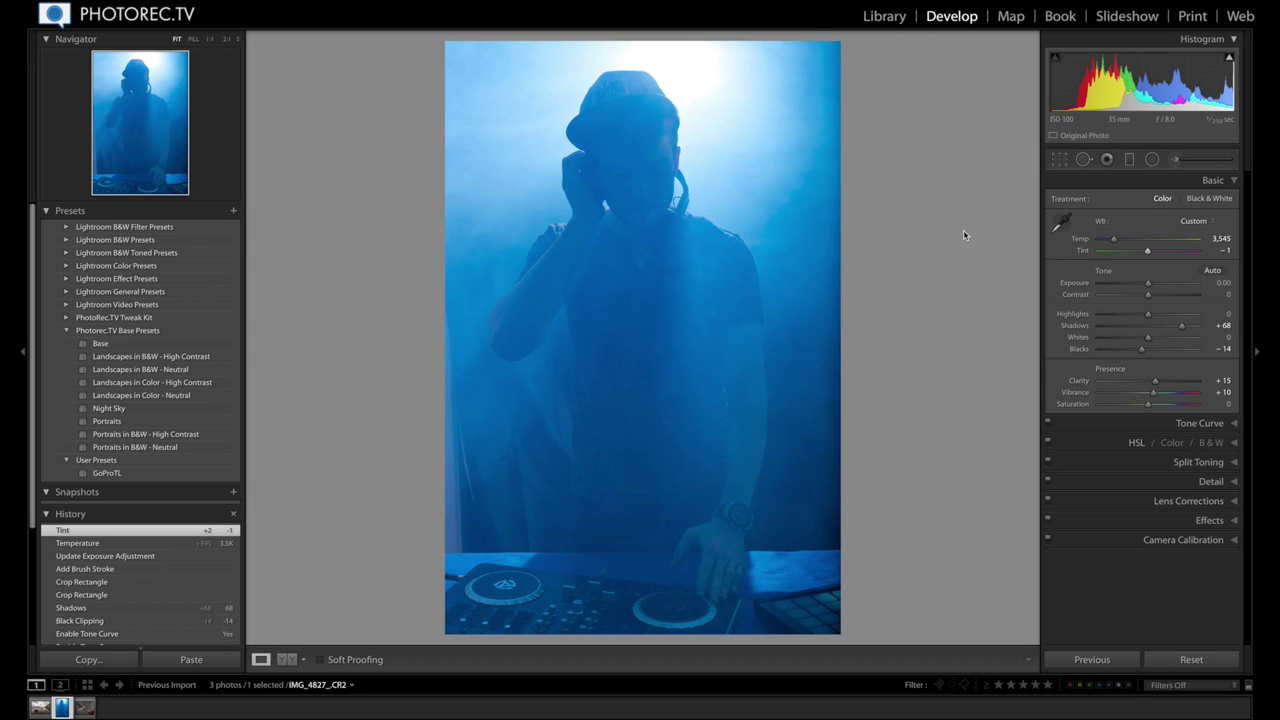
key(backslash)
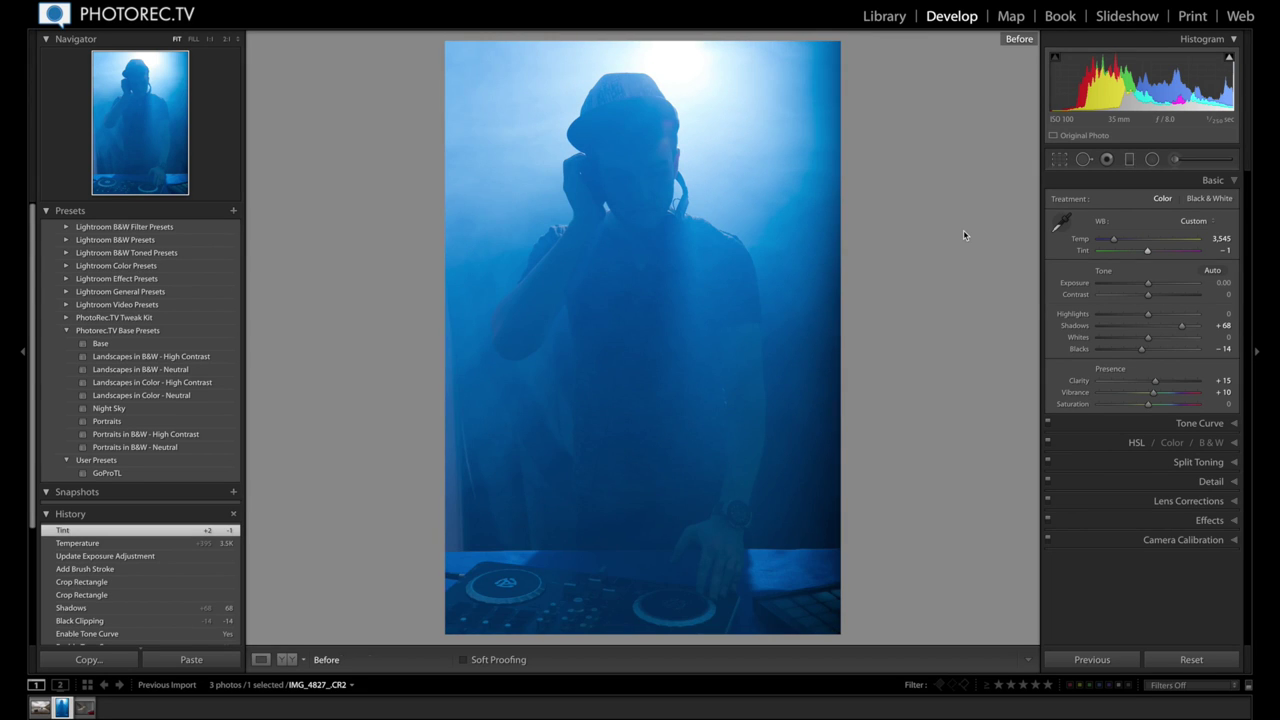
key(backslash)
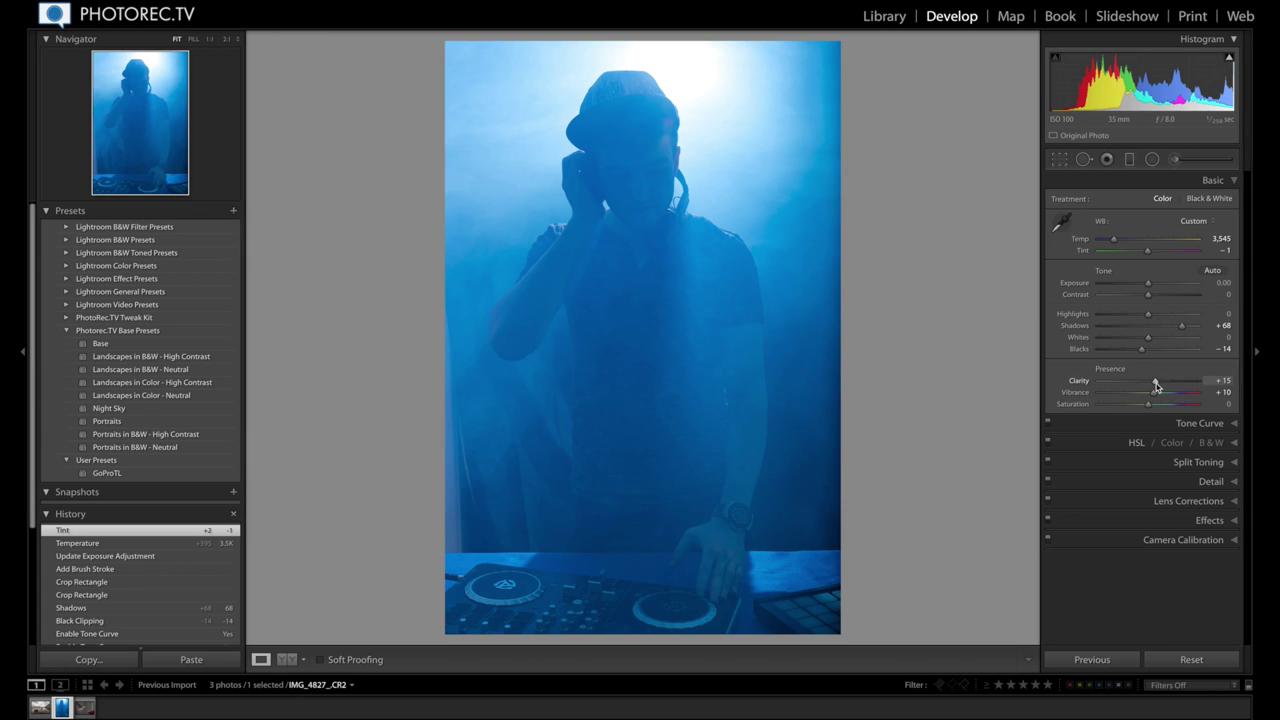
Step: Raise Clarity from +15 to +44 and toggle the Before view to compare
drag(1156, 385, 1172, 384)
key(backslash)
key(backslash)
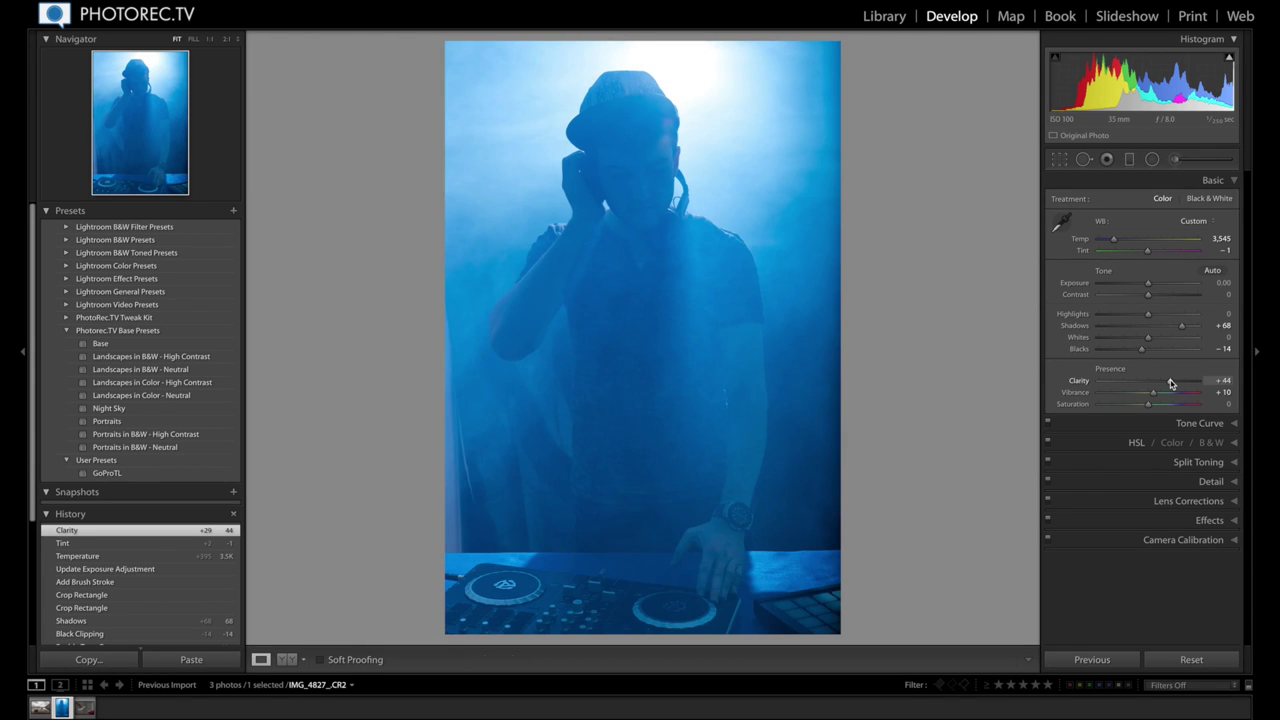
key(backslash)
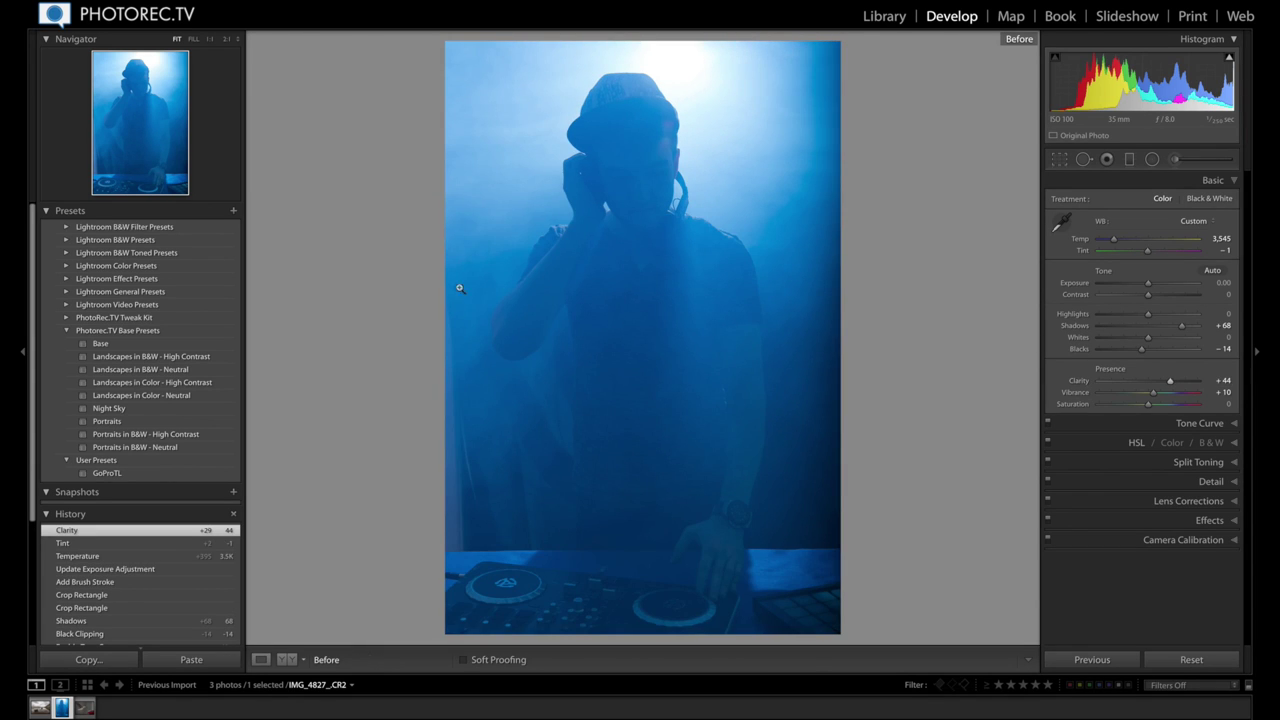
key(backslash)
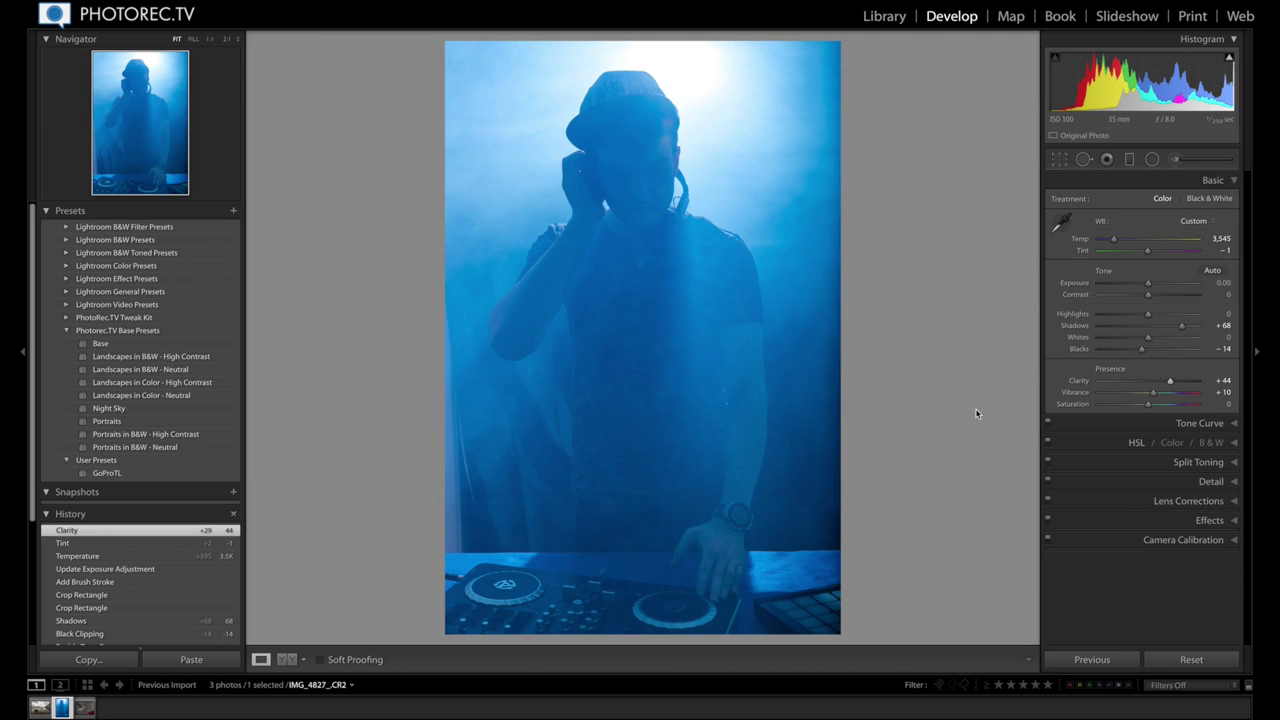
Step: Convert to black and white with gray mix Yellow +49, Orange +5 and Blue +5
click(1211, 442)
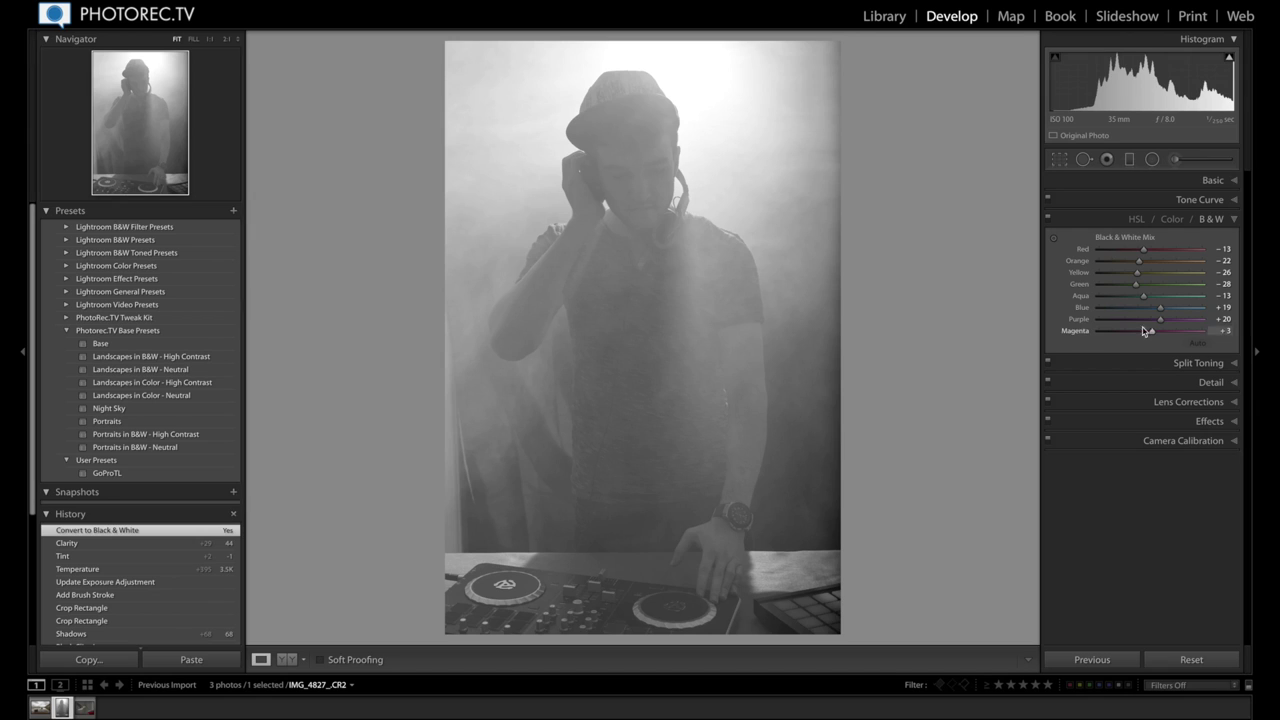
drag(1139, 261, 1155, 313)
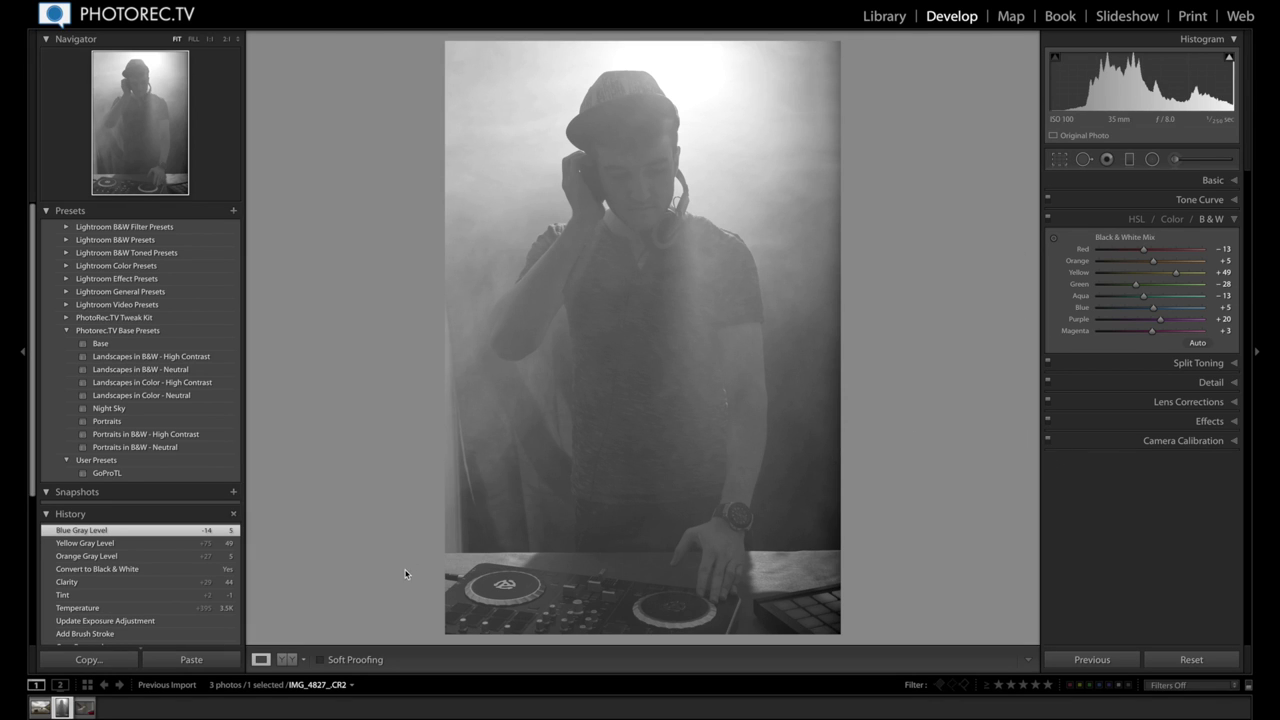
Step: Open the hummingbird photo from the filmstrip and raise its Exposure to +0.45
click(84, 707)
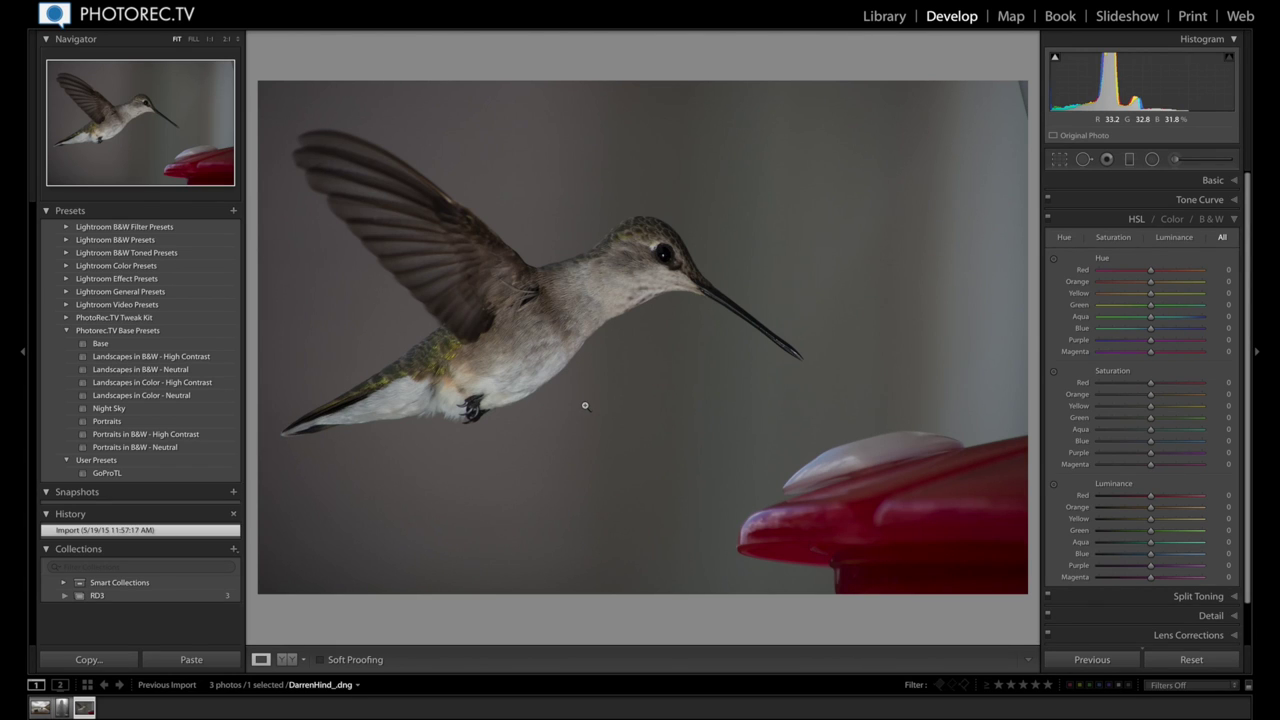
click(1215, 180)
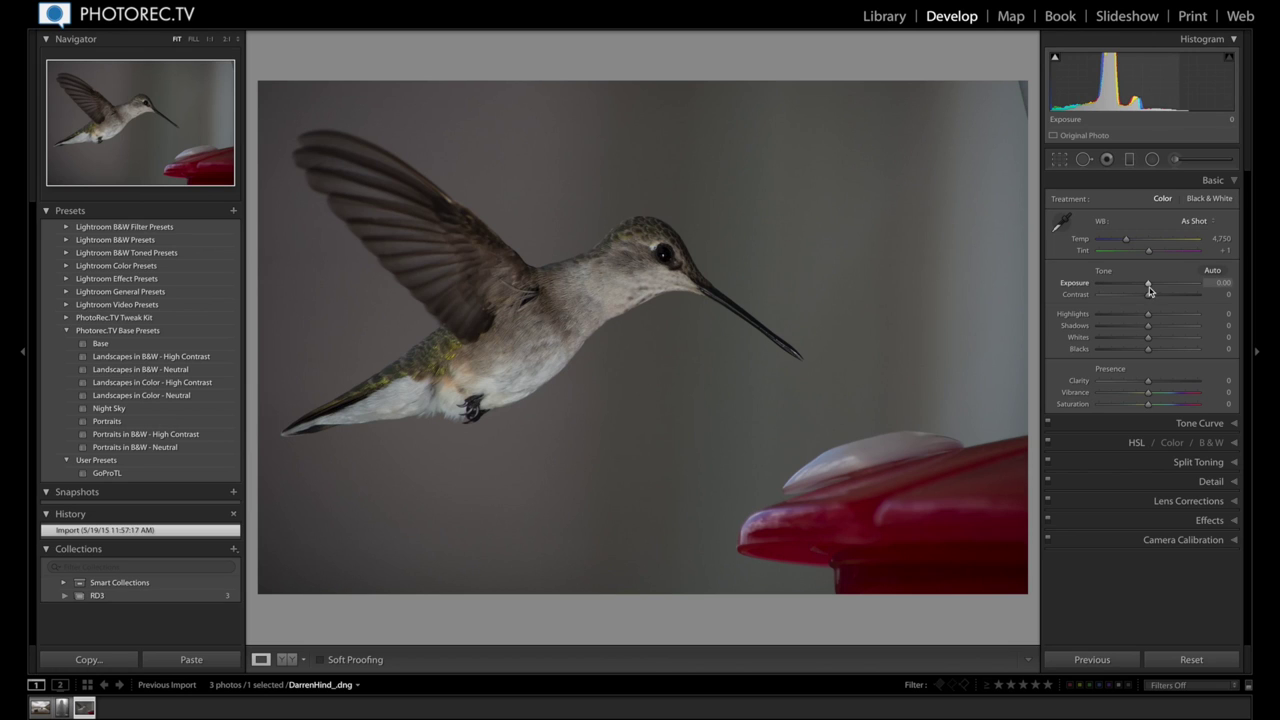
drag(1149, 287, 1149, 287)
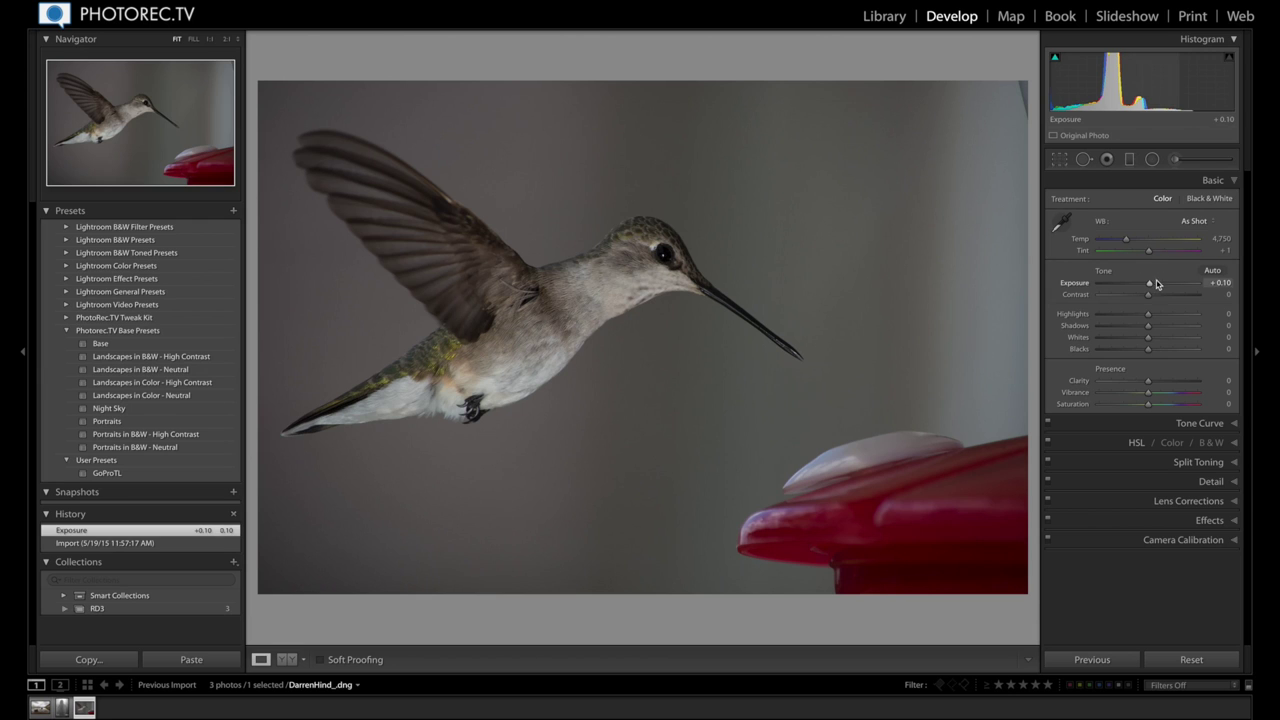
drag(1149, 287, 1153, 287)
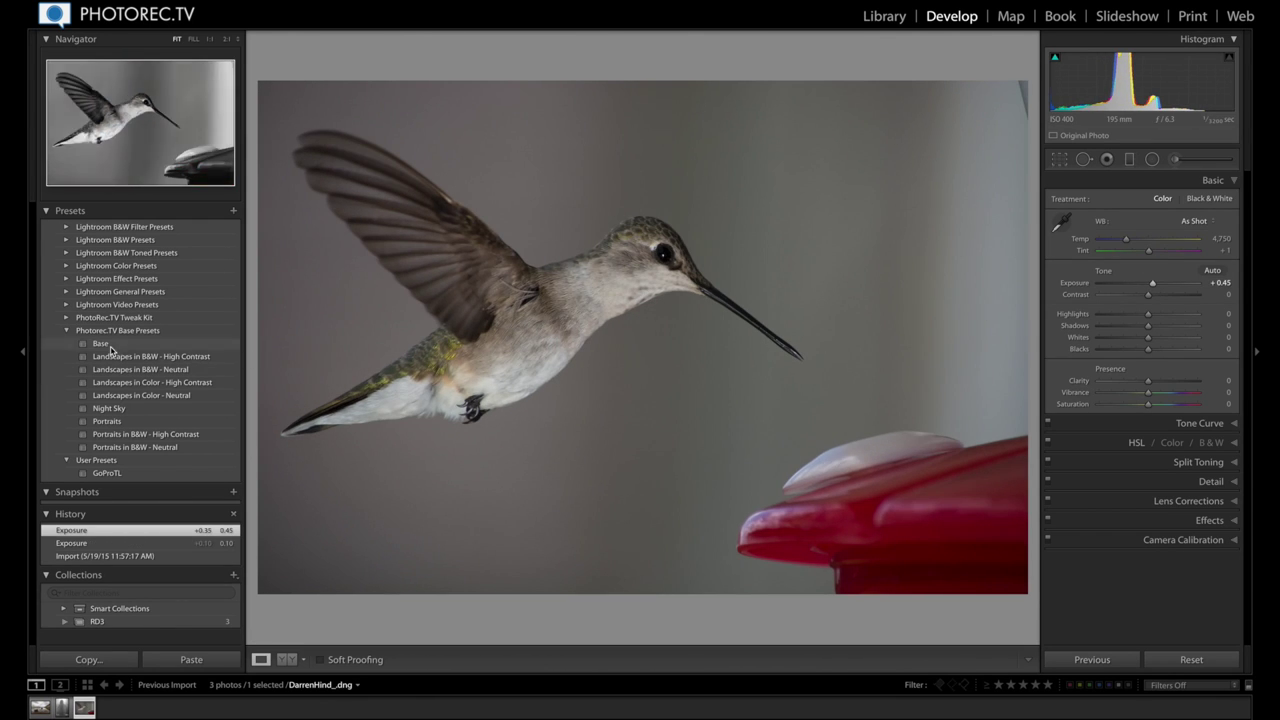
Step: Apply the Base preset to the hummingbird photo and push Exposure up to +0.75
click(117, 346)
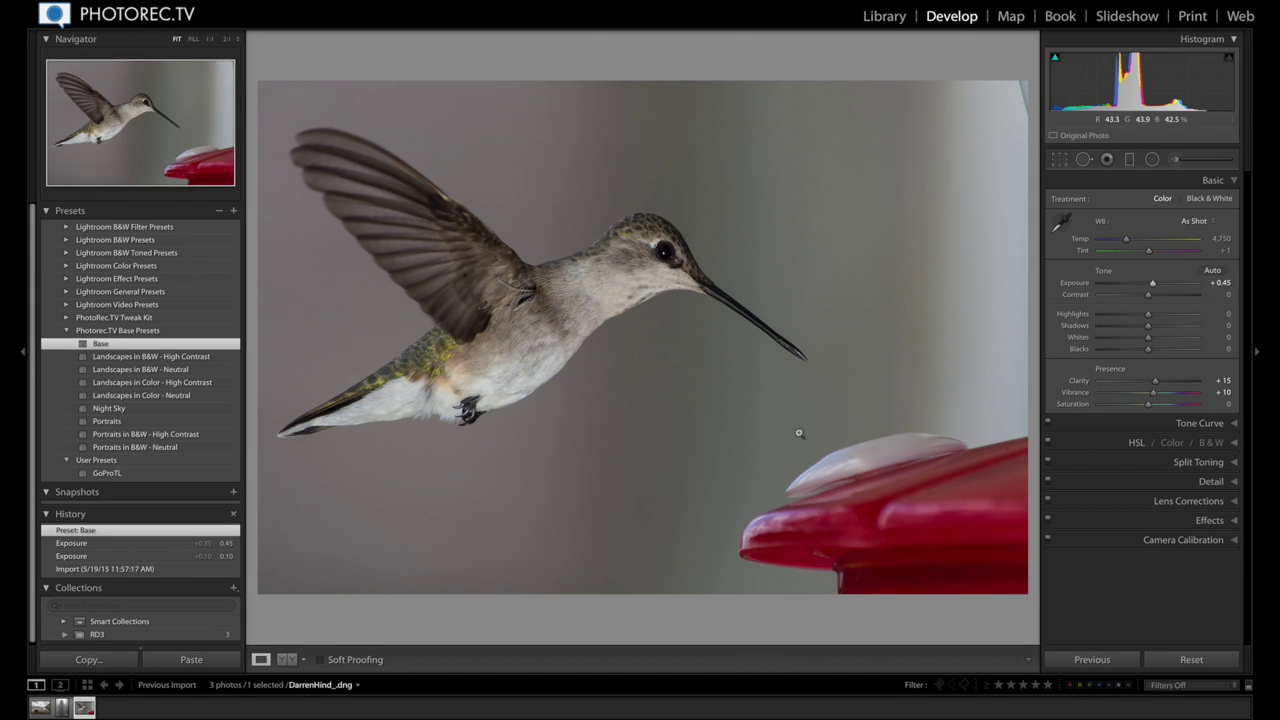
drag(1156, 285, 1165, 286)
key(Up)
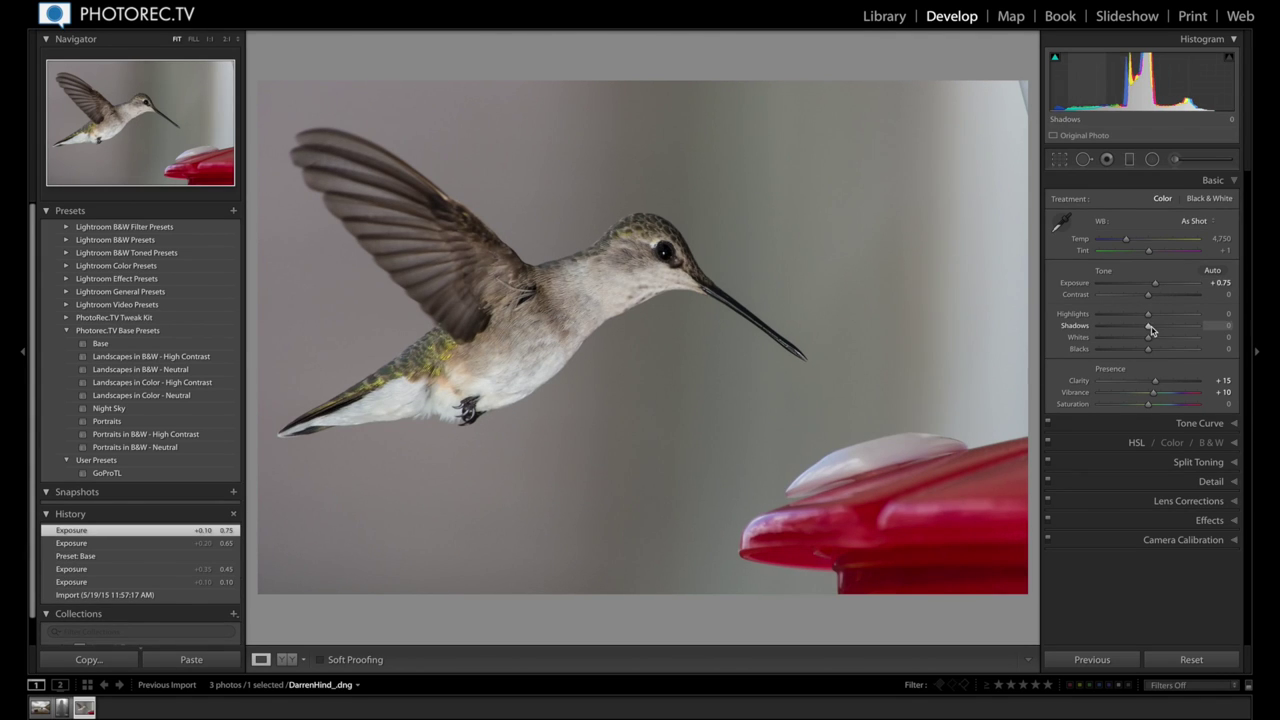
Step: Set Shadows to +15 and Clarity to +25, and settle Saturation at +10
drag(1148, 326, 1158, 332)
drag(1166, 382, 1169, 384)
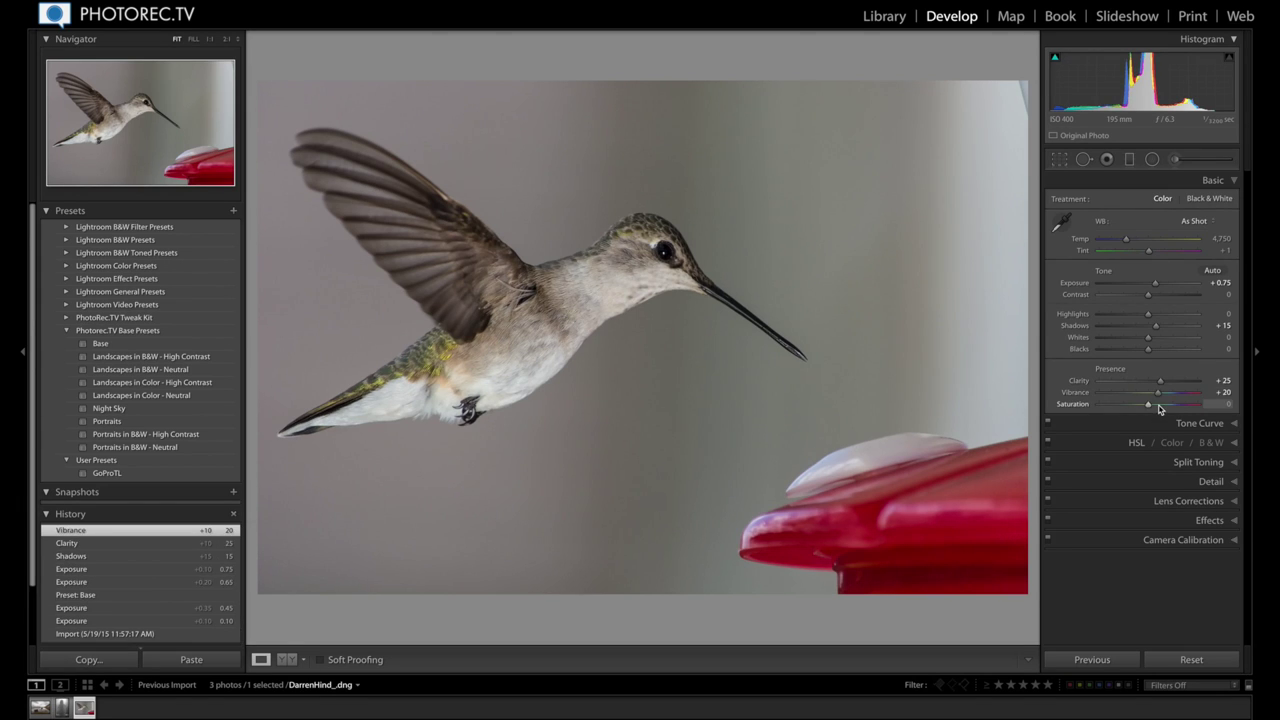
drag(1162, 406, 1168, 404)
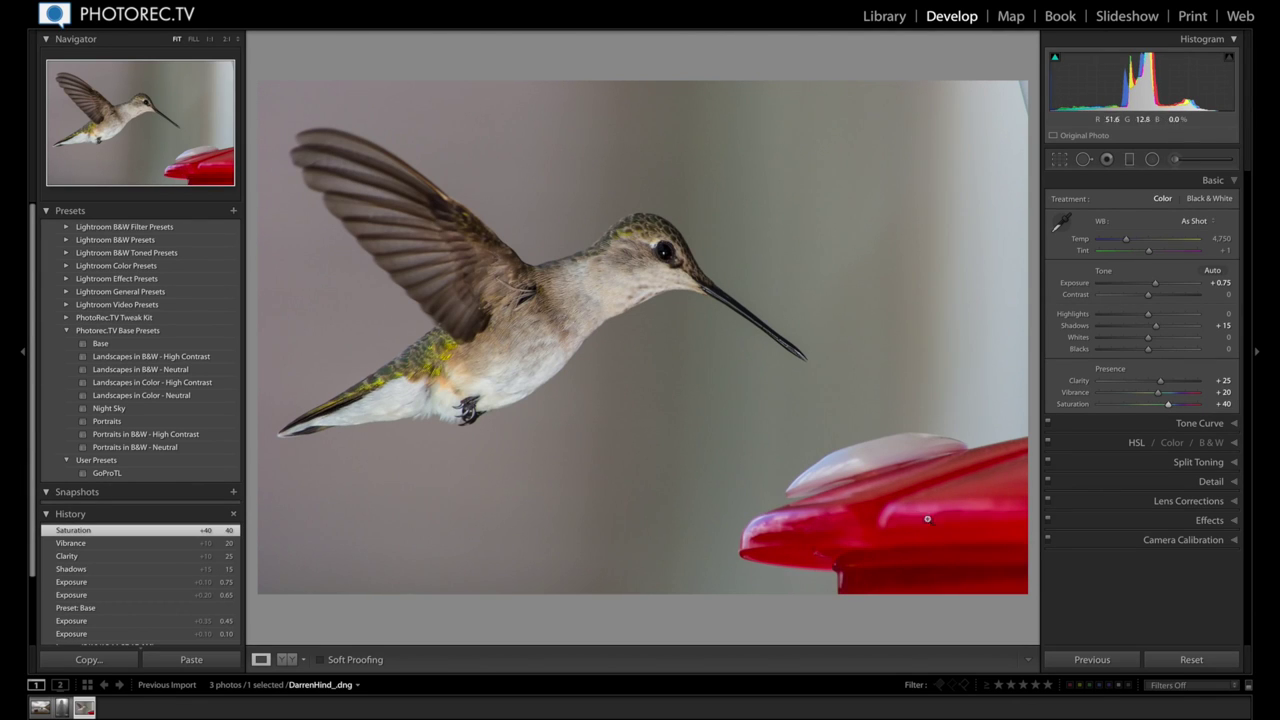
drag(1160, 409, 1152, 406)
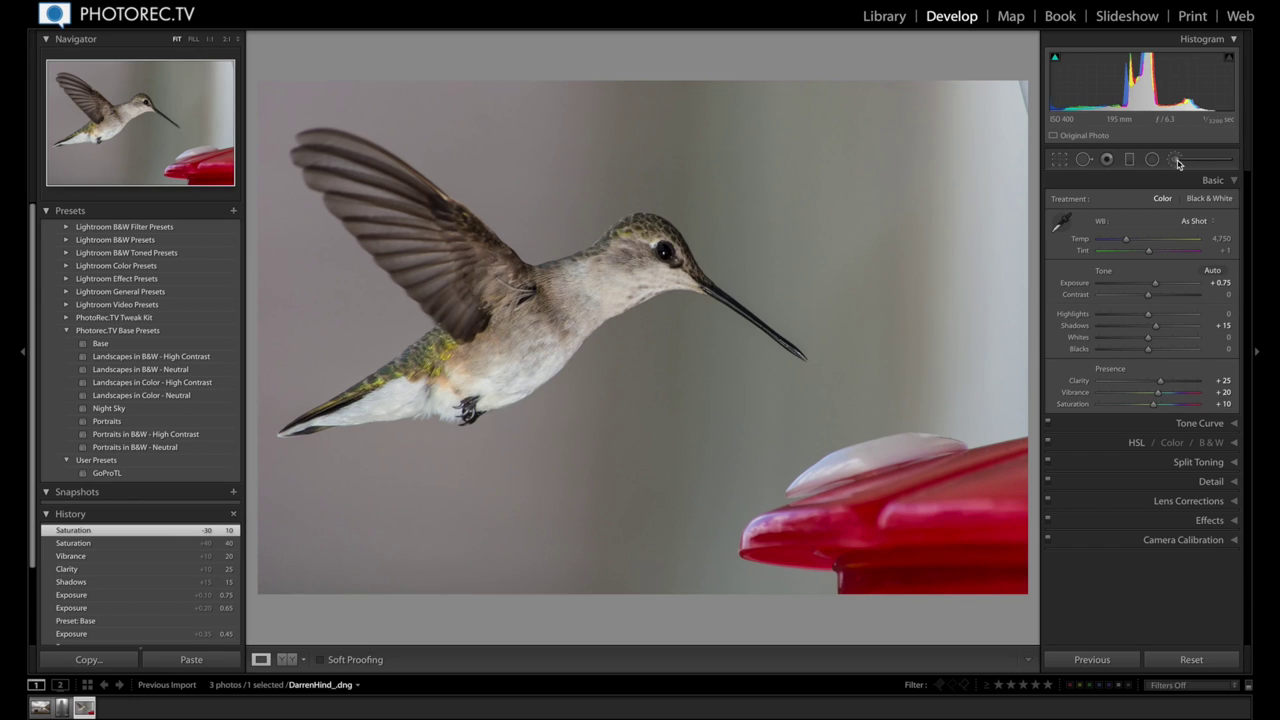
Step: Set up the Adjustment Brush with the Saturation effect and a smaller brush size
click(1176, 161)
click(1135, 201)
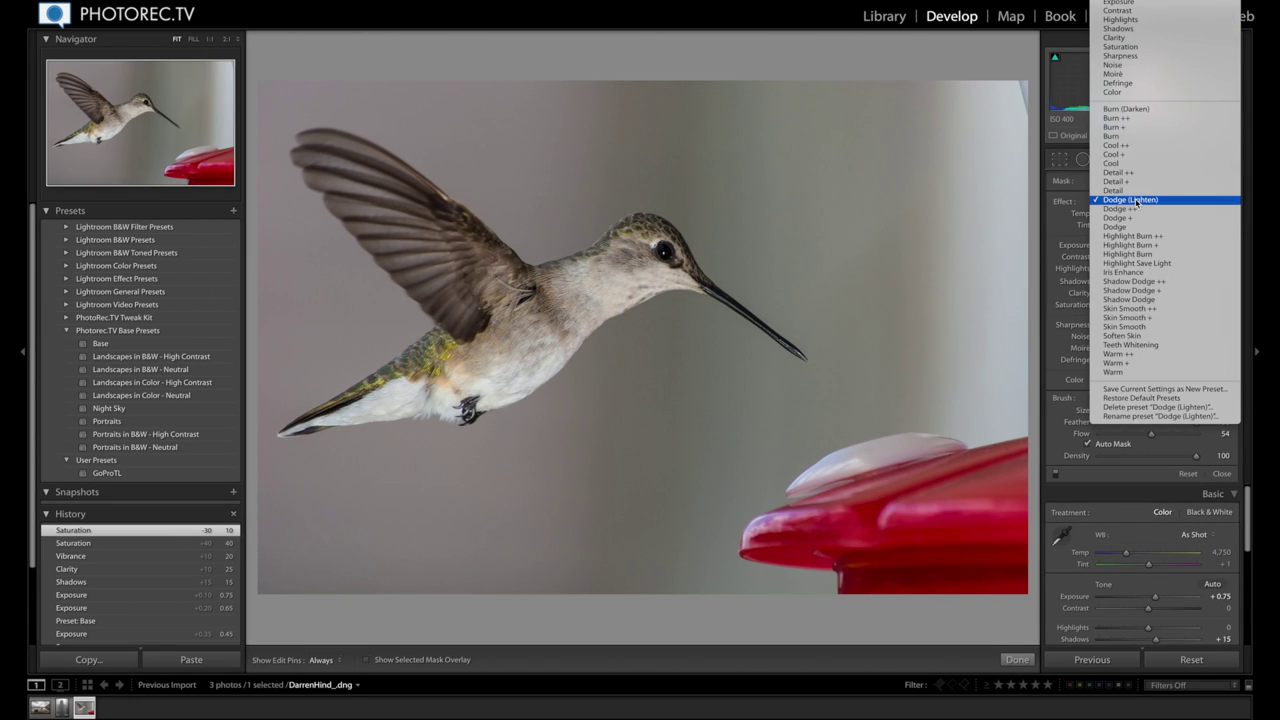
click(1155, 49)
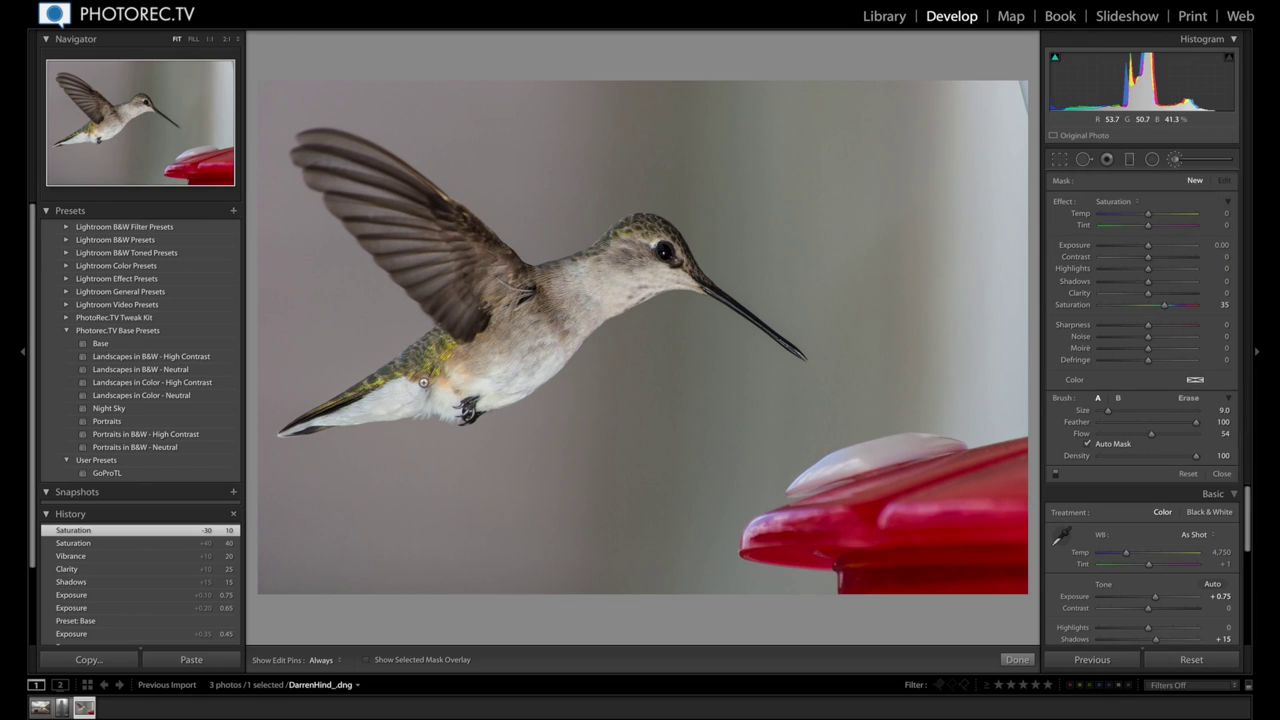
key(h)
key(bracketleft)
Step: Paint three saturation strokes over the hummingbird, then lower the brush Saturation to 27
click(436, 373)
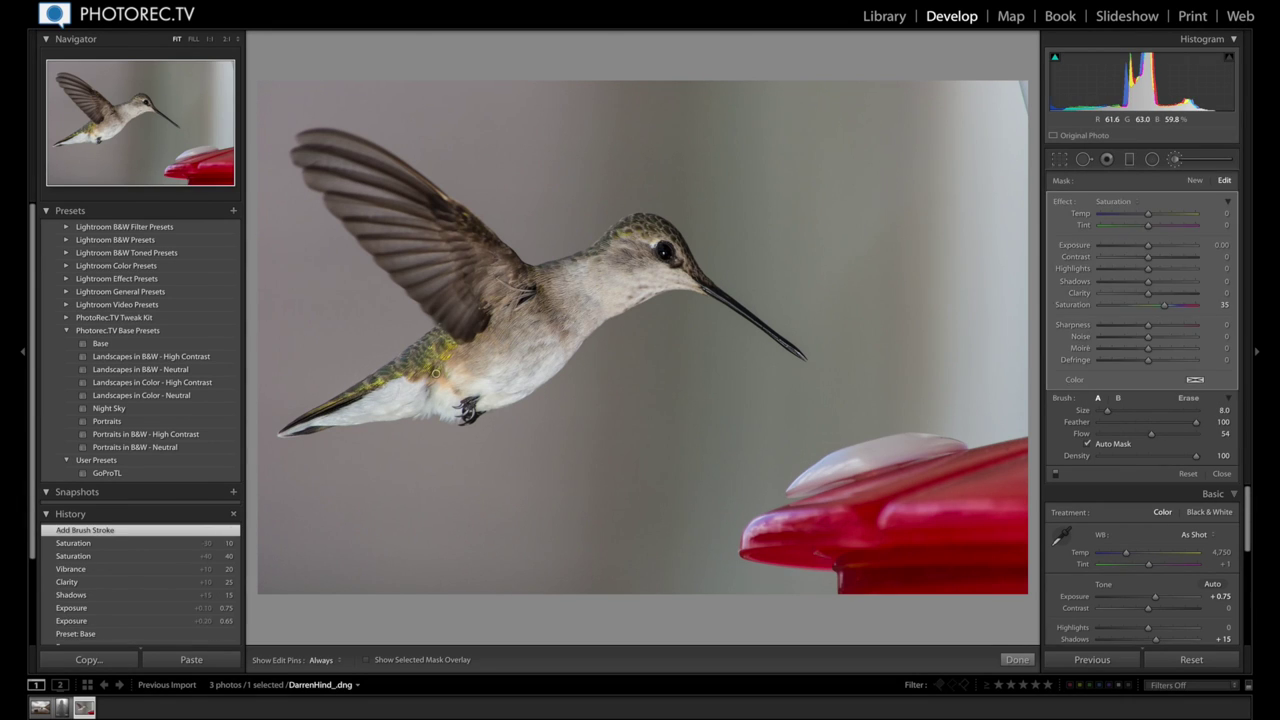
key(h)
key(bracketleft)
click(436, 374)
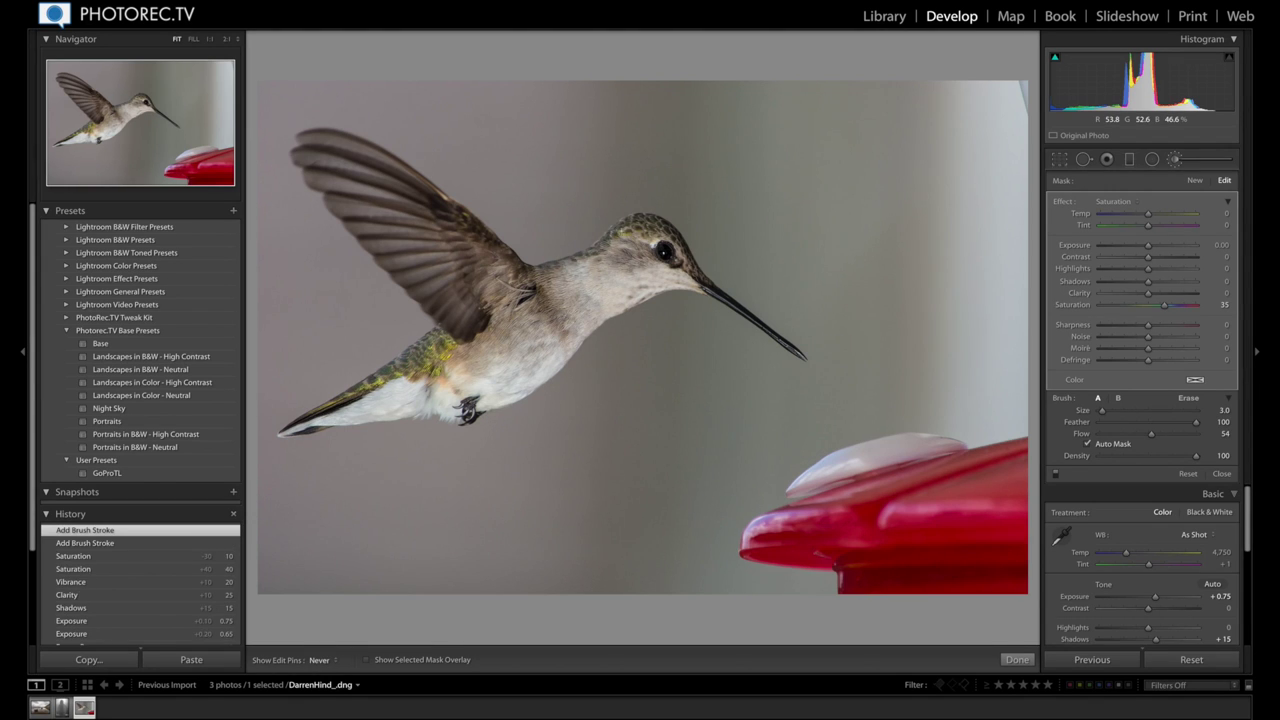
key(h)
click(652, 225)
drag(1171, 306, 1161, 309)
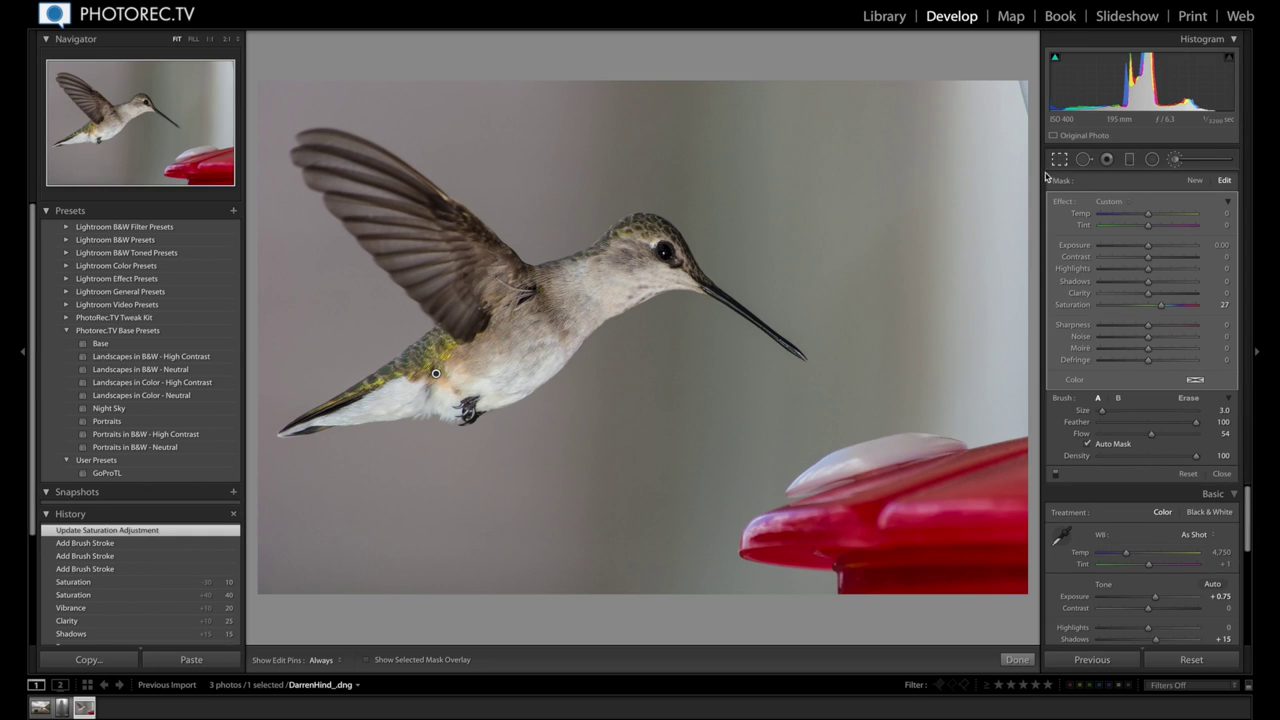
Step: Pull the crop edges in slightly on every side with the Crop tool (R) and commit the crop
key(r)
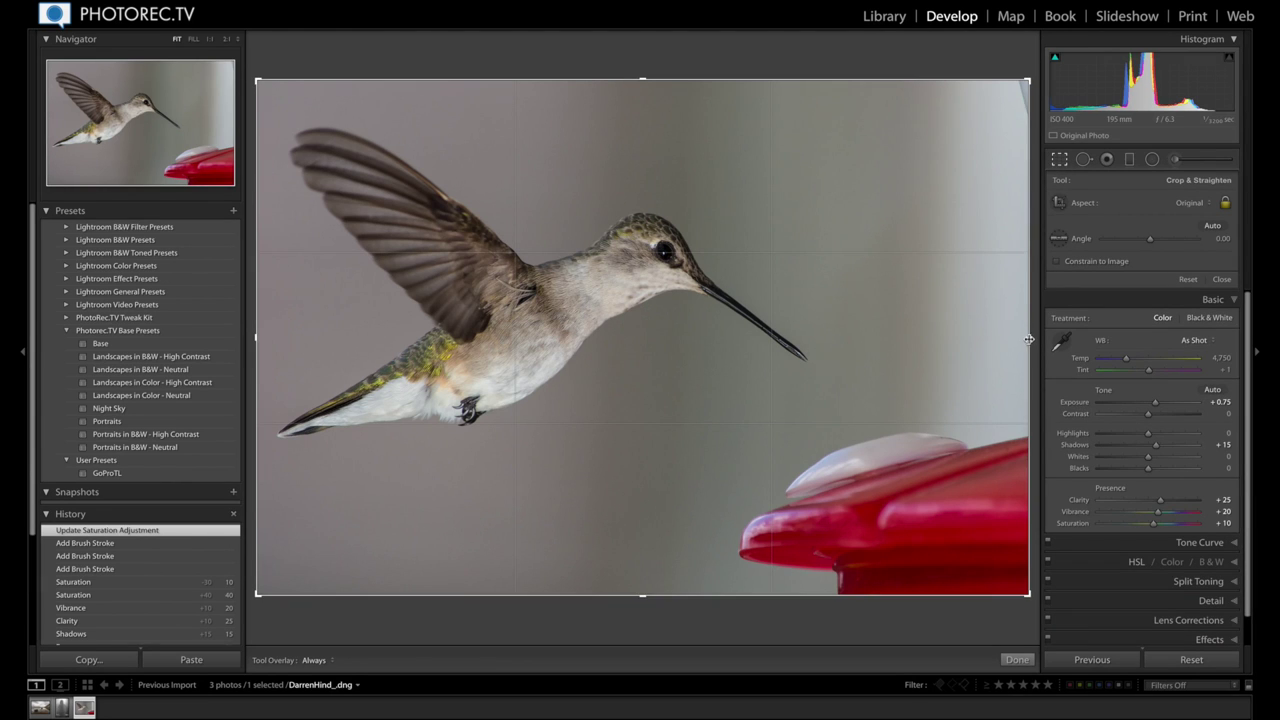
drag(1027, 340, 1022, 343)
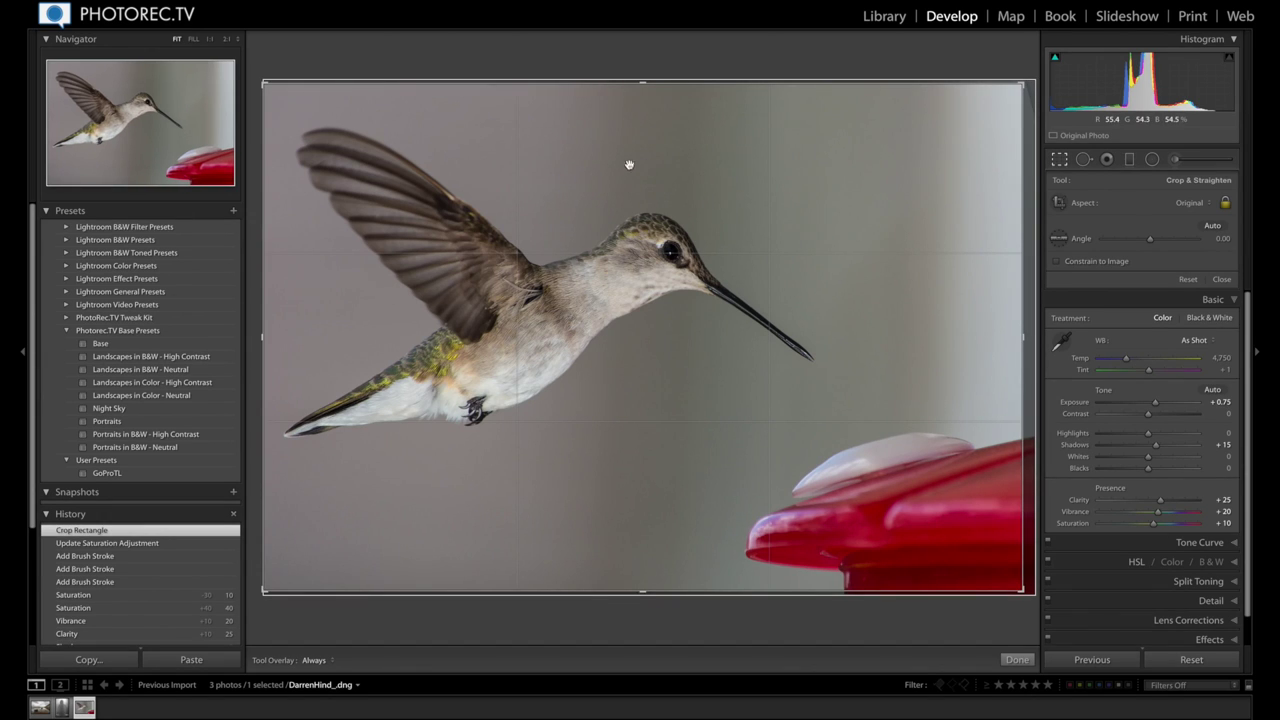
key(Return)
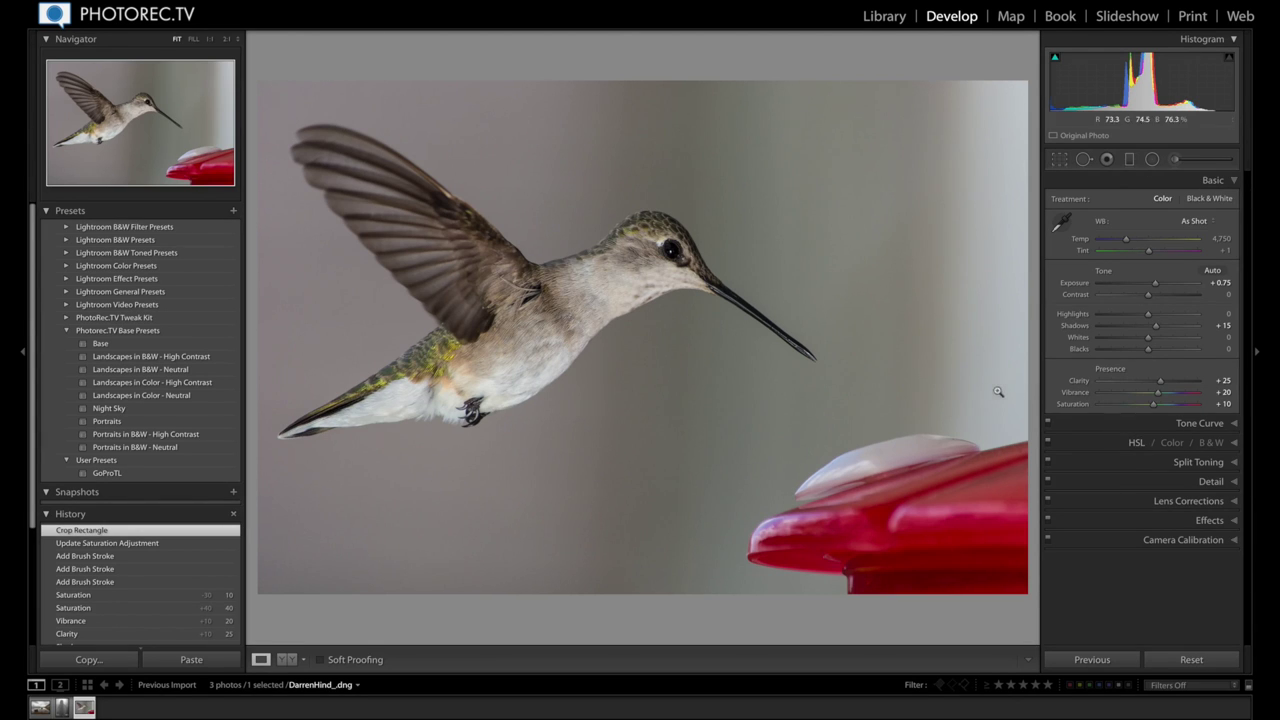
Step: Set Luminance noise reduction to 18 in the Detail panel, checking the bird's head up close
click(673, 253)
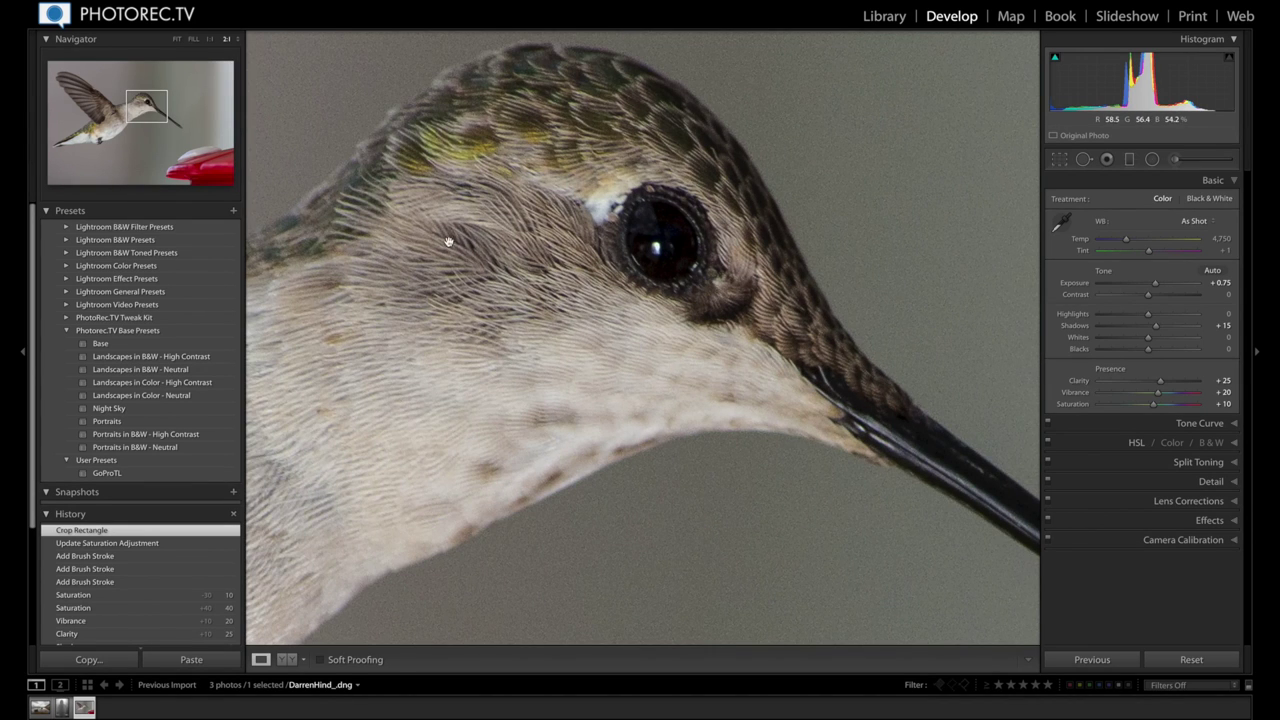
click(672, 321)
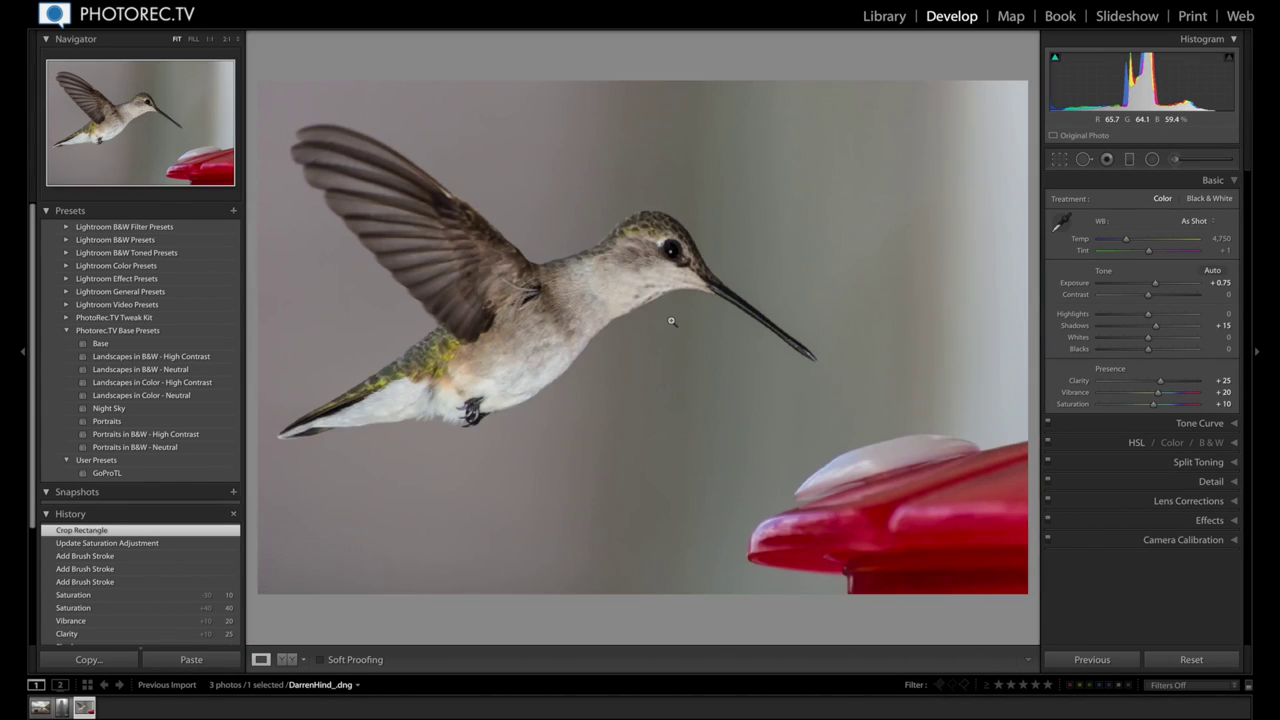
click(1218, 523)
click(1211, 259)
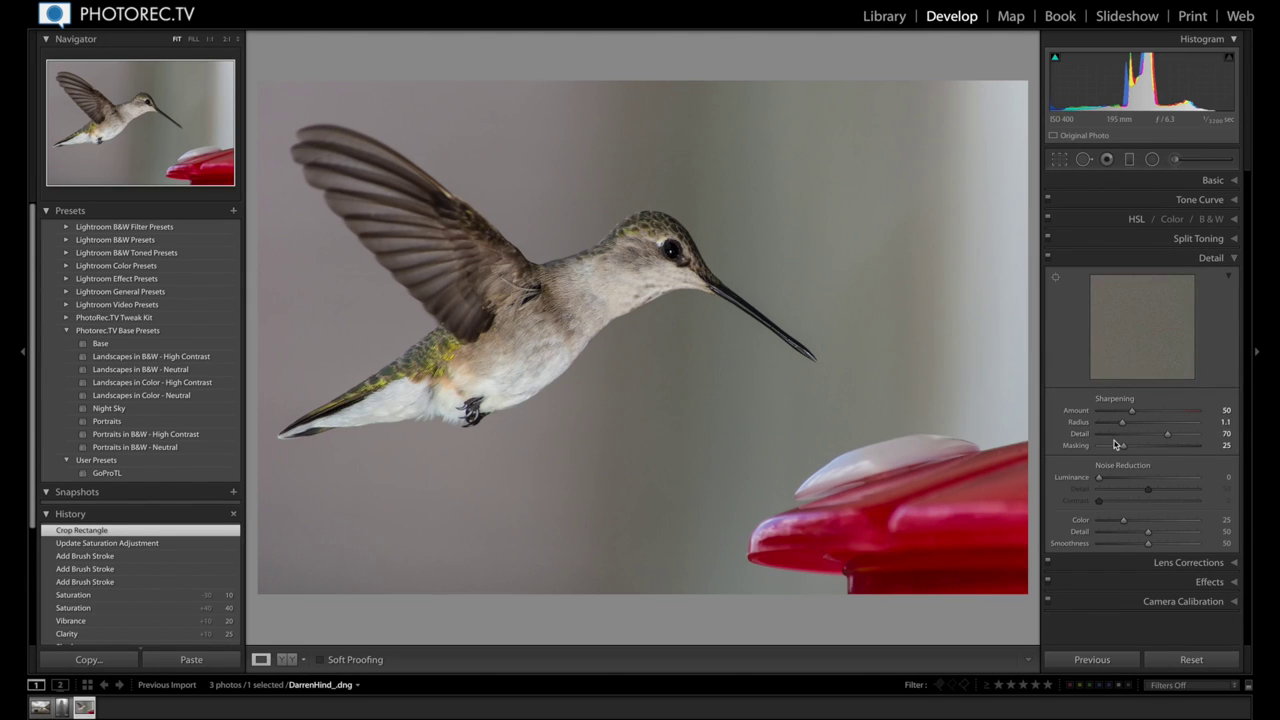
drag(1100, 480, 1119, 488)
click(653, 252)
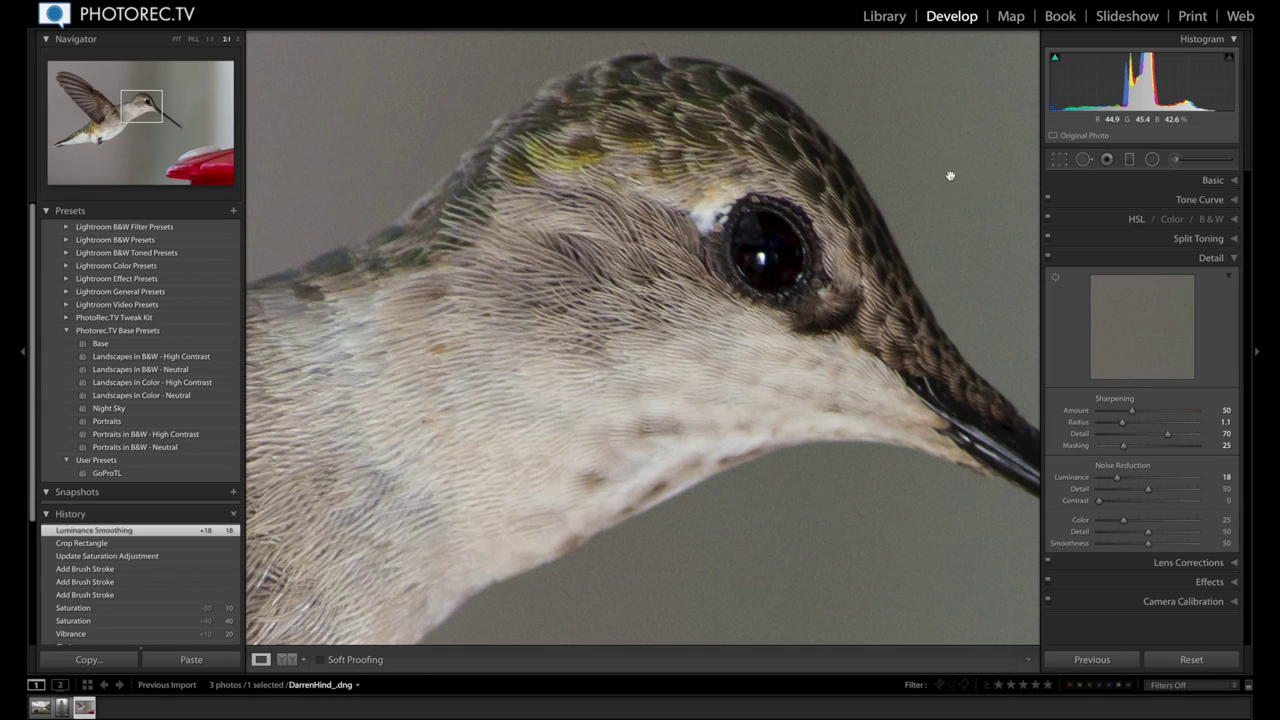
click(875, 356)
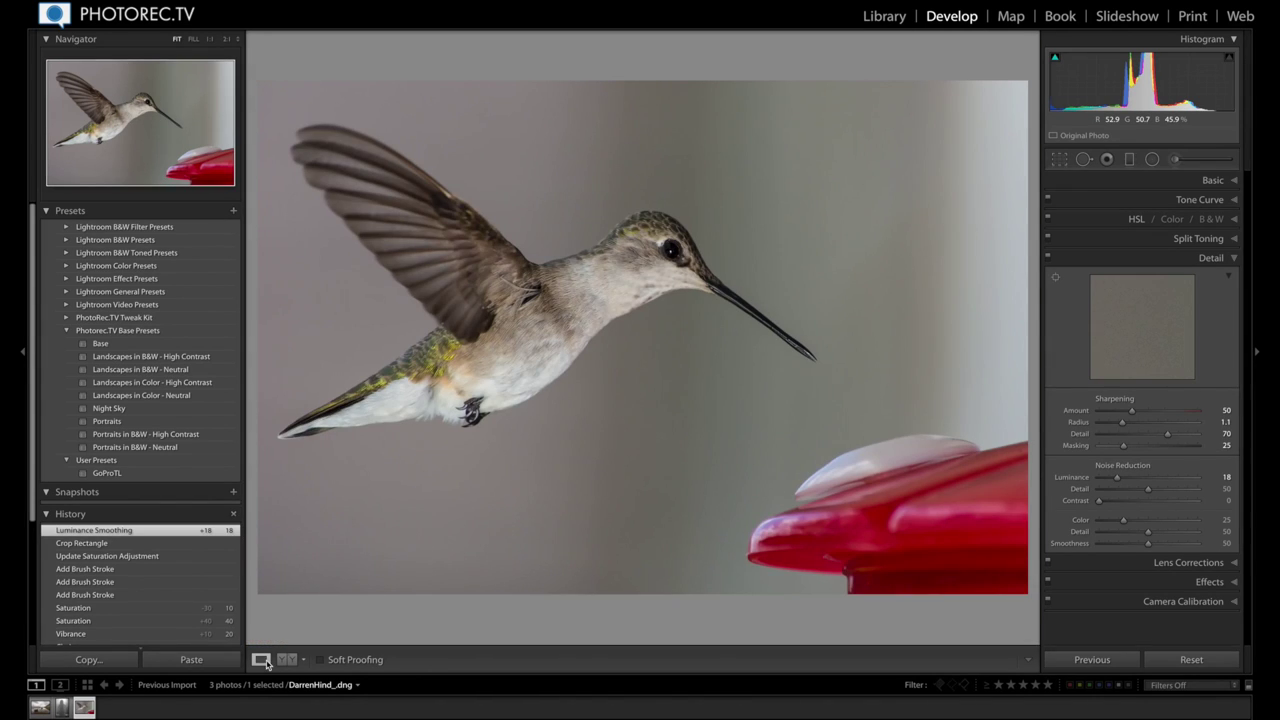
click(62, 710)
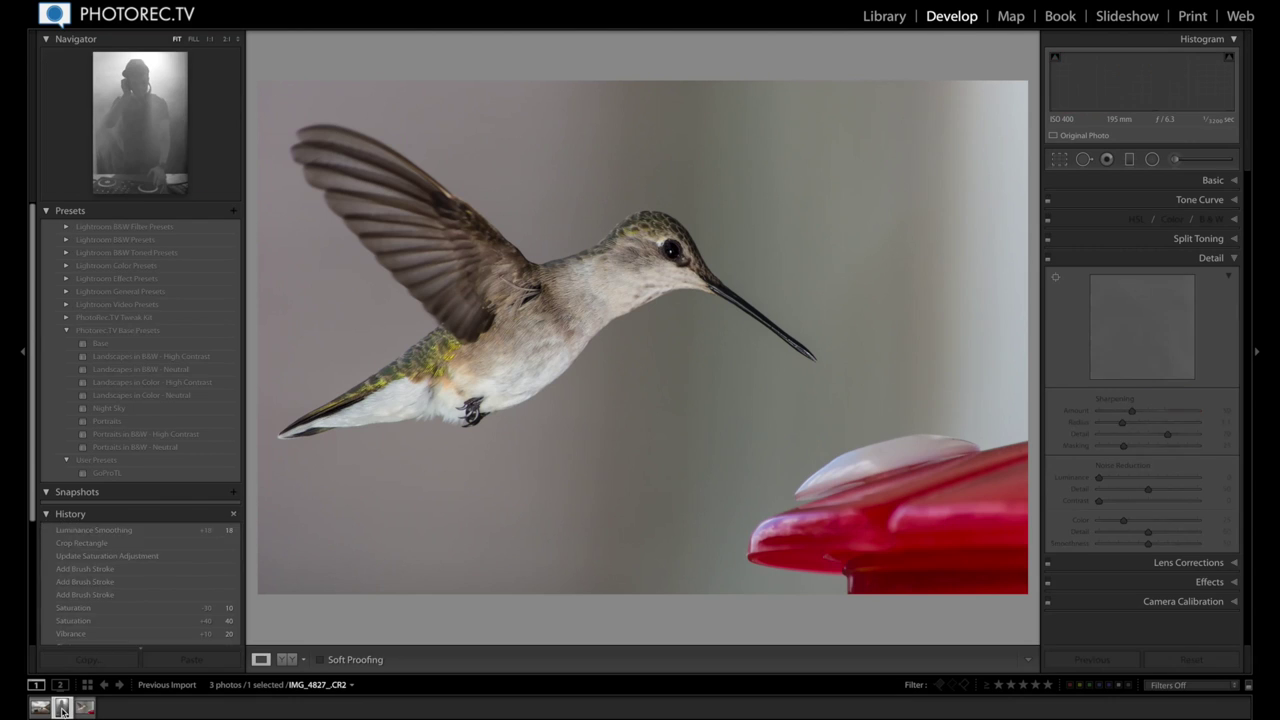
click(84, 707)
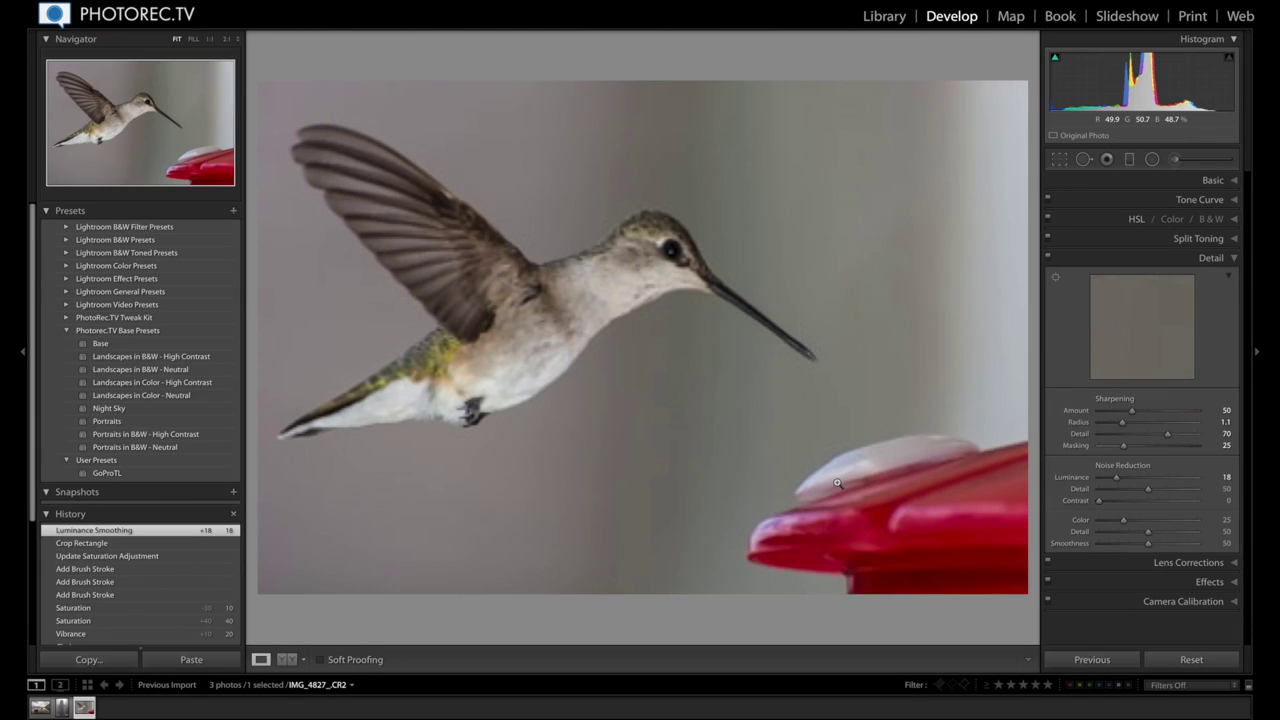
key(backslash)
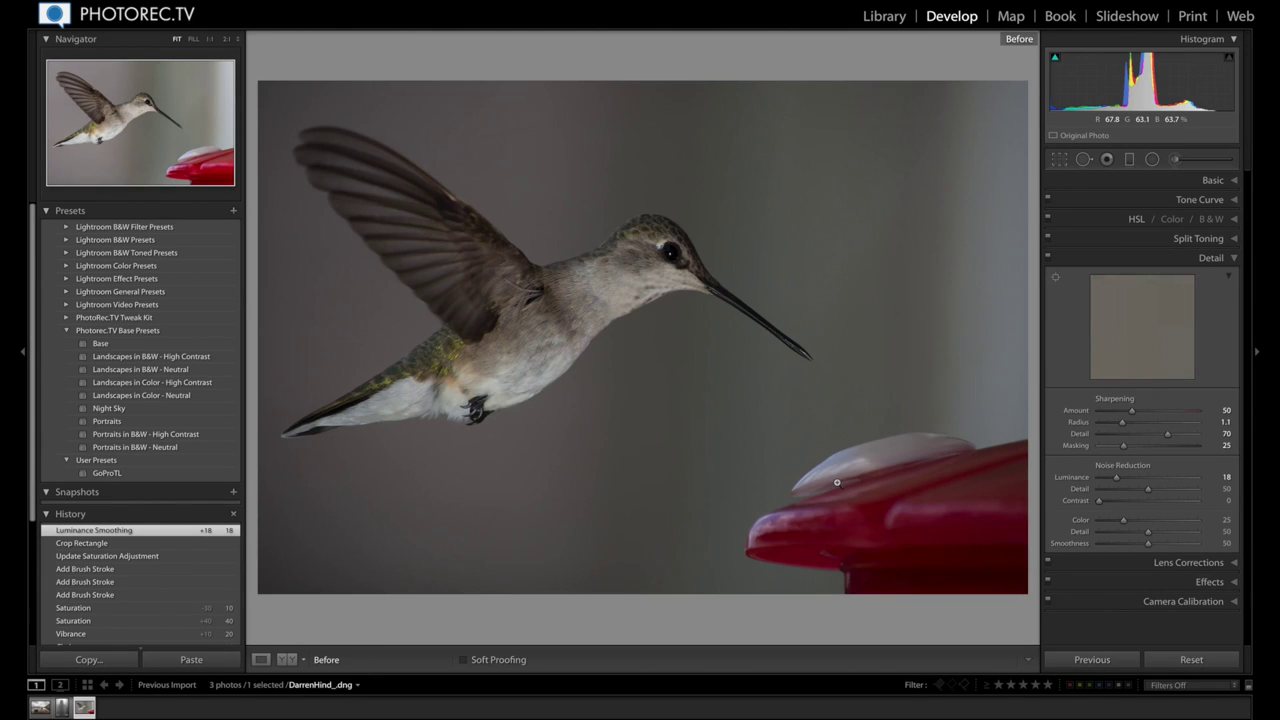
key(backslash)
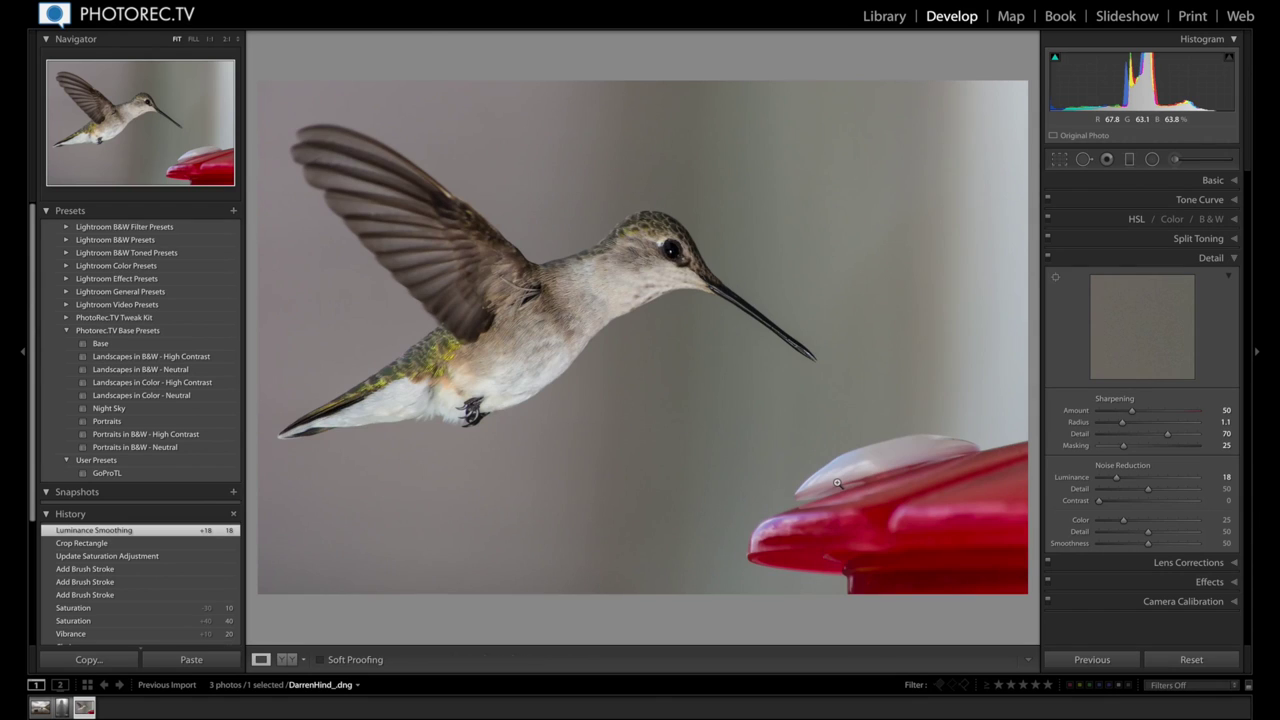
key(backslash)
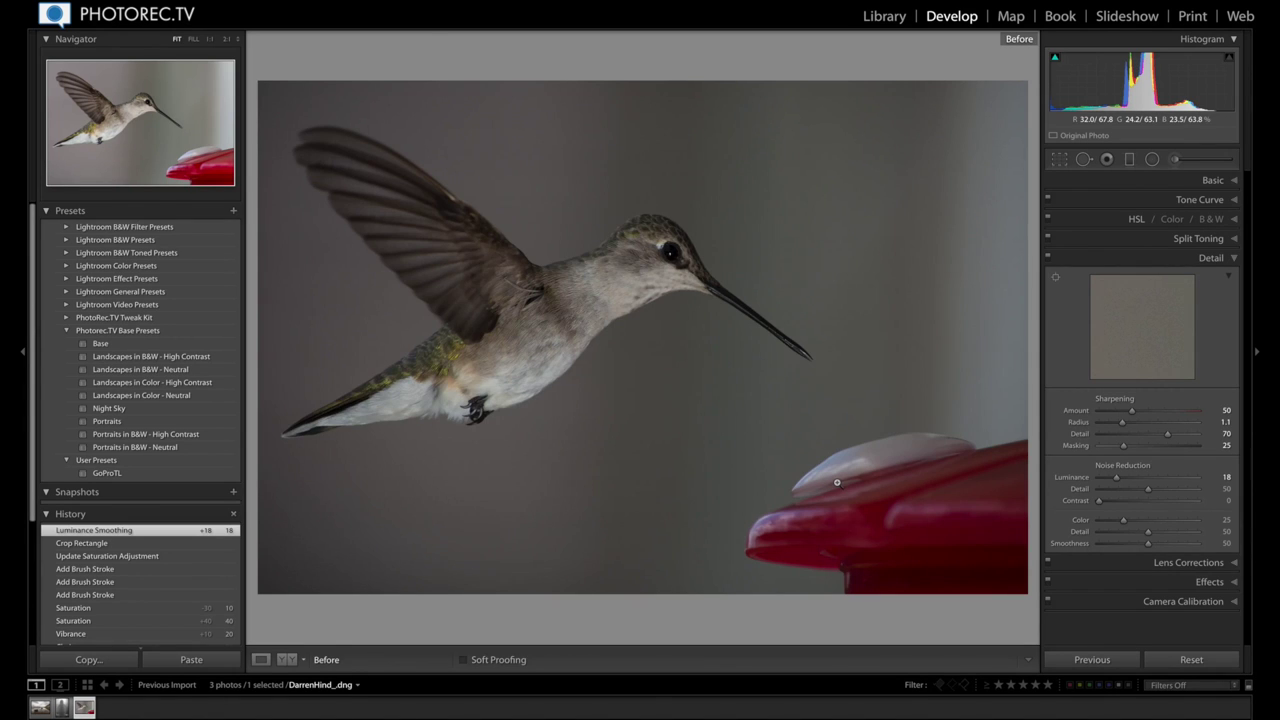
key(backslash)
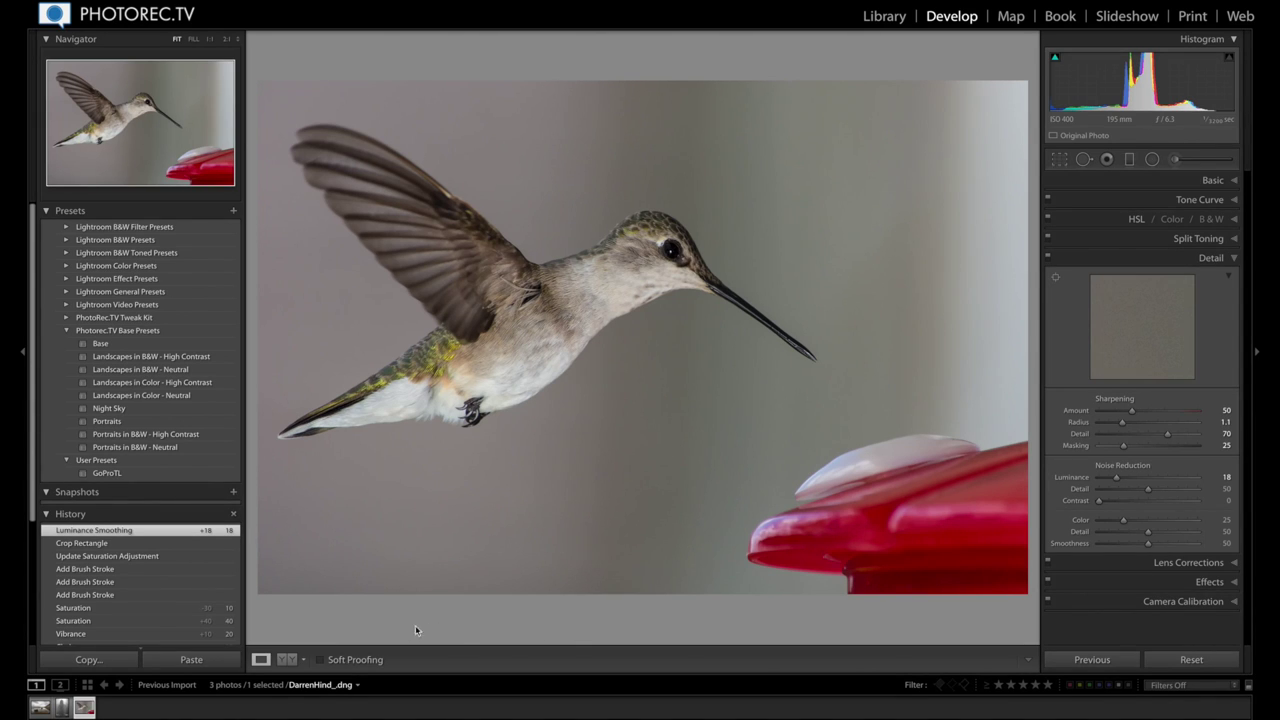
click(62, 708)
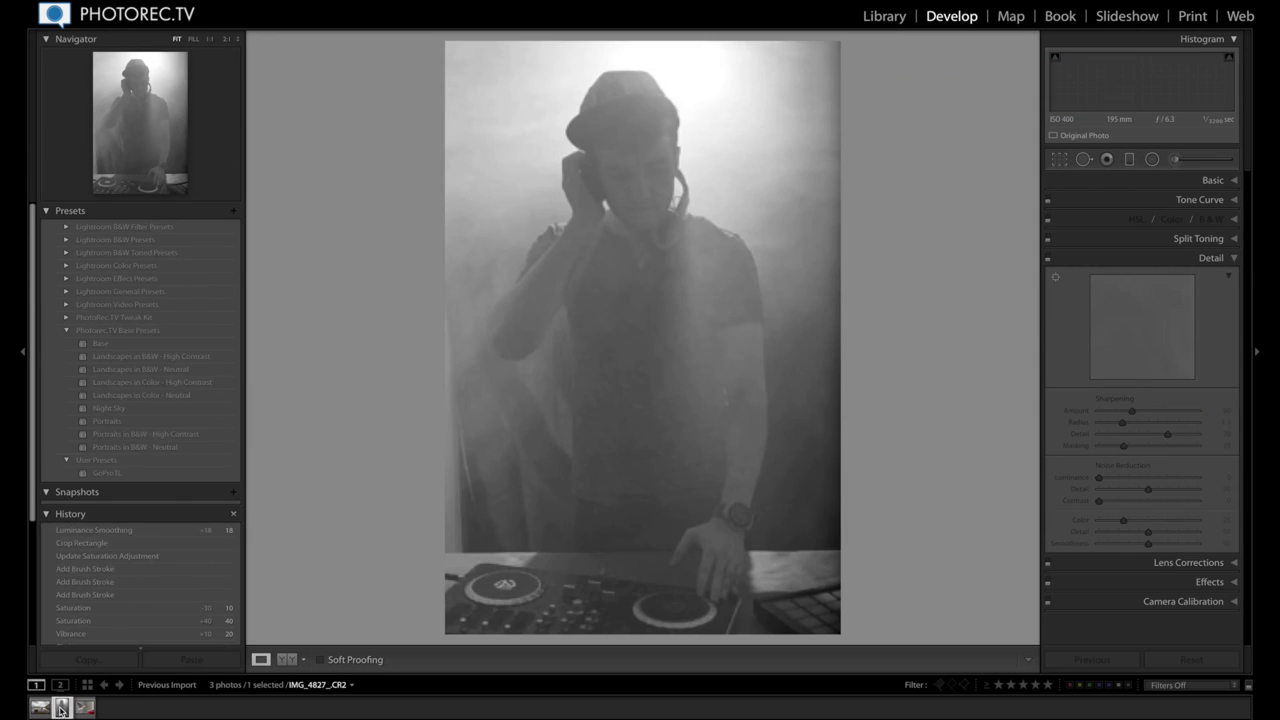
click(44, 710)
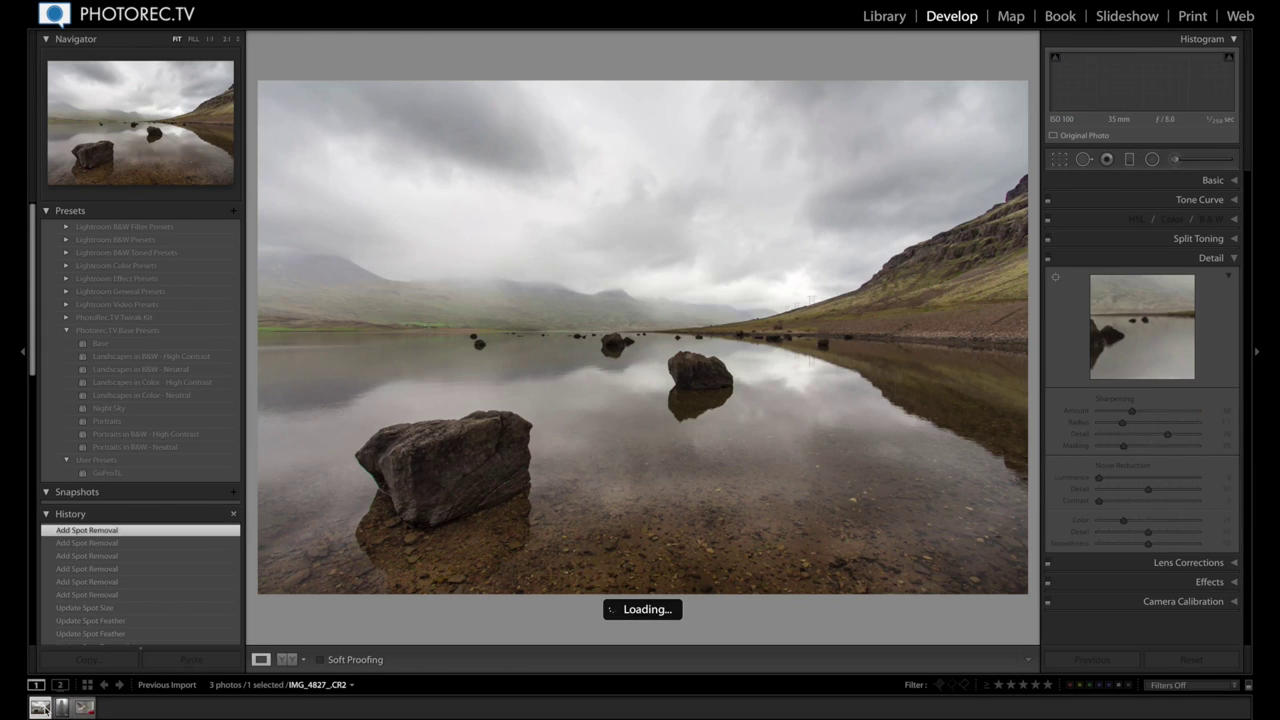
click(62, 708)
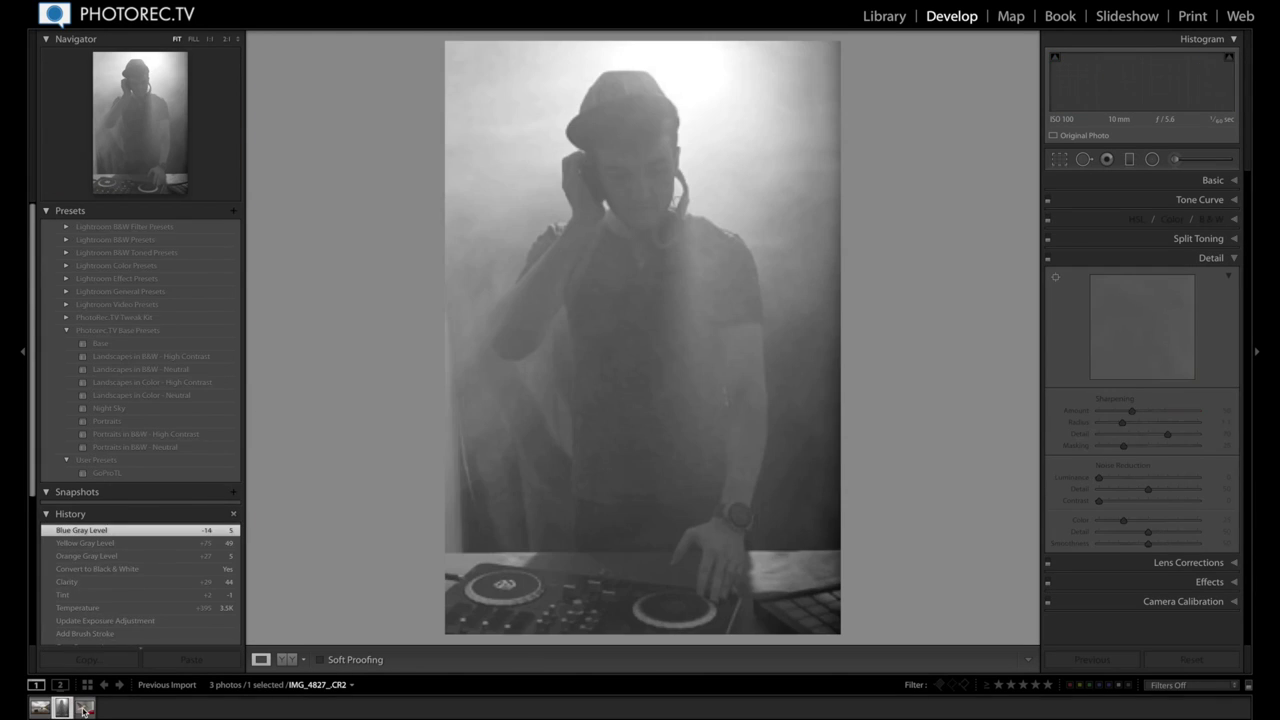
click(84, 707)
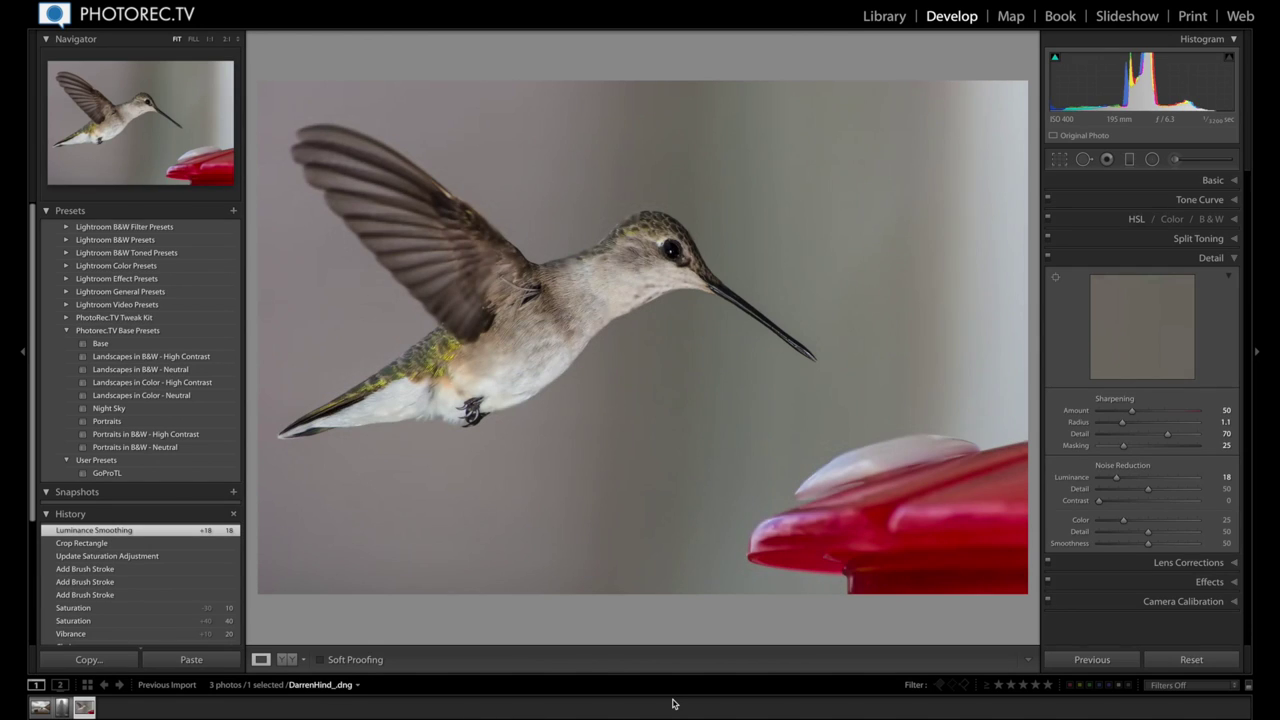